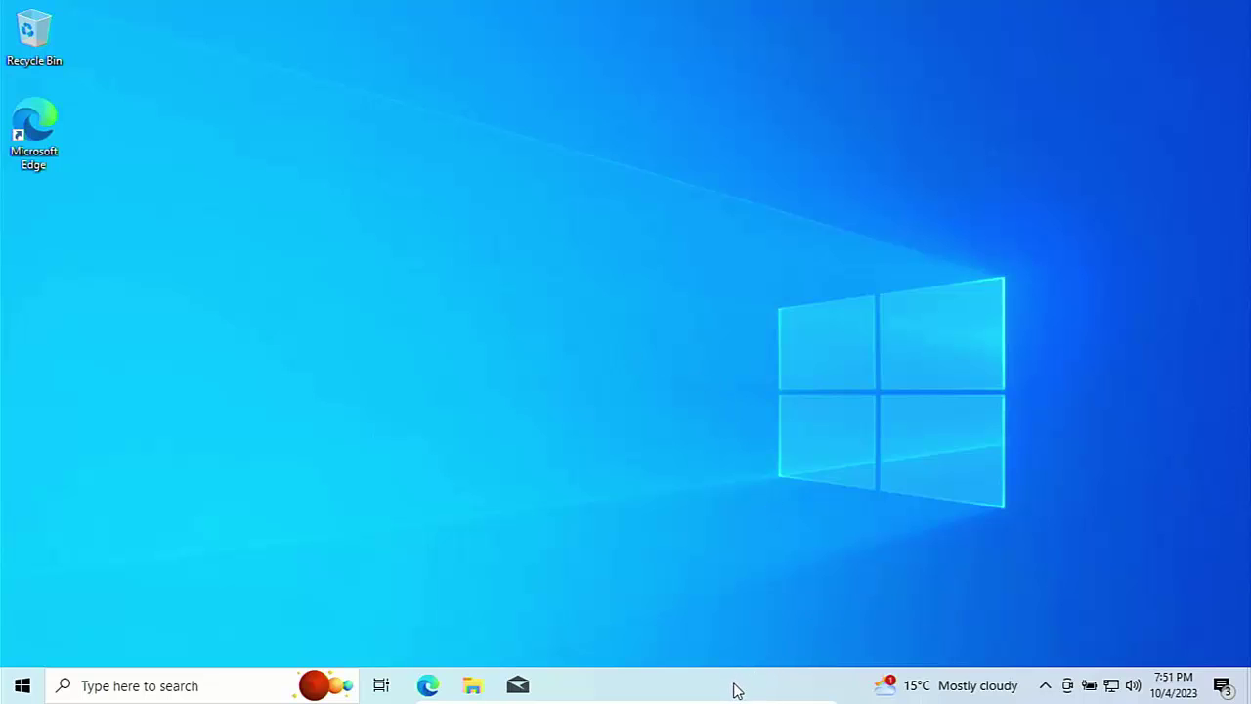
Open Task Manager from the taskbar in full-detail view on the Performance tab showing CPU usage.
right_click(685, 693)
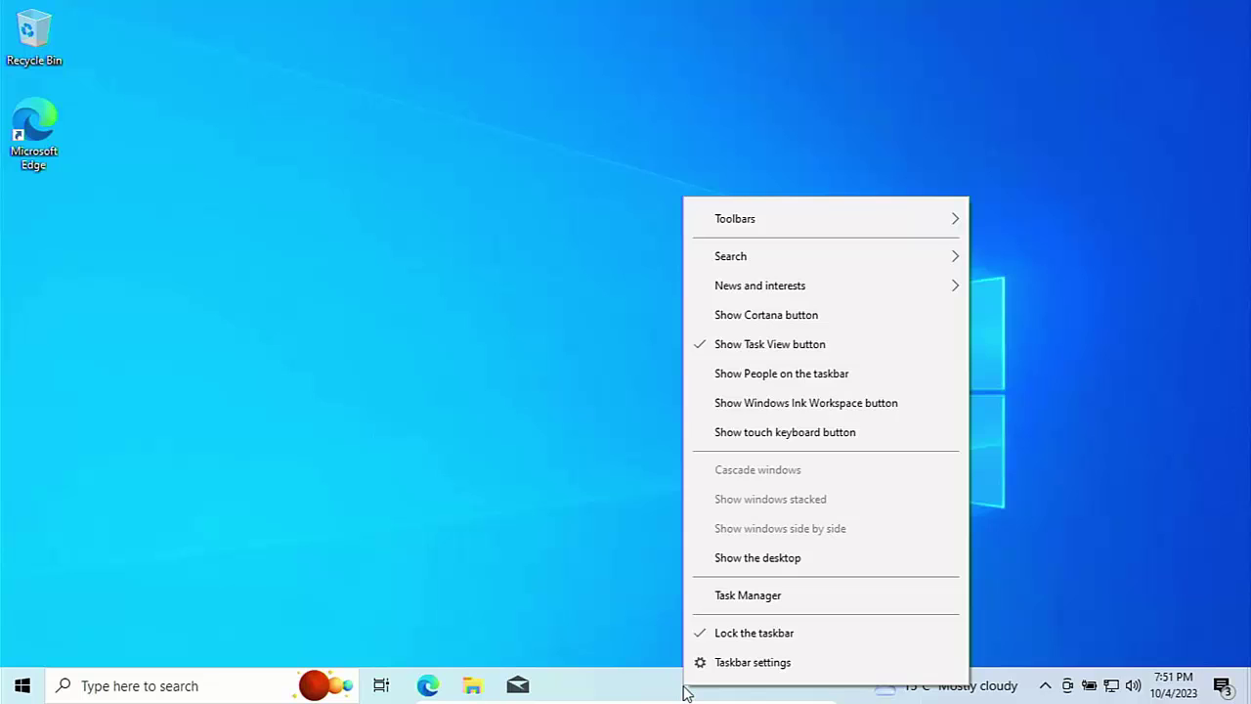
left_click(739, 598)
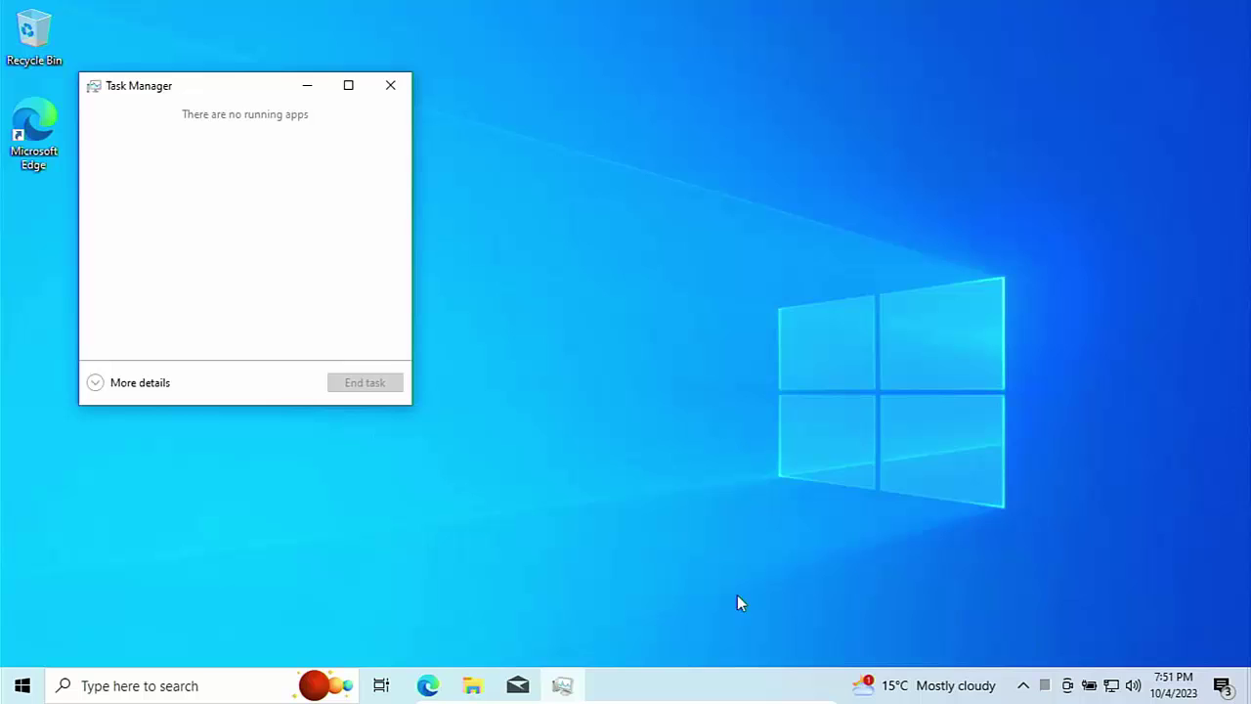
left_click(98, 384)
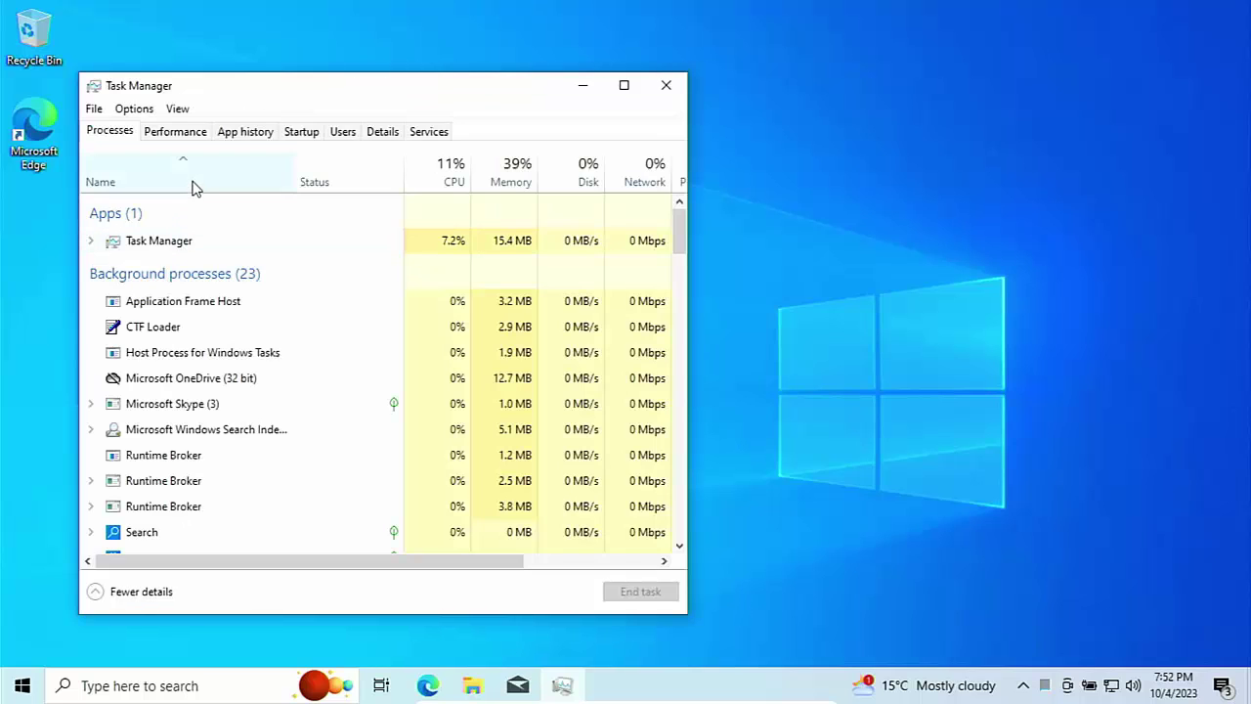
left_click(185, 137)
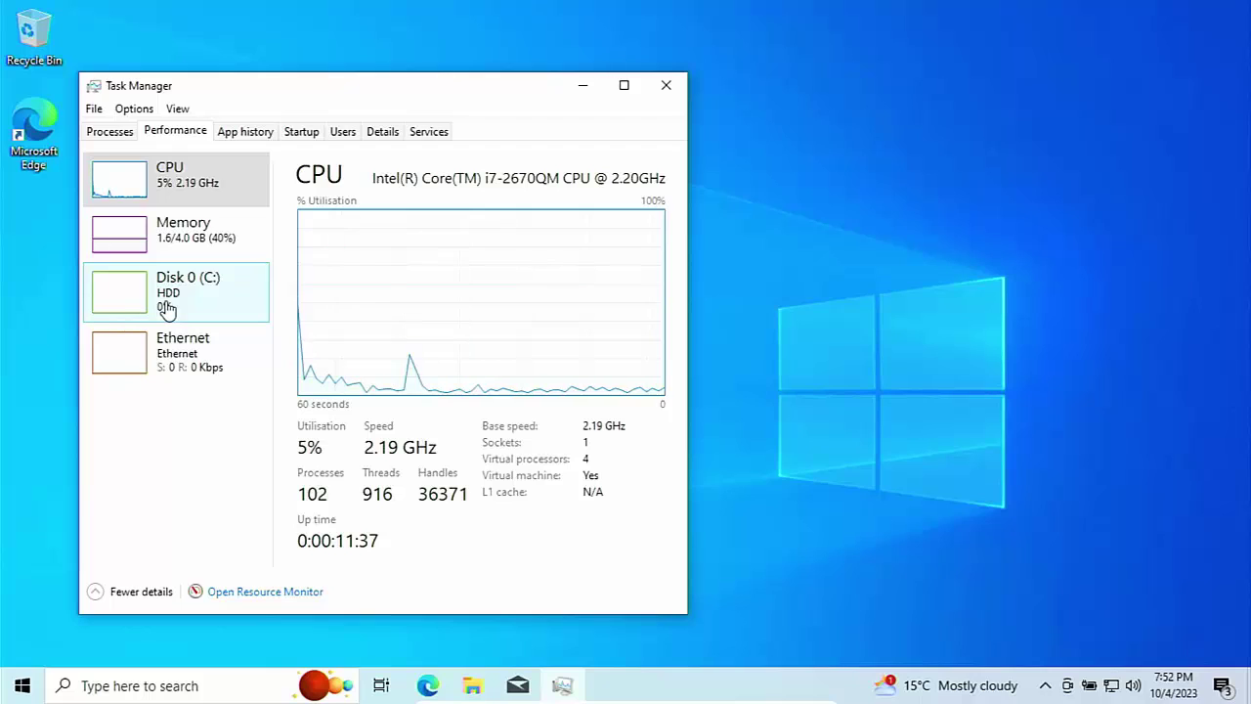
Disable Microsoft OneDrive on the Startup tab, then close Task Manager.
left_click(302, 138)
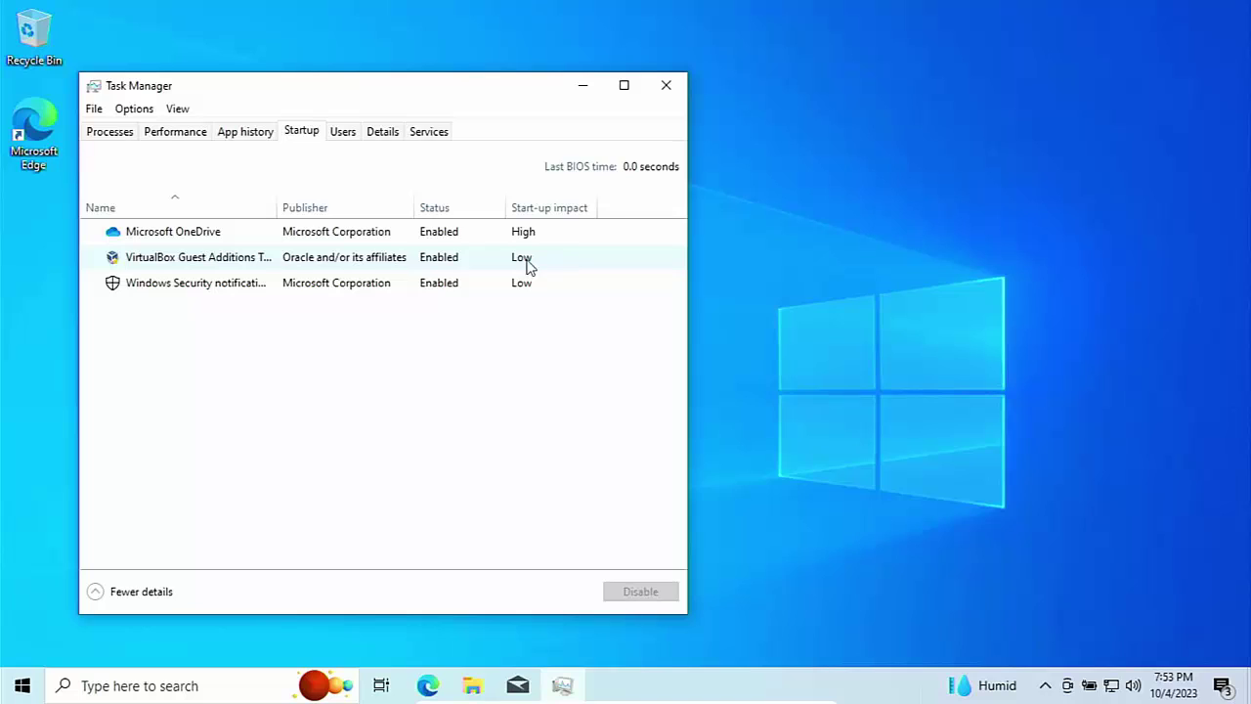
left_click(249, 237)
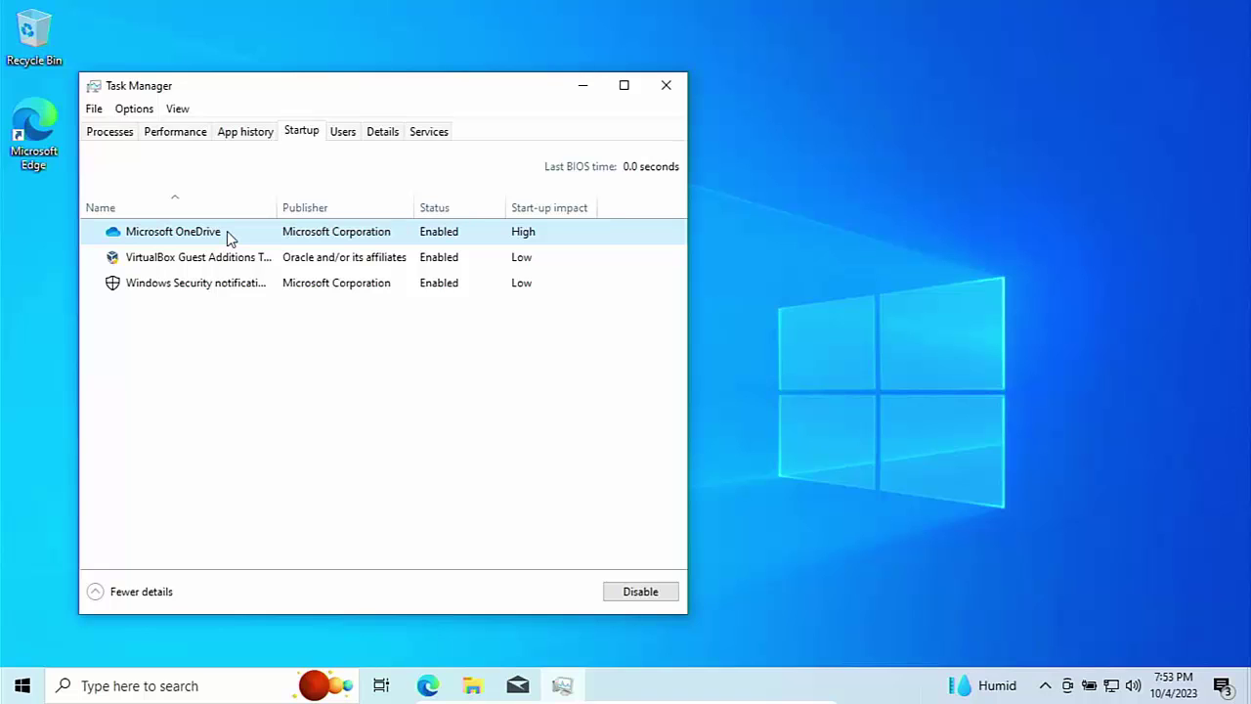
right_click(227, 237)
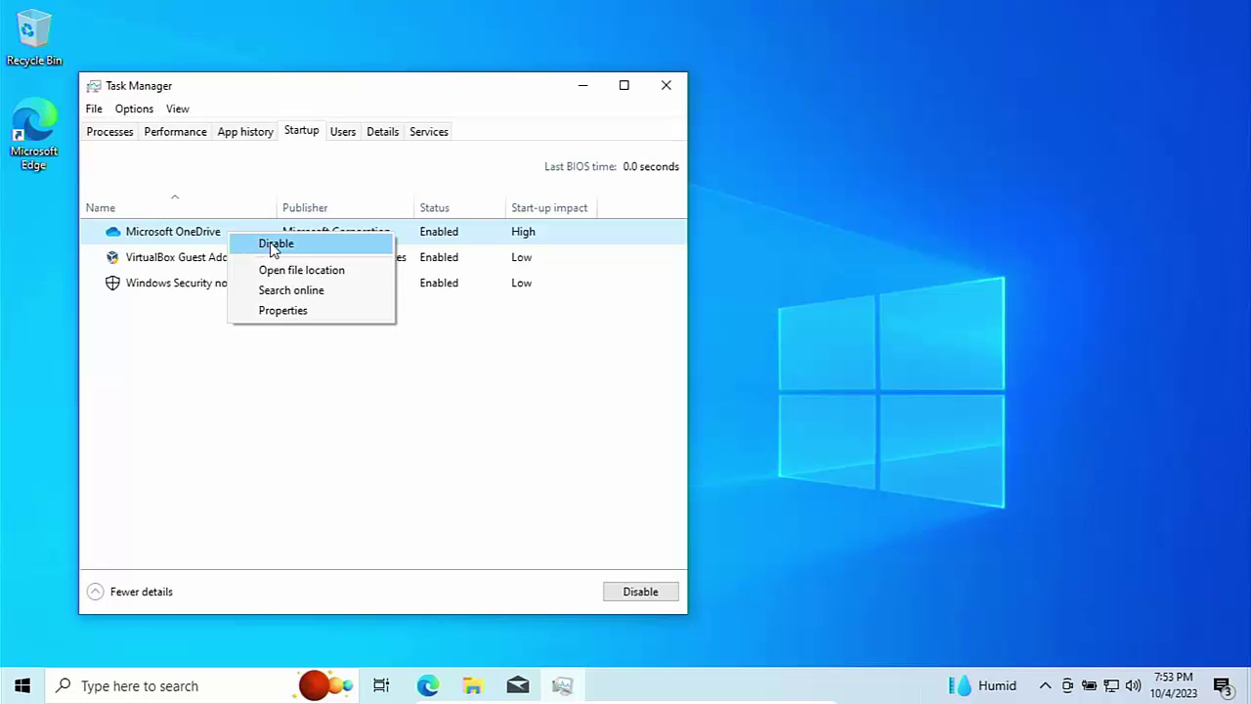
left_click(308, 253)
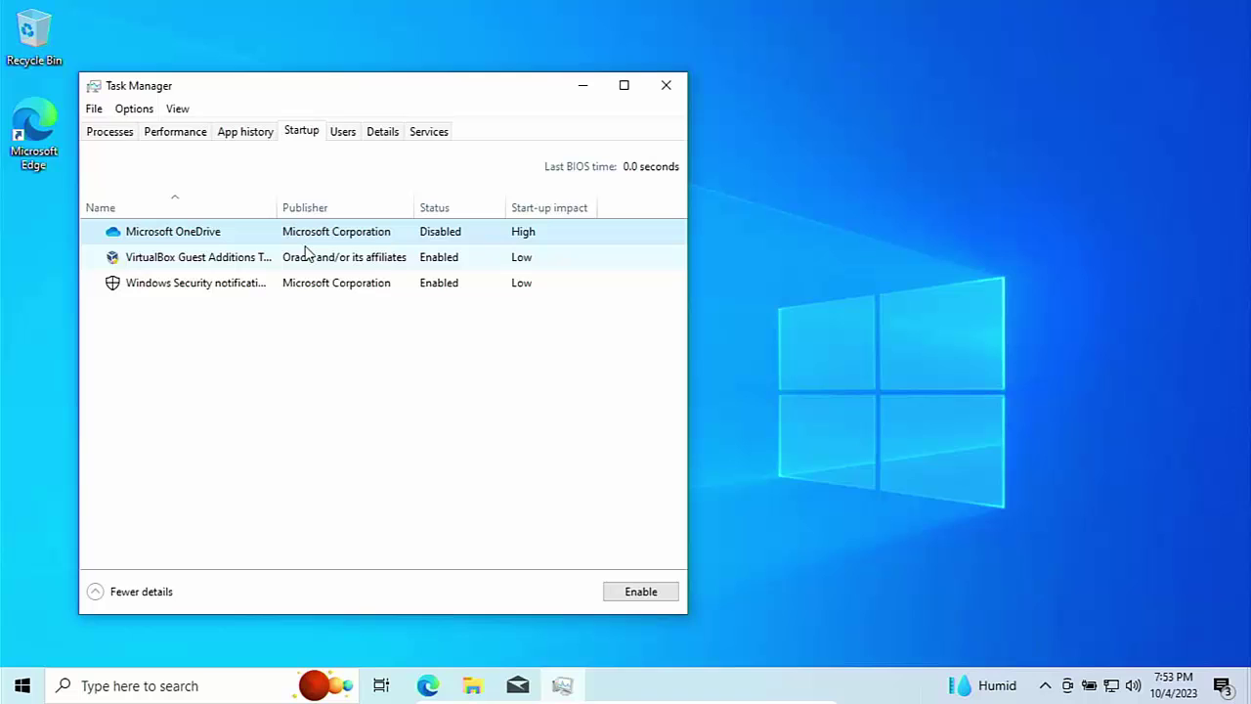
left_click(672, 94)
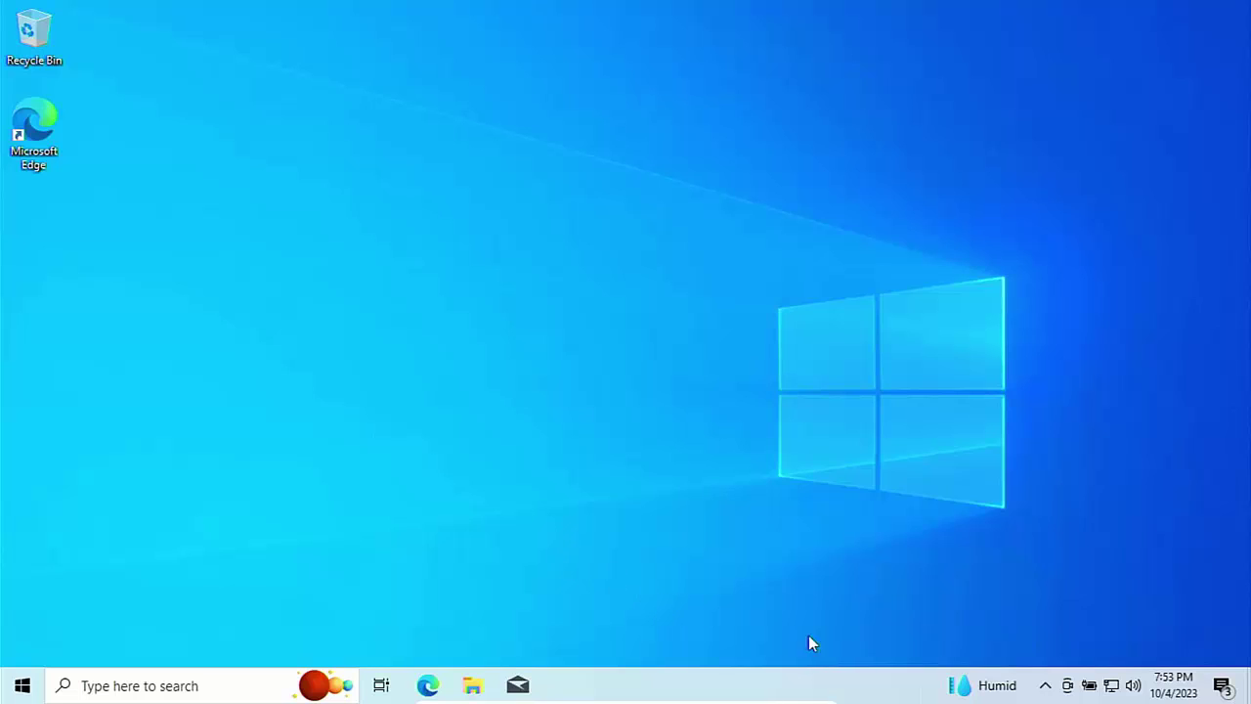
Uncheck Open on hover for News and interests in the taskbar menu.
left_click(973, 689)
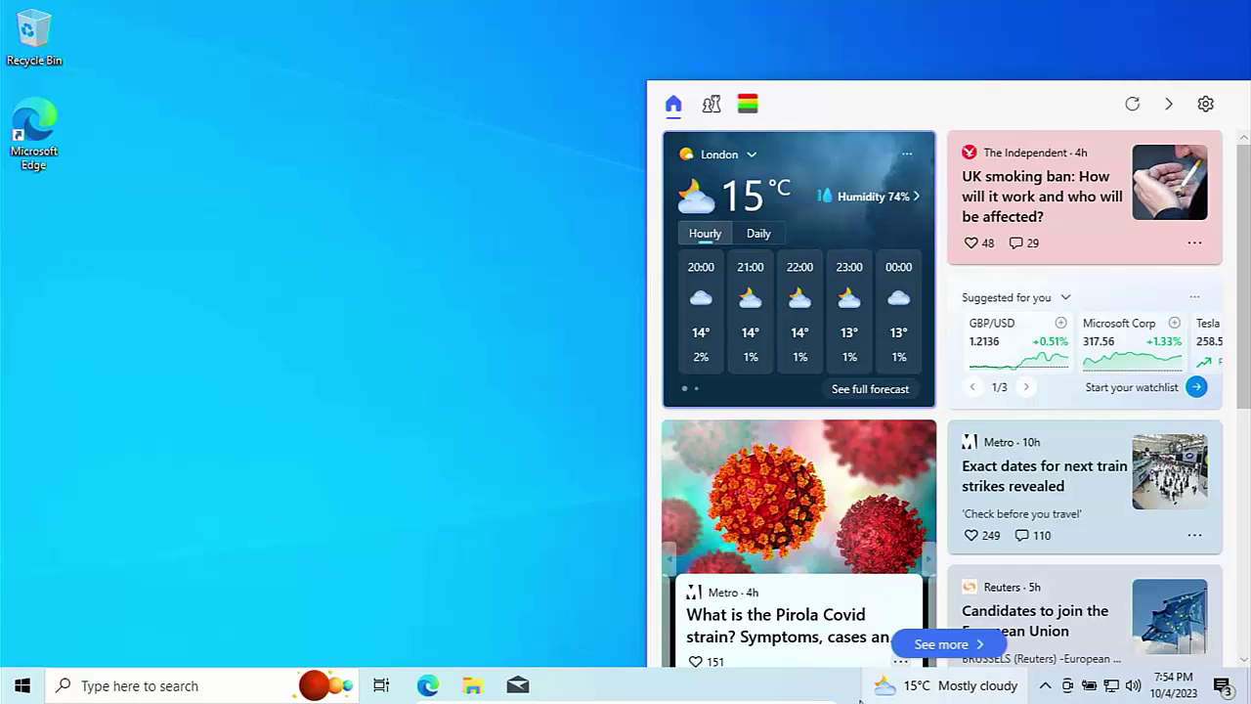
left_click(974, 691)
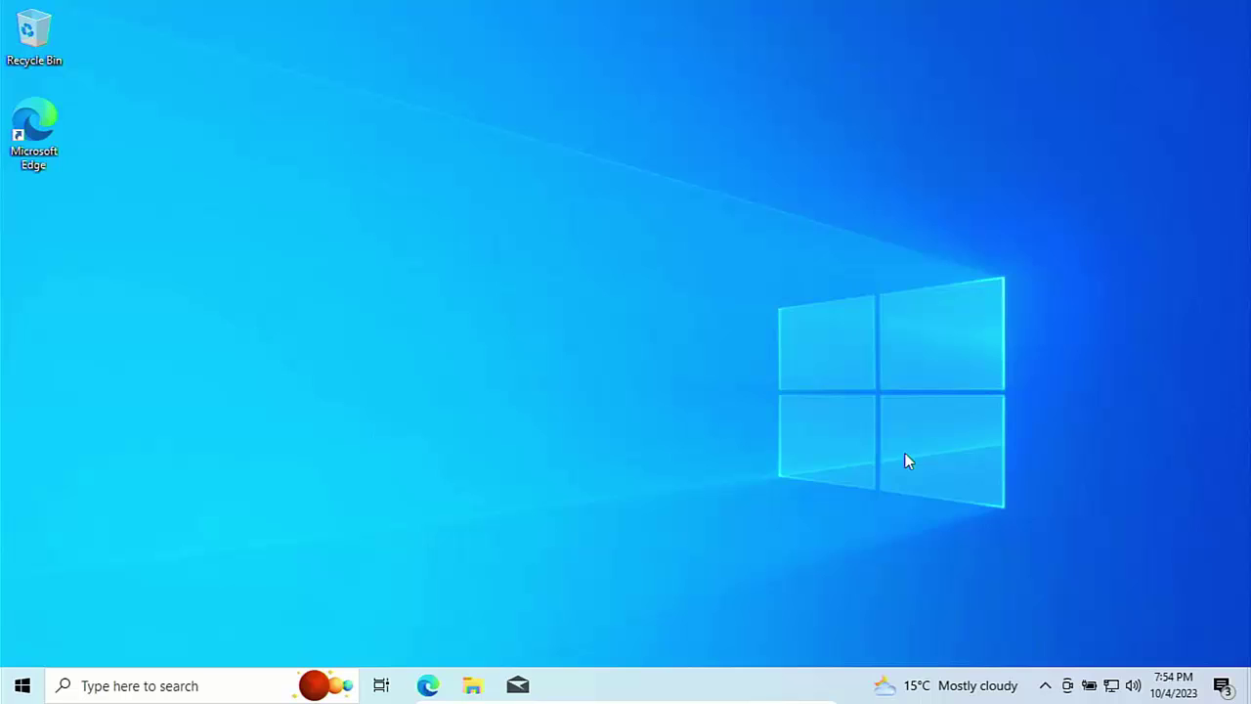
right_click(826, 684)
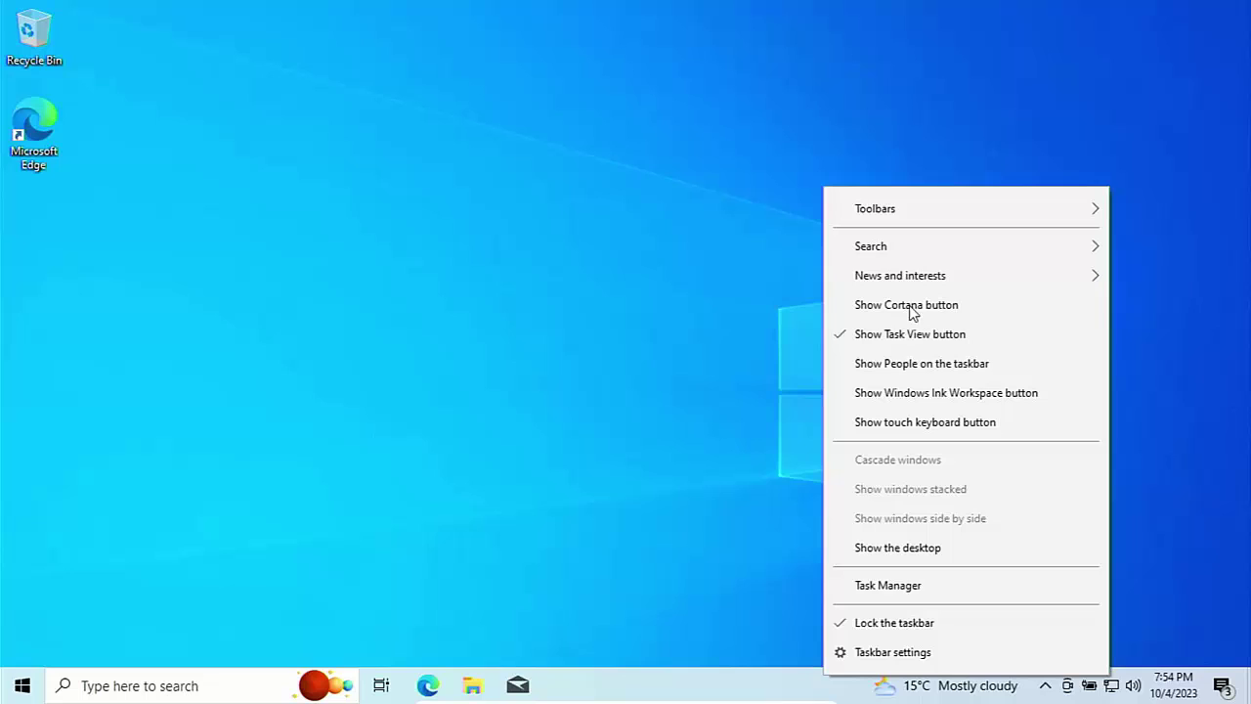
mouse_move(914, 277)
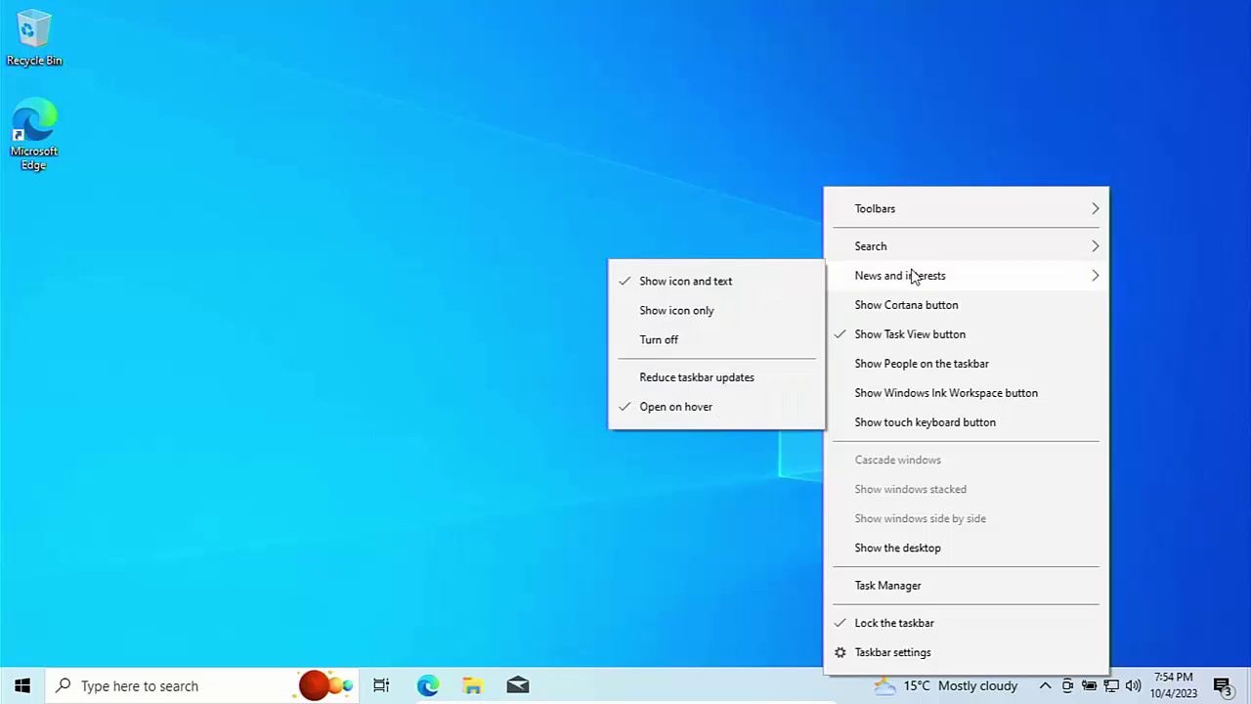
left_click(705, 418)
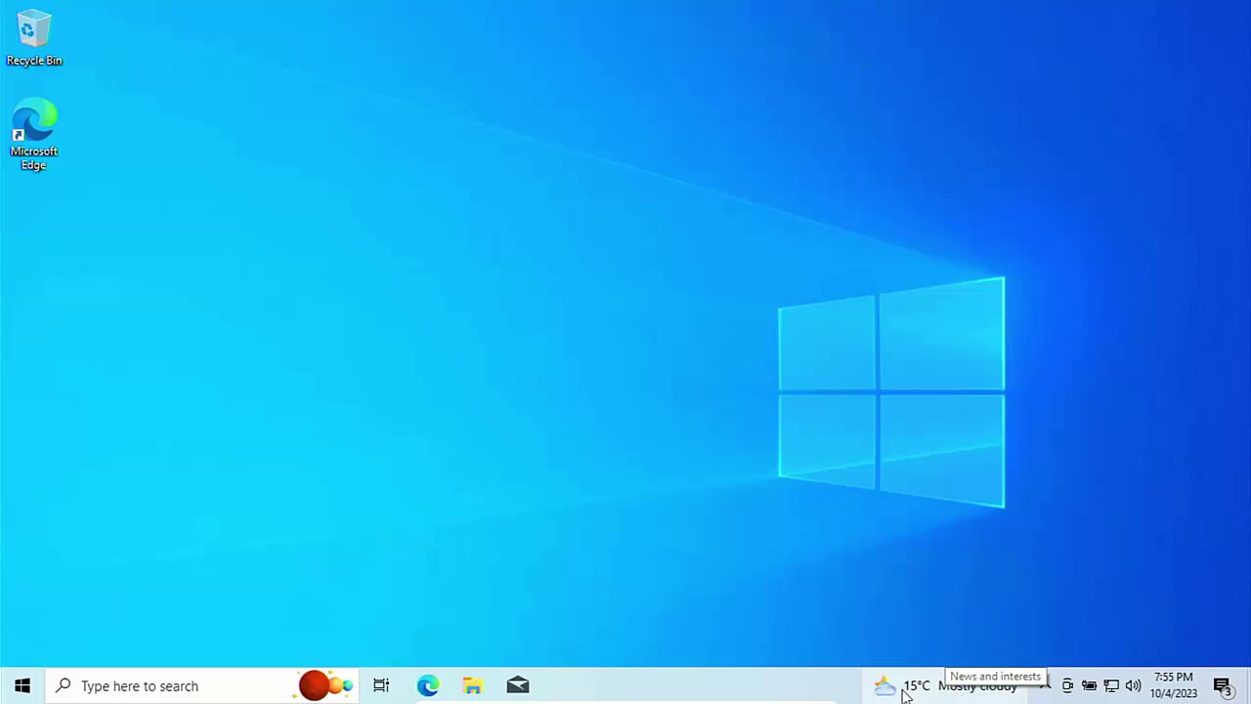
Turn News and interests off so the weather widget leaves the taskbar.
right_click(812, 691)
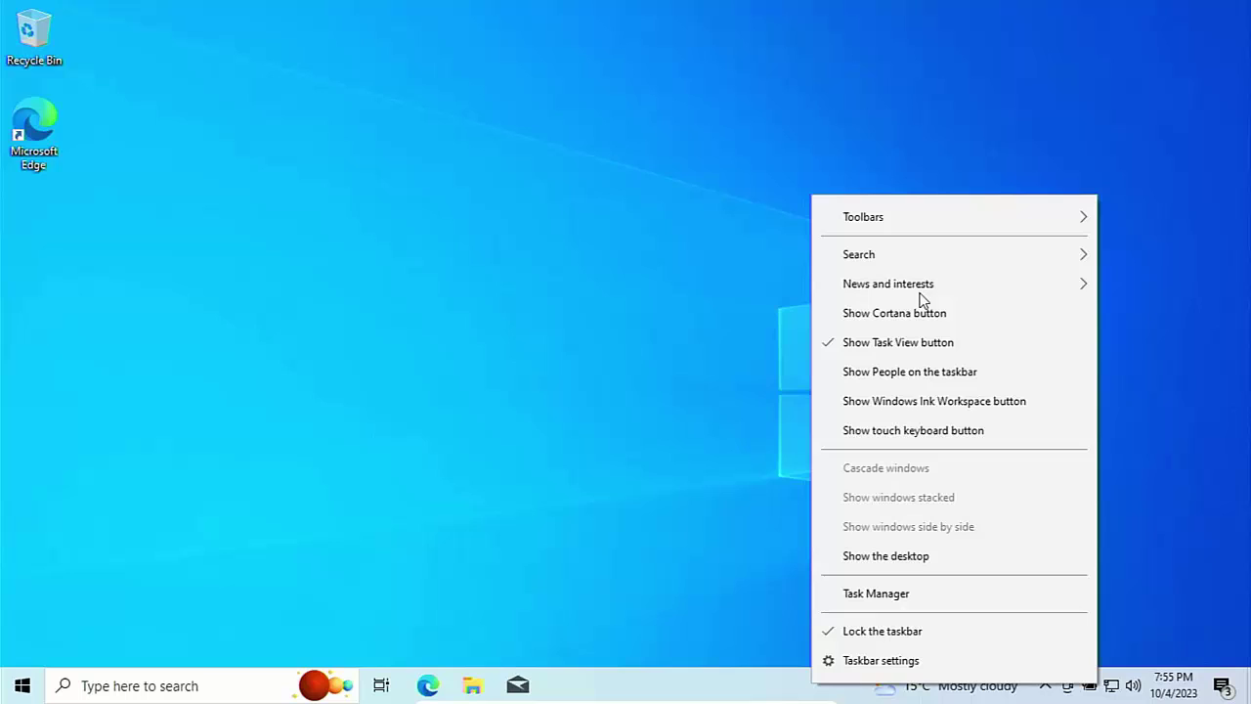
mouse_move(921, 287)
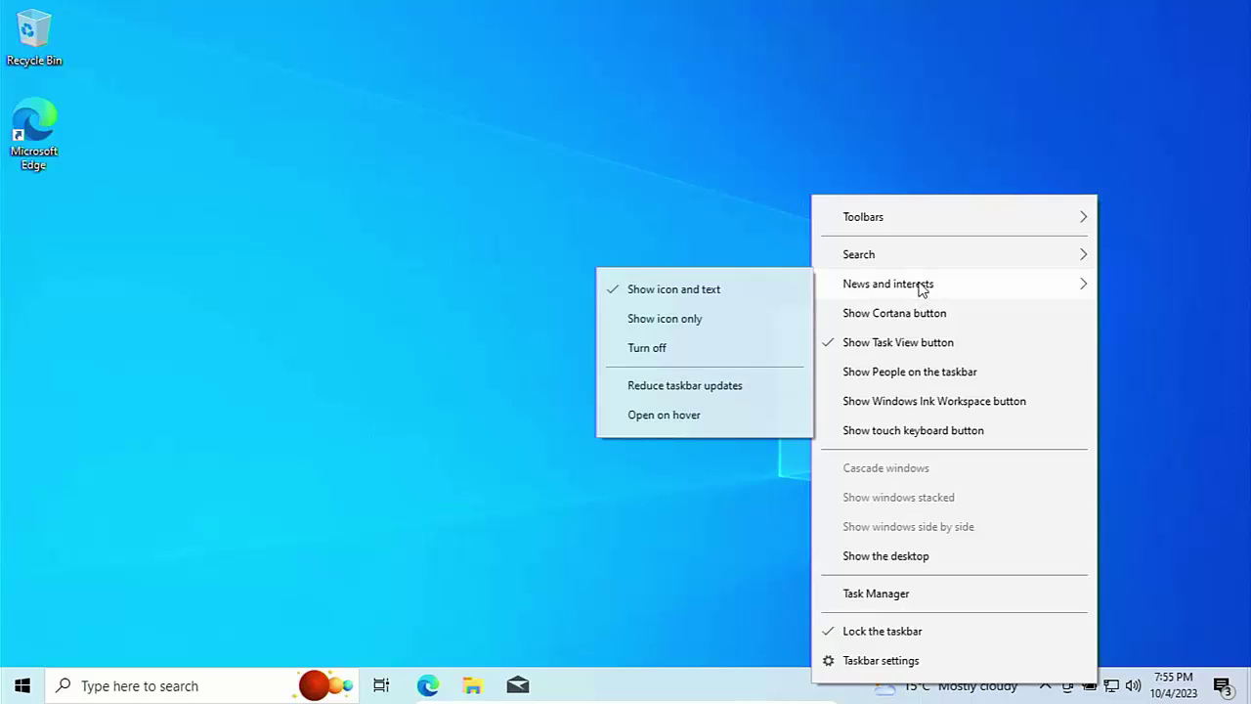
left_click(681, 355)
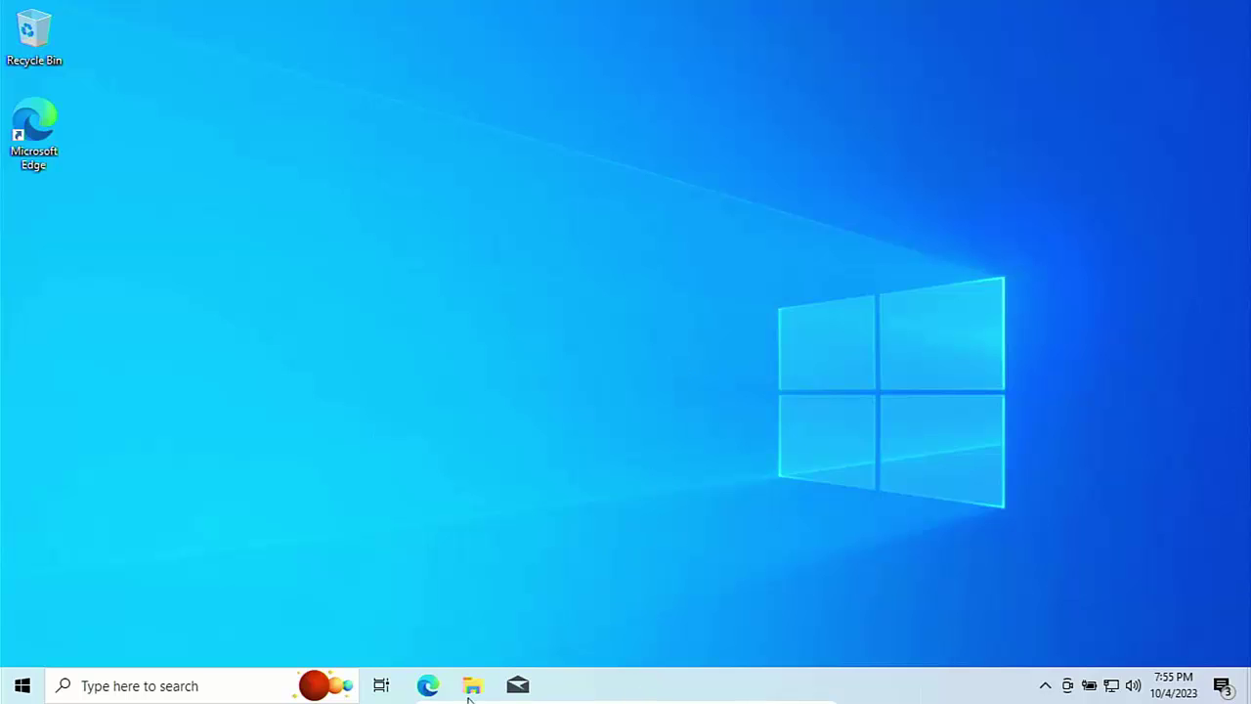
Uncheck Open on hover for taskbar Search.
left_click(315, 691)
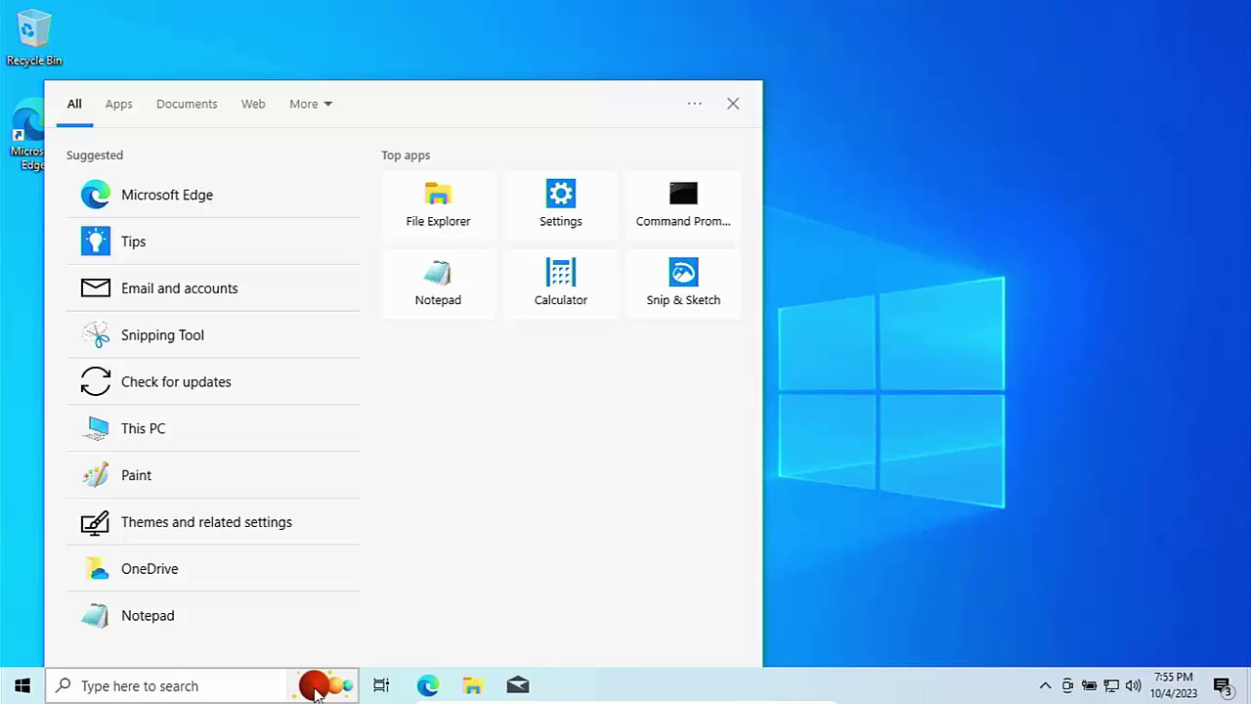
key("Escape")
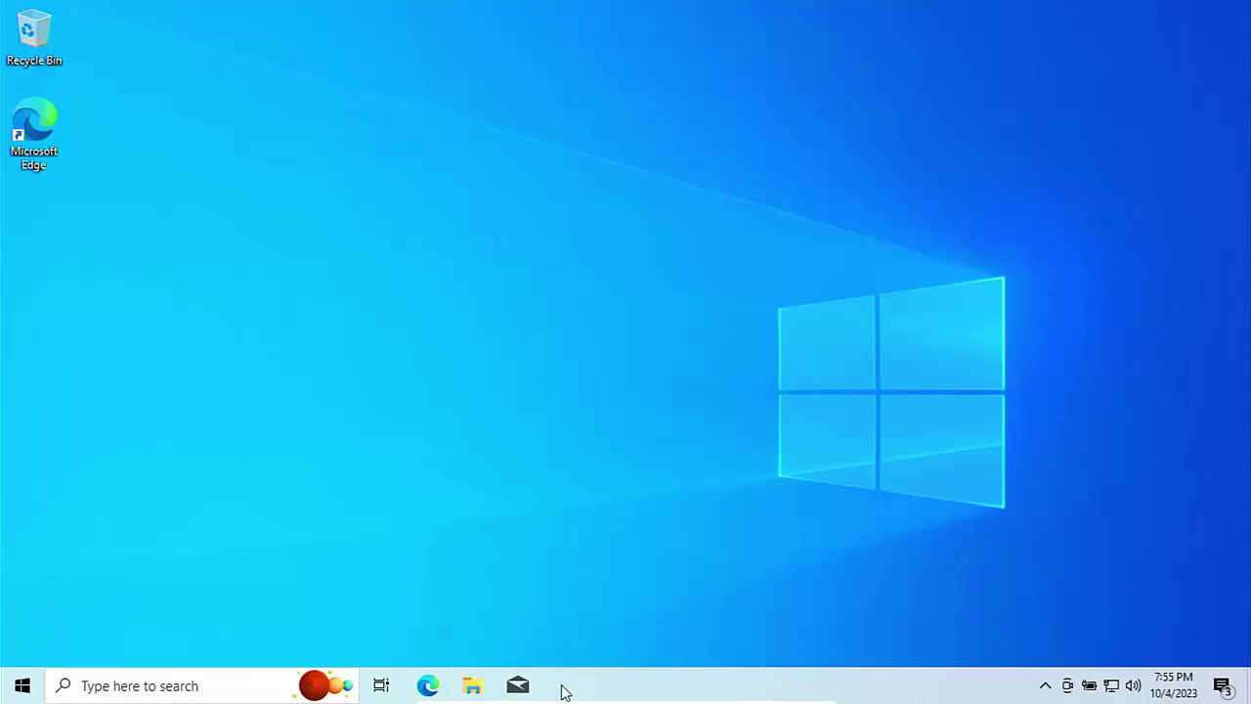
right_click(596, 691)
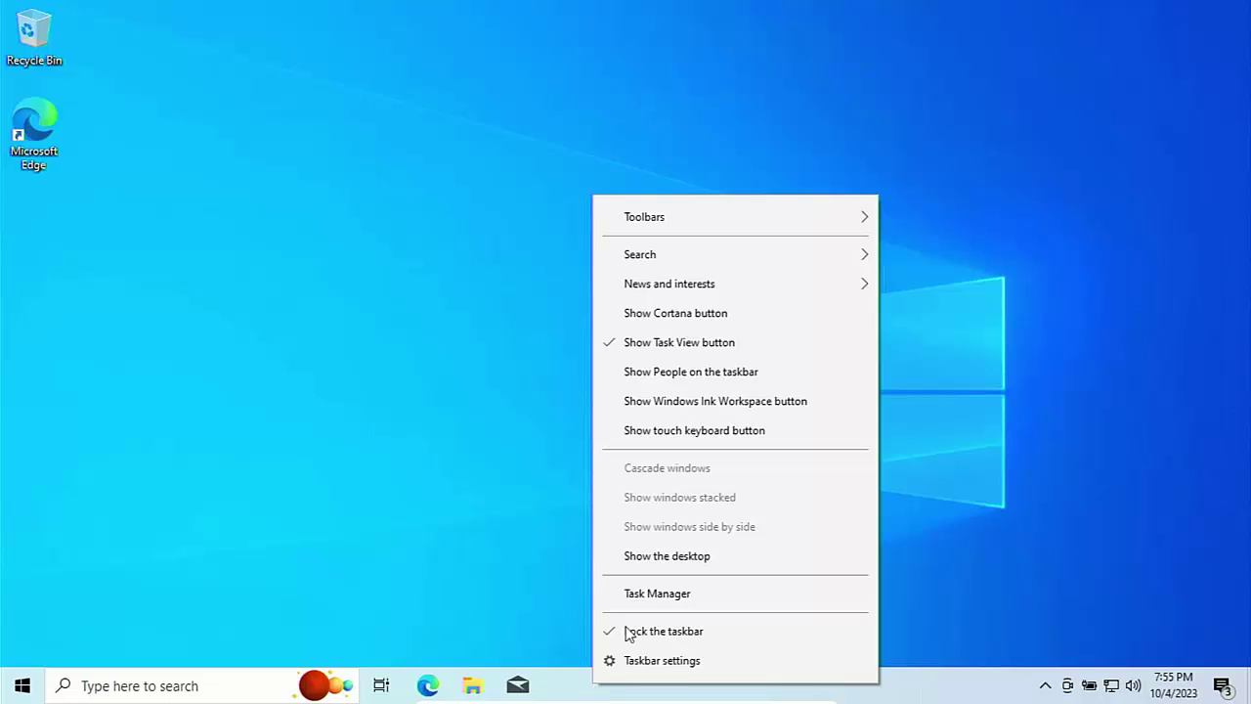
mouse_move(692, 262)
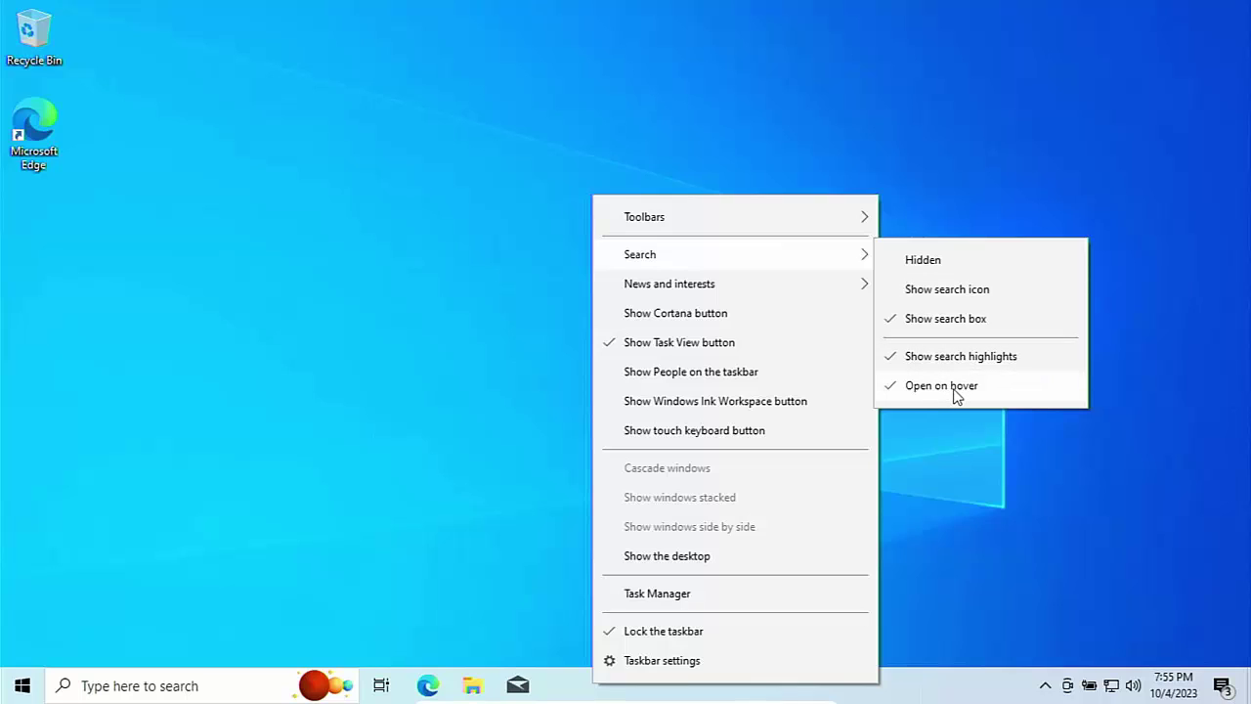
left_click(957, 387)
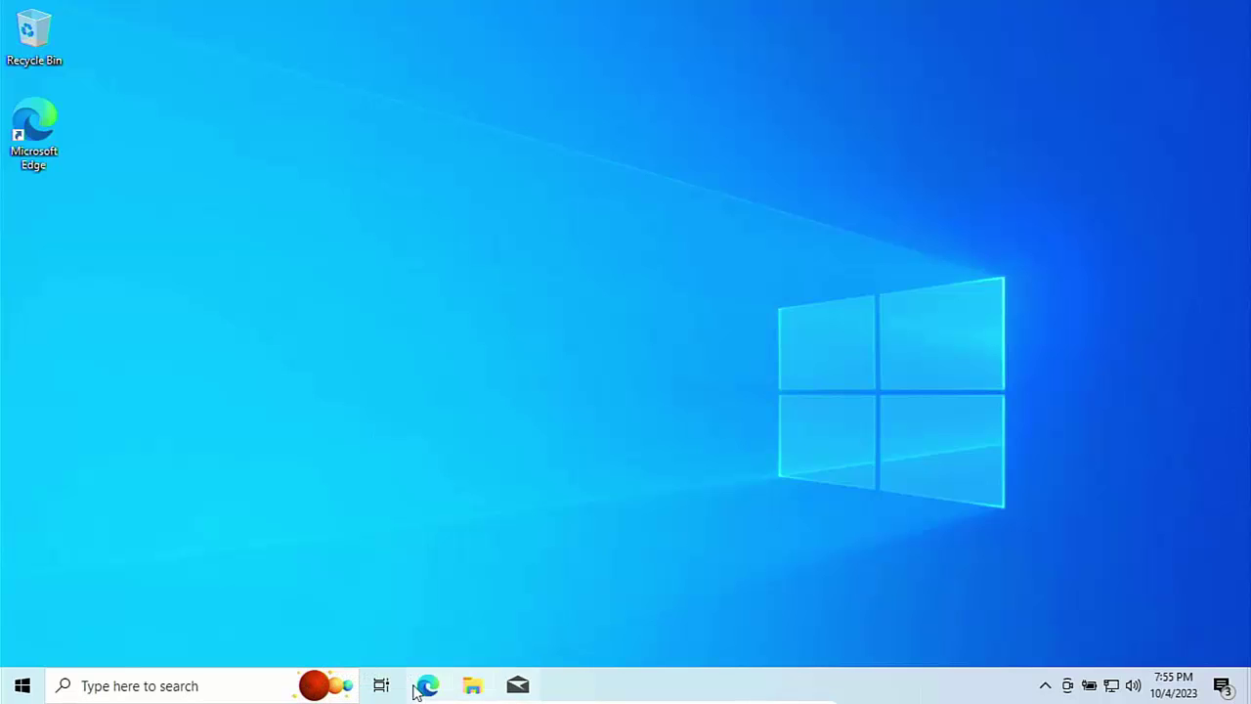
Turn off Show search highlights in the taskbar Search menu.
right_click(600, 684)
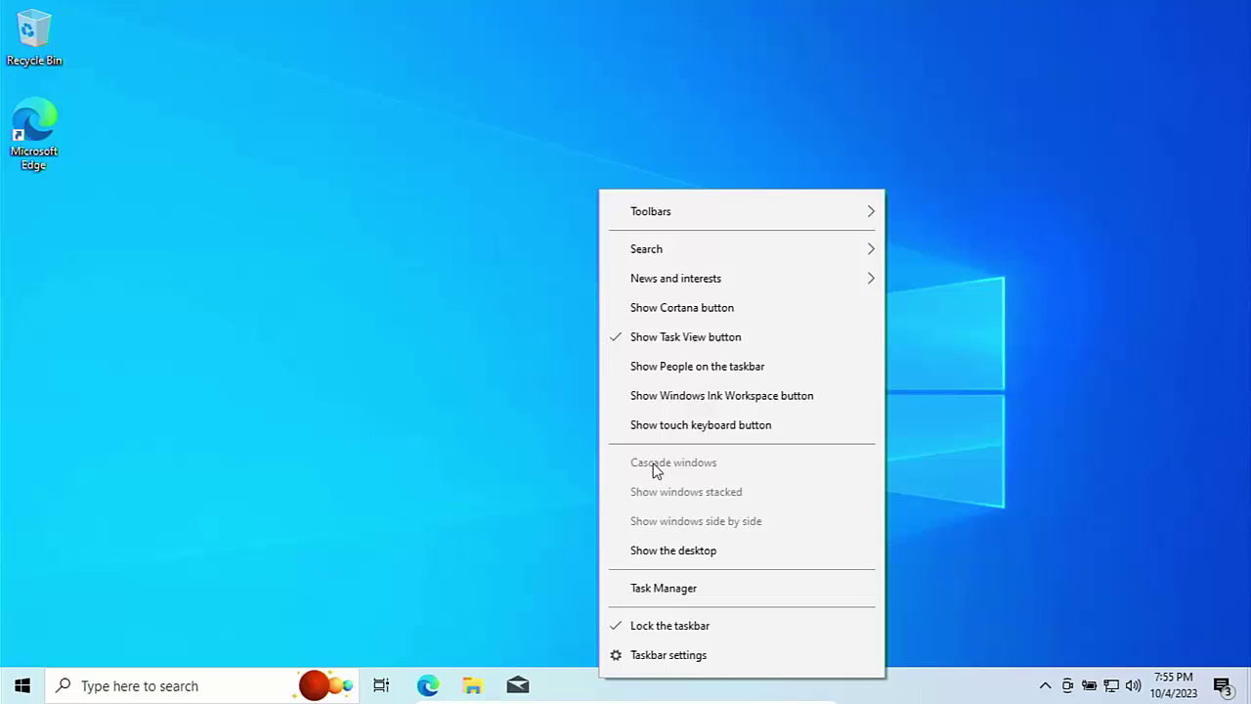
mouse_move(686, 249)
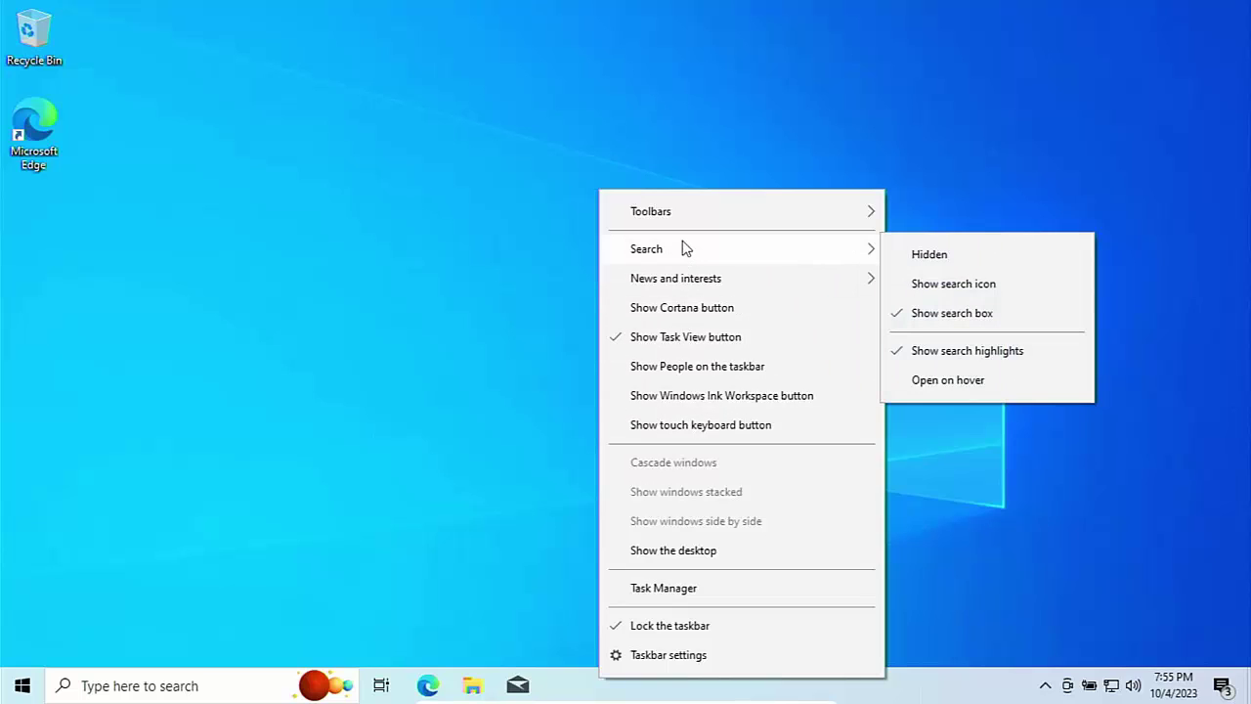
left_click(925, 354)
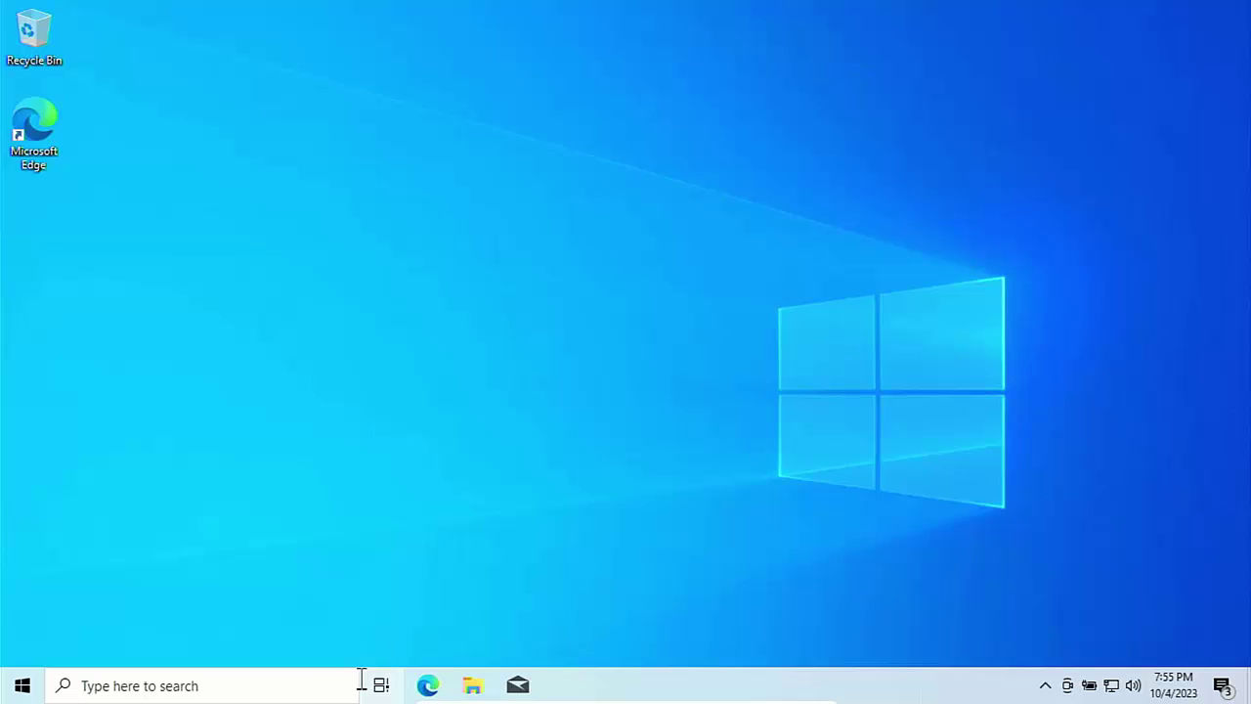
Set taskbar Search to Hidden.
right_click(590, 688)
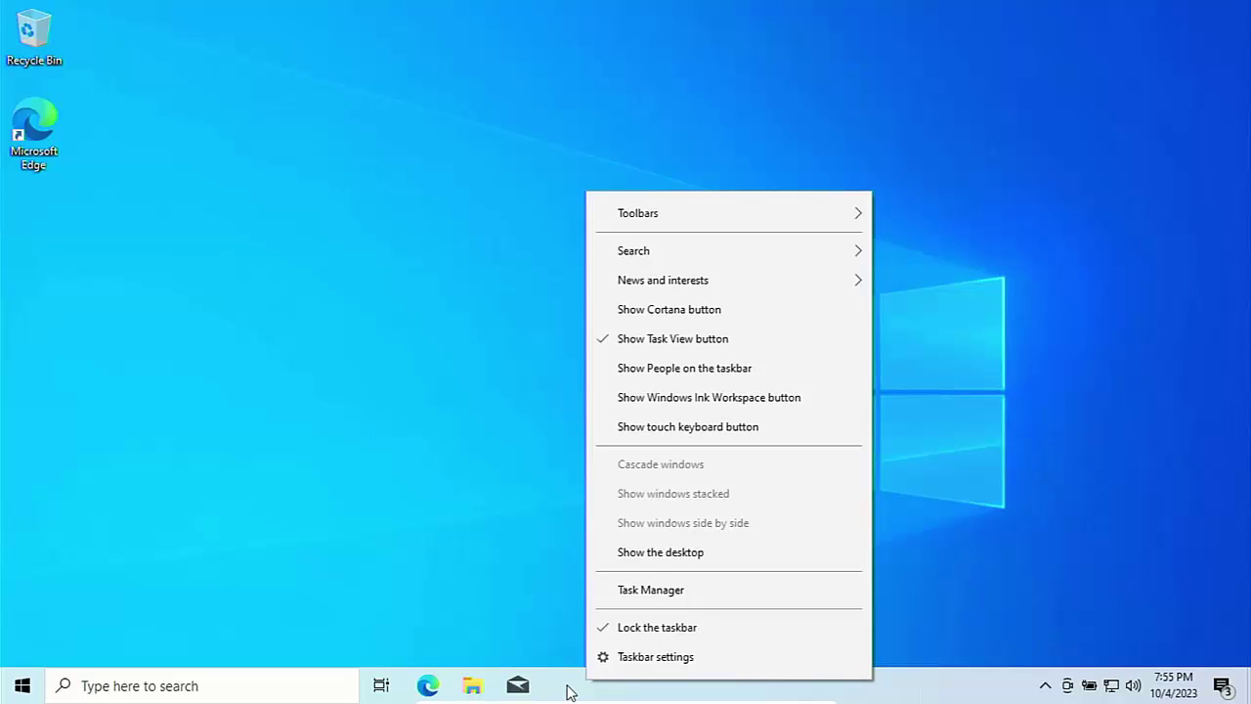
right_click(571, 692)
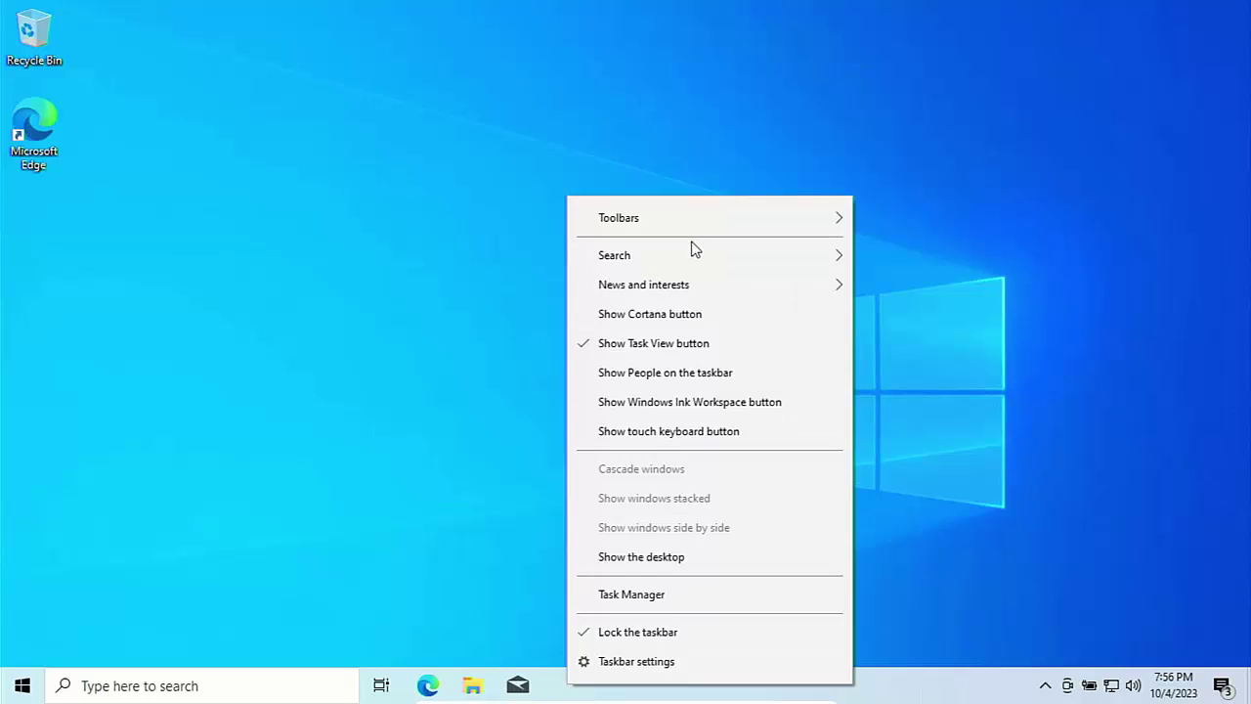
mouse_move(776, 256)
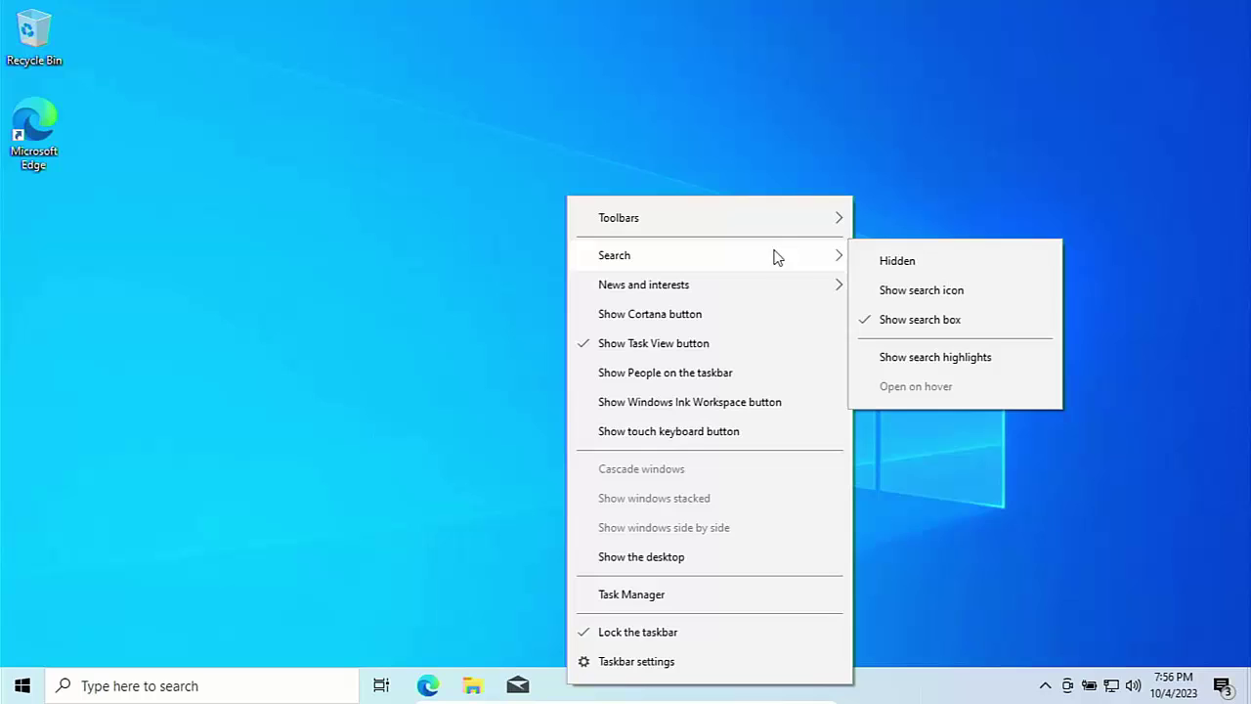
left_click(867, 262)
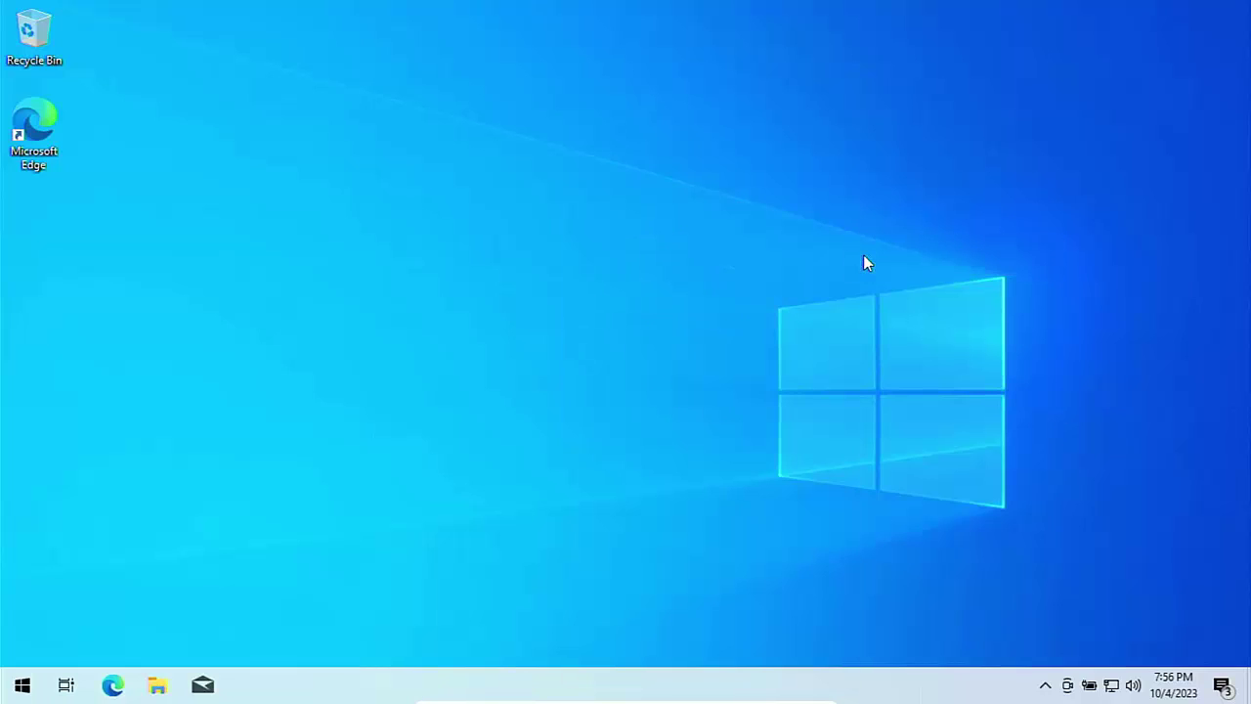
Switch the Meet Now notification-area icon off in taskbar settings, leaving Power on.
right_click(536, 696)
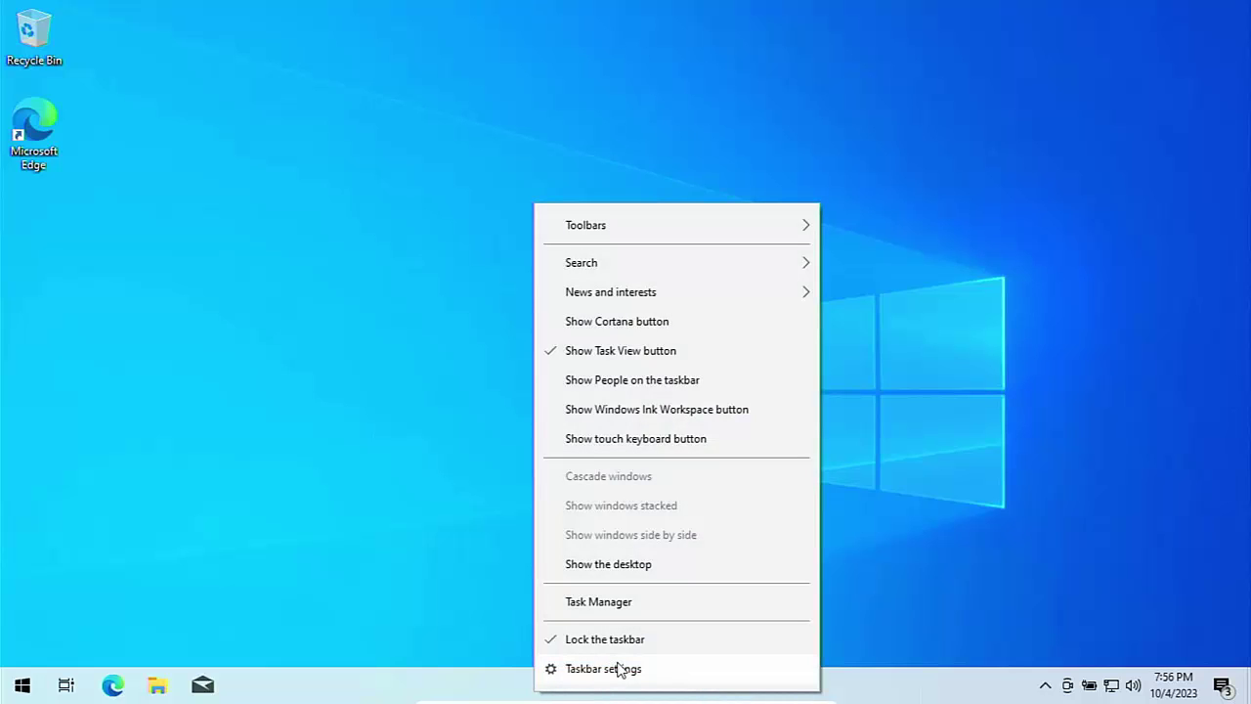
left_click(618, 669)
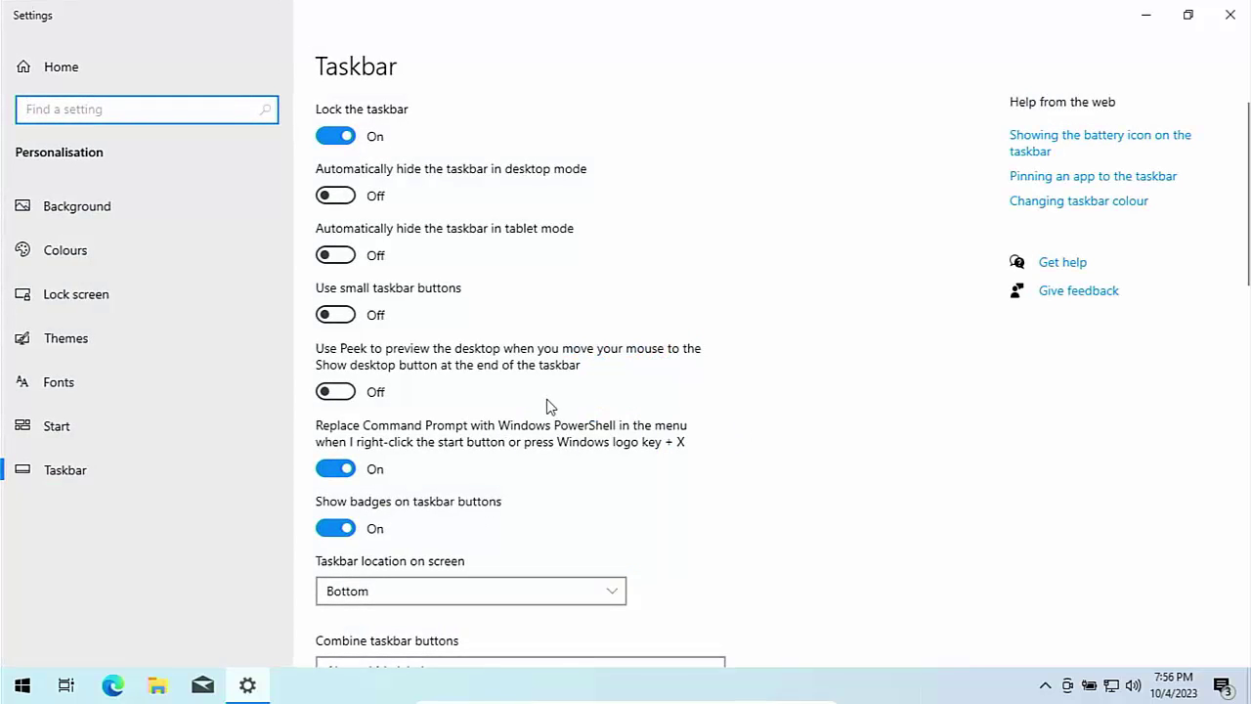
scroll(552, 396, "down", 3)
scroll(552, 396, "down", 2)
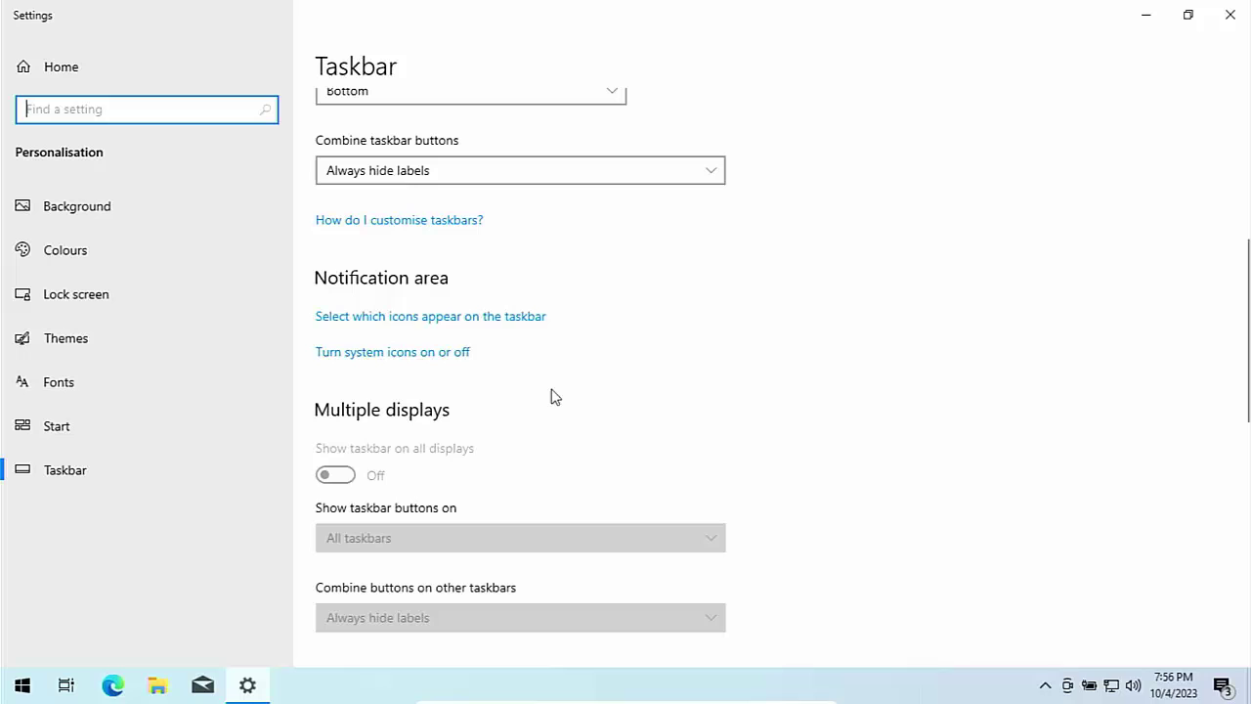
left_click(461, 316)
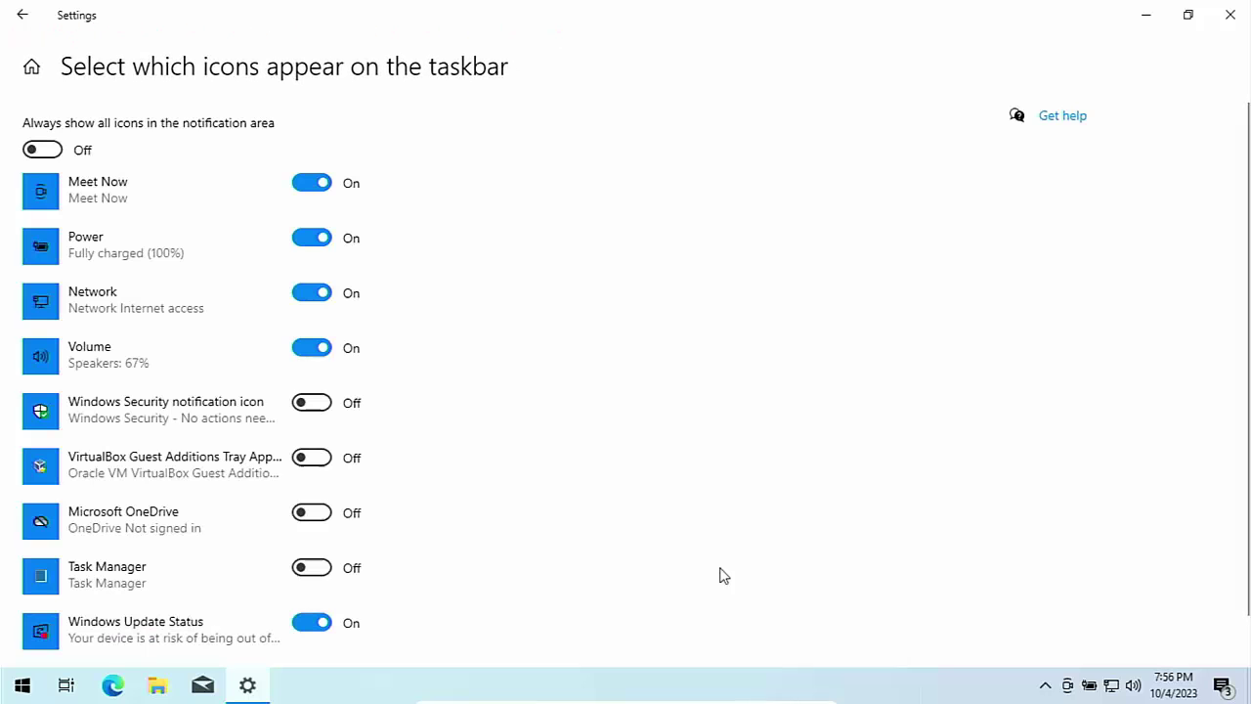
left_click(354, 226)
left_click(354, 225)
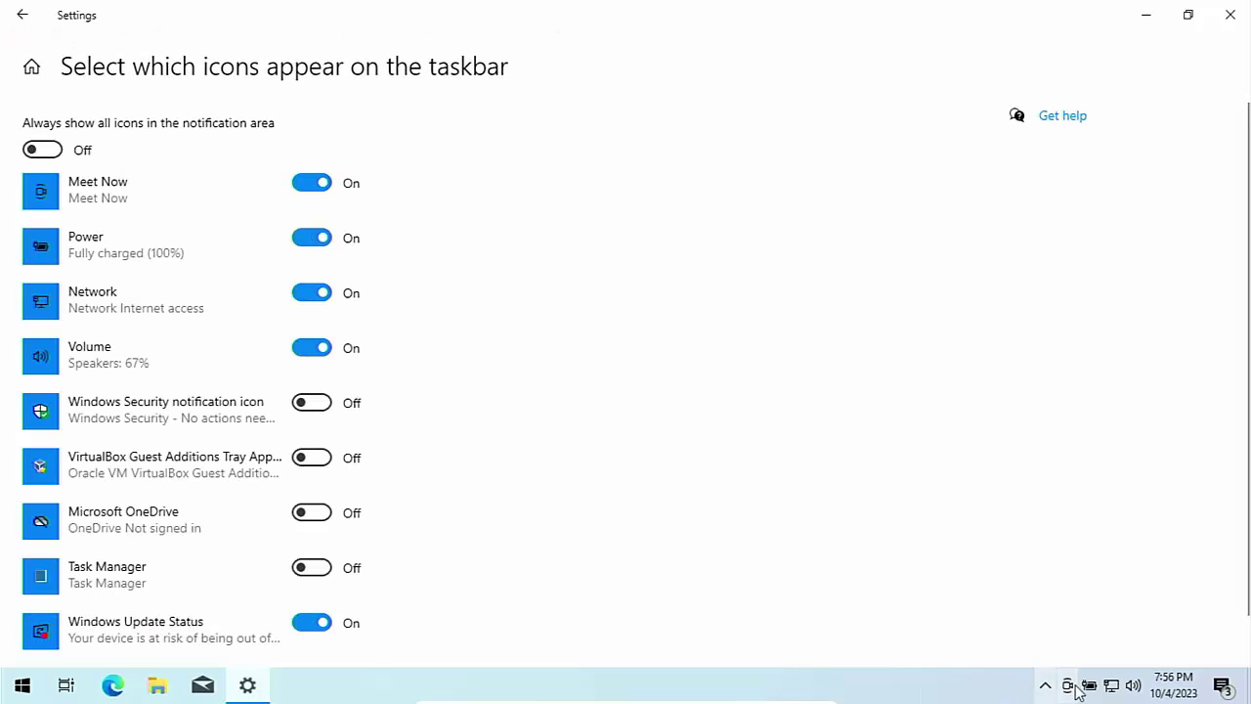
left_click(312, 190)
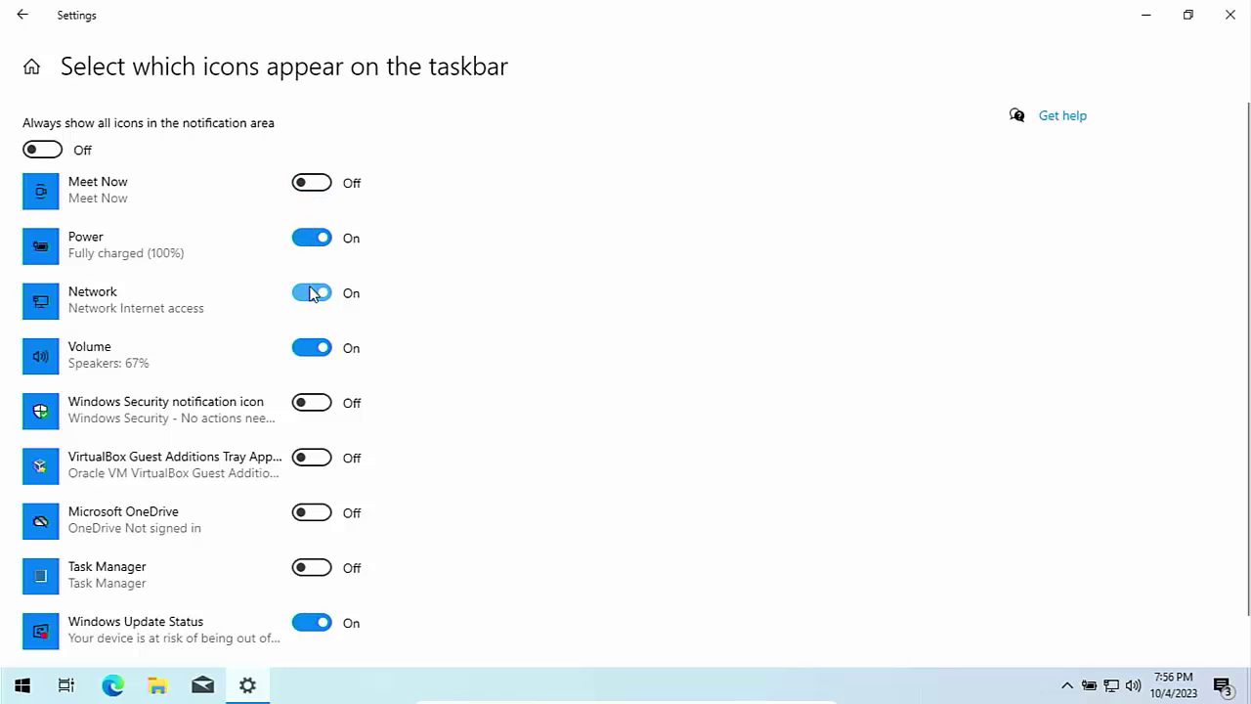
scroll(396, 477, "down", 1)
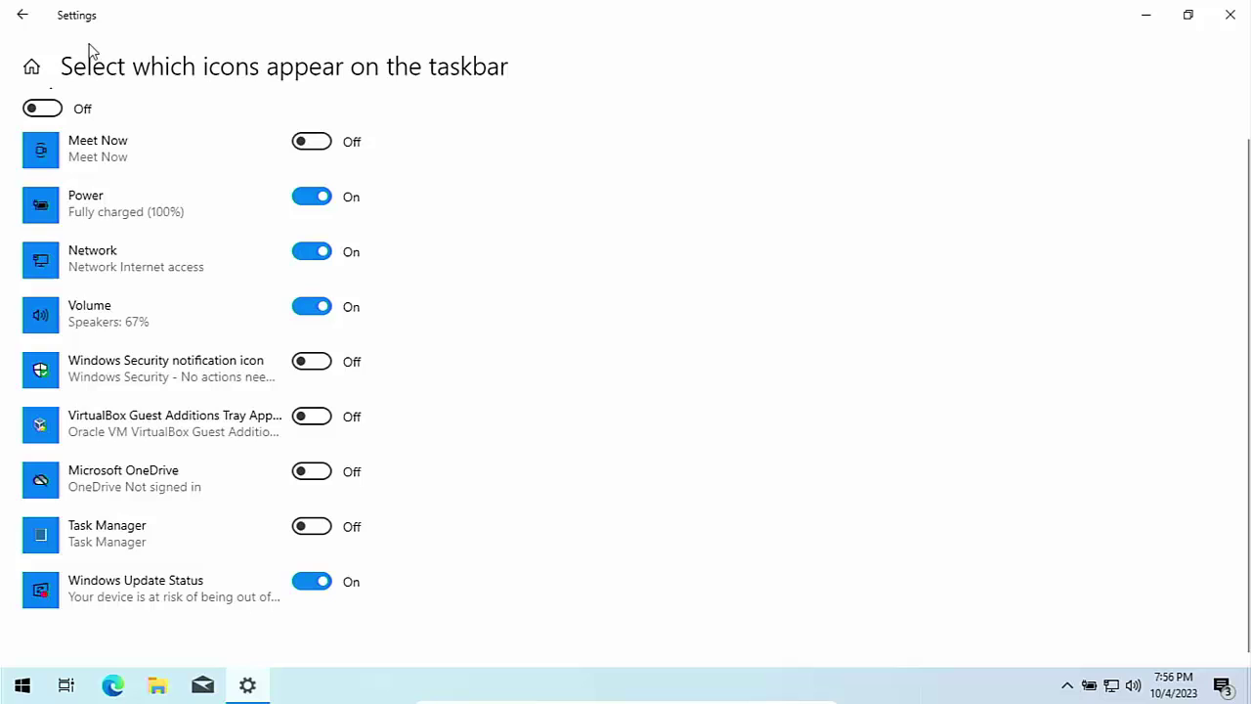
left_click(27, 15)
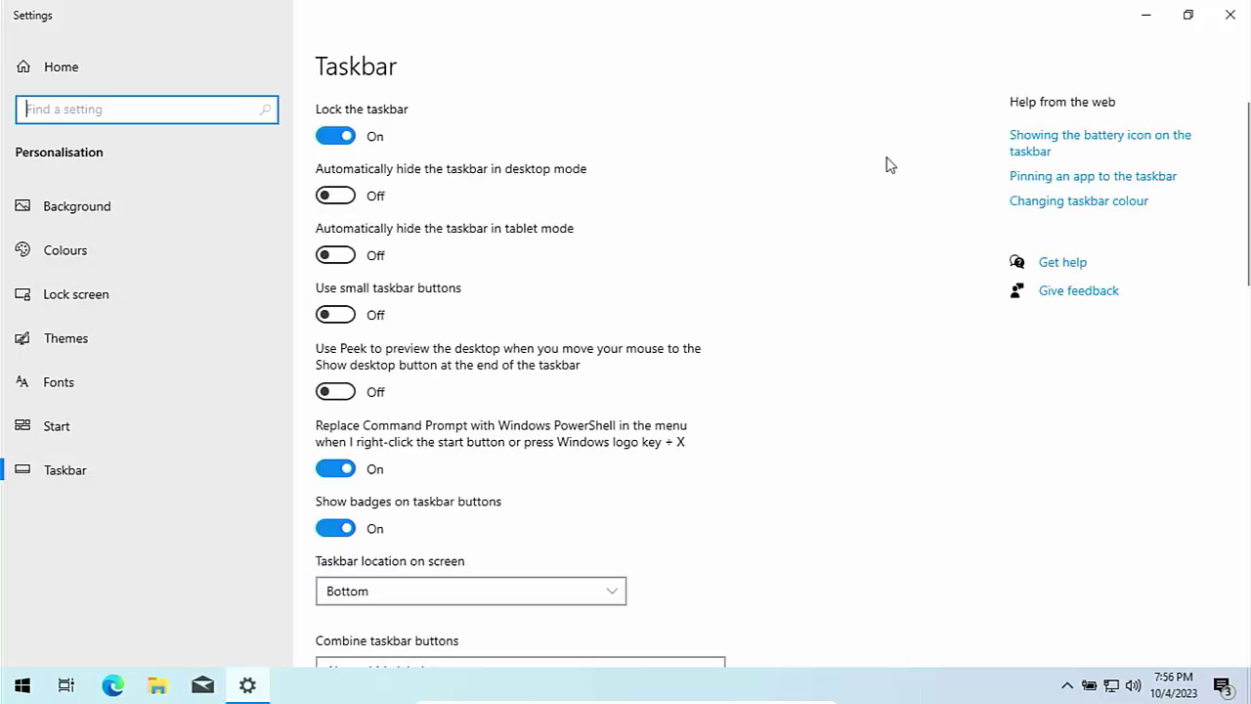
Close Settings, remove the Task View button, and unpin Mail from the taskbar.
left_click(1228, 16)
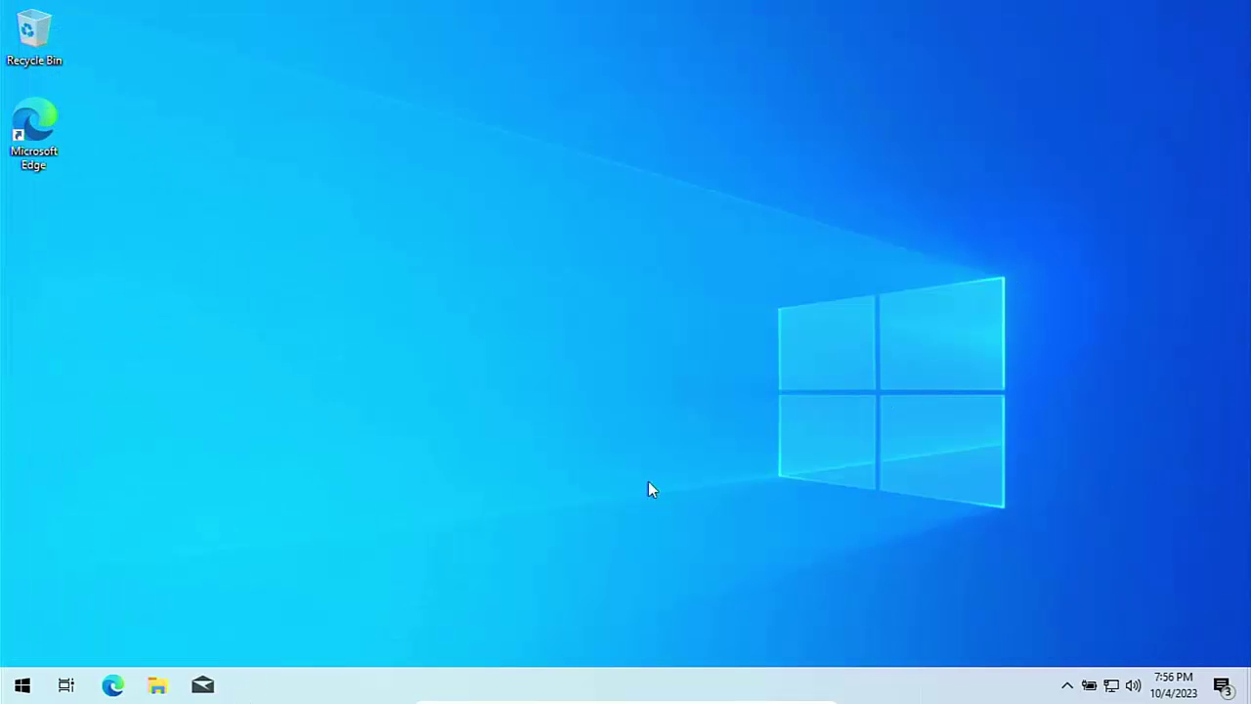
right_click(488, 697)
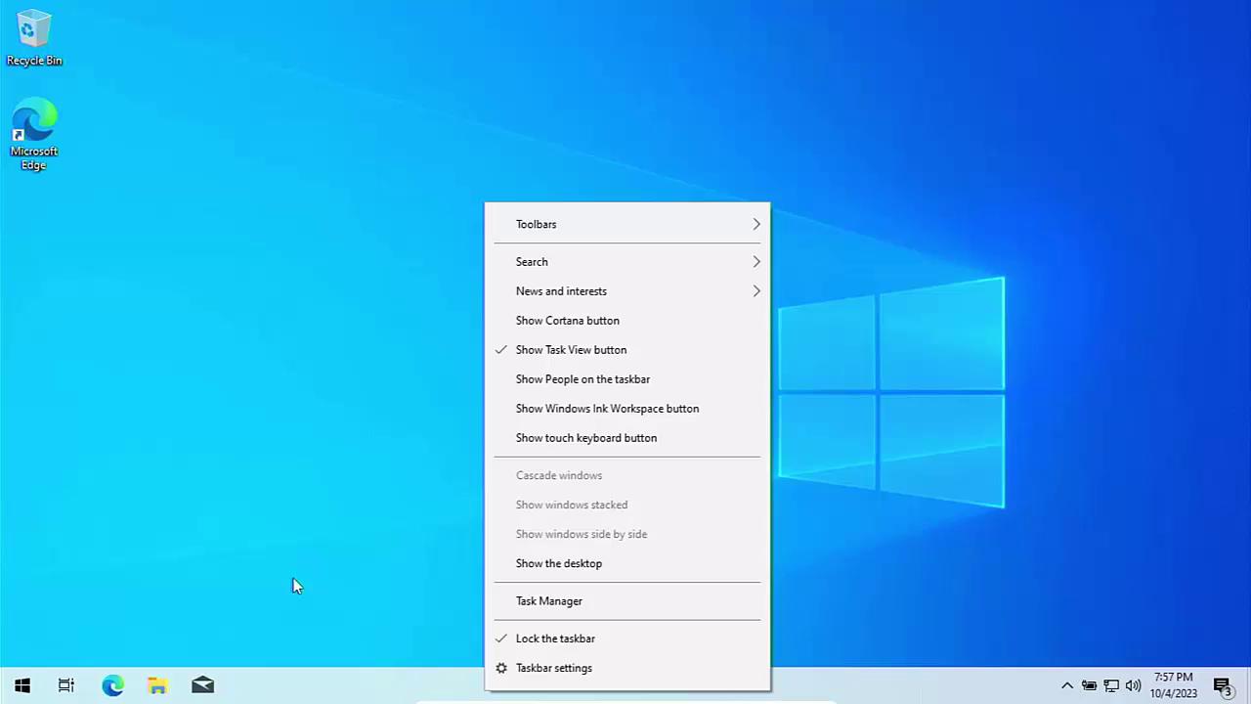
left_click(550, 358)
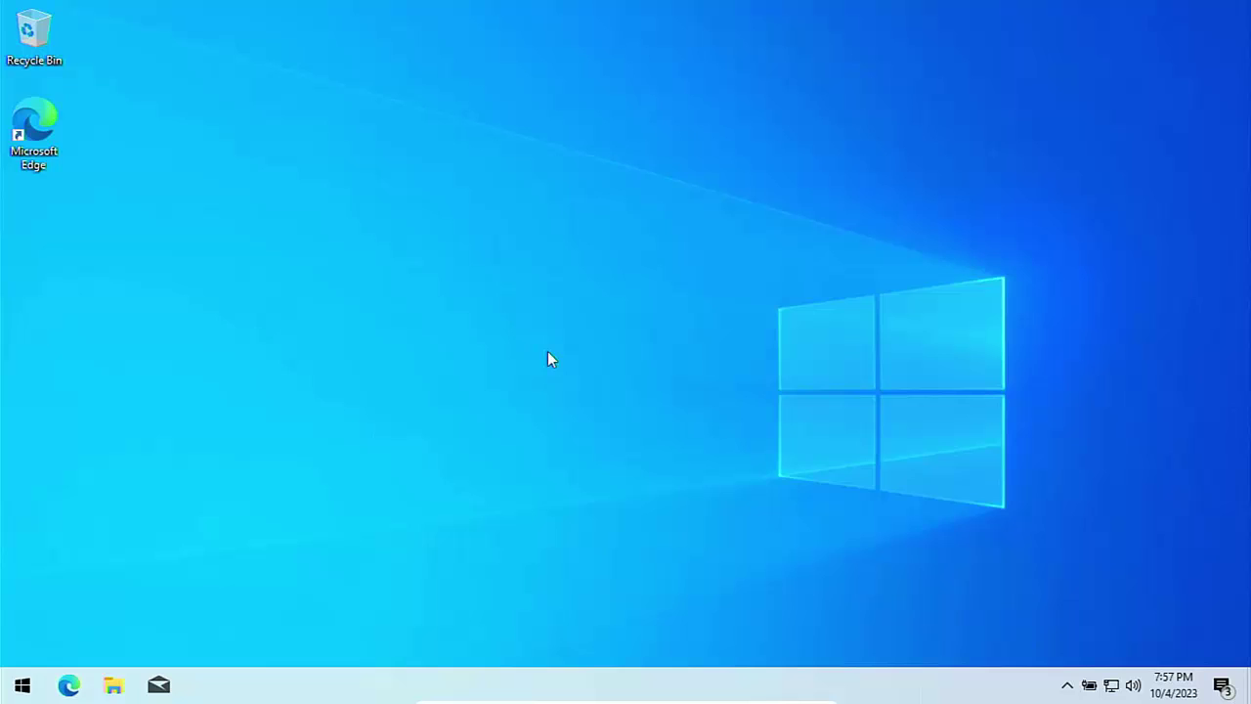
right_click(163, 689)
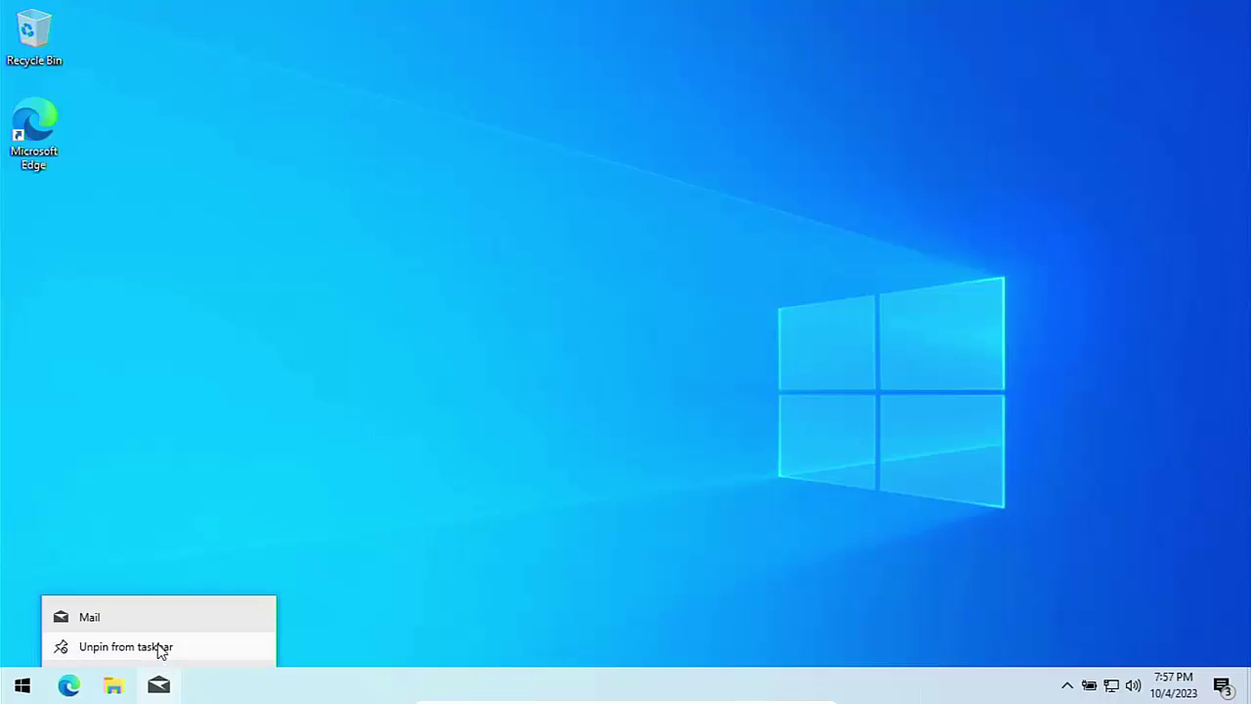
left_click(159, 646)
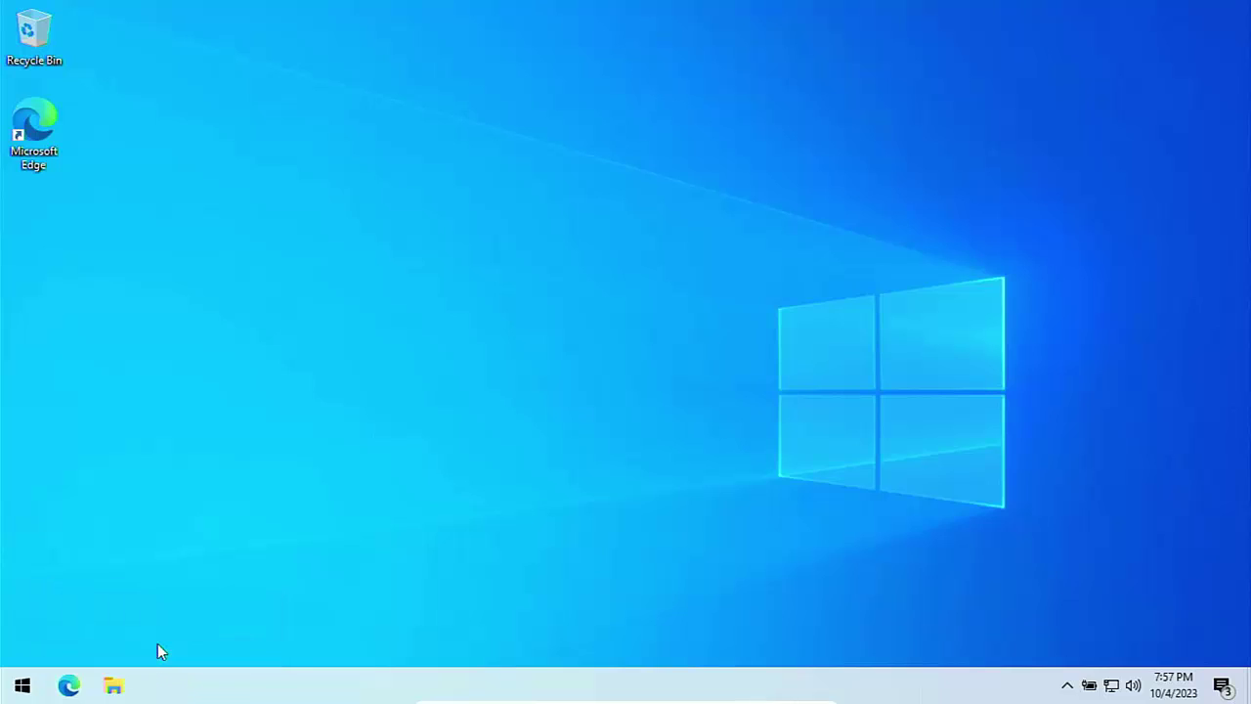
Search the Start menu for 'control' and launch Control Panel.
left_click(22, 688)
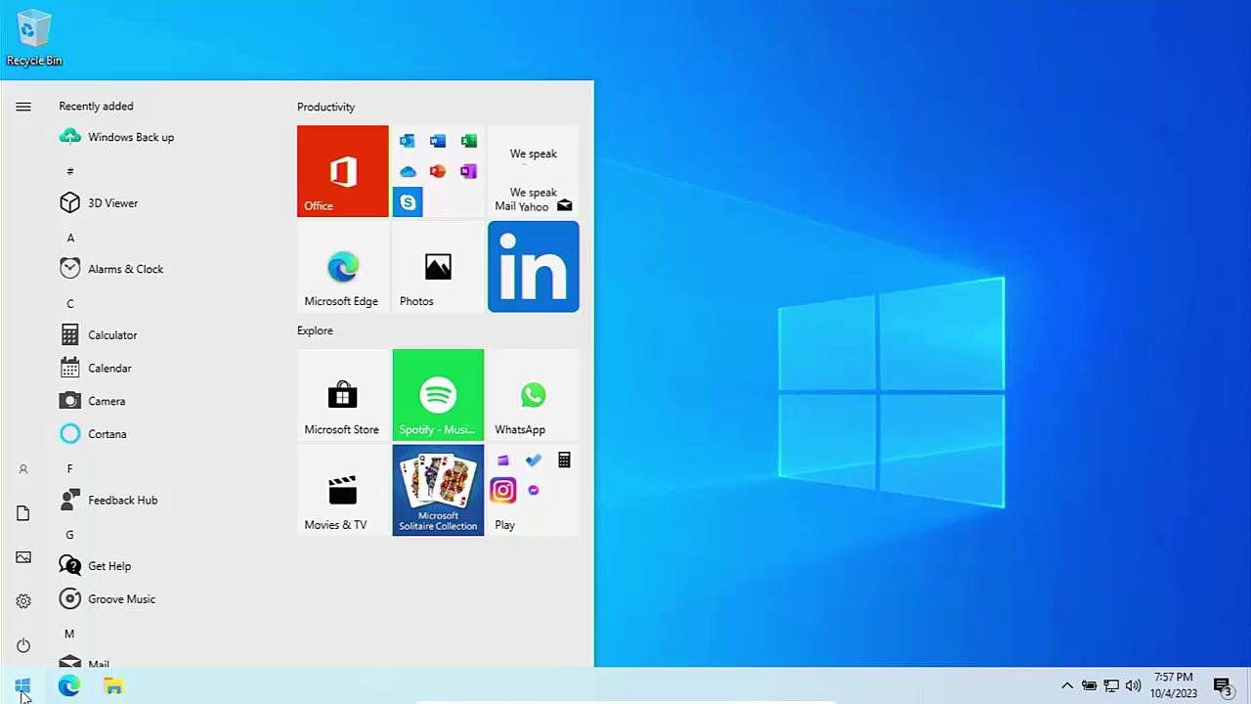
type("control")
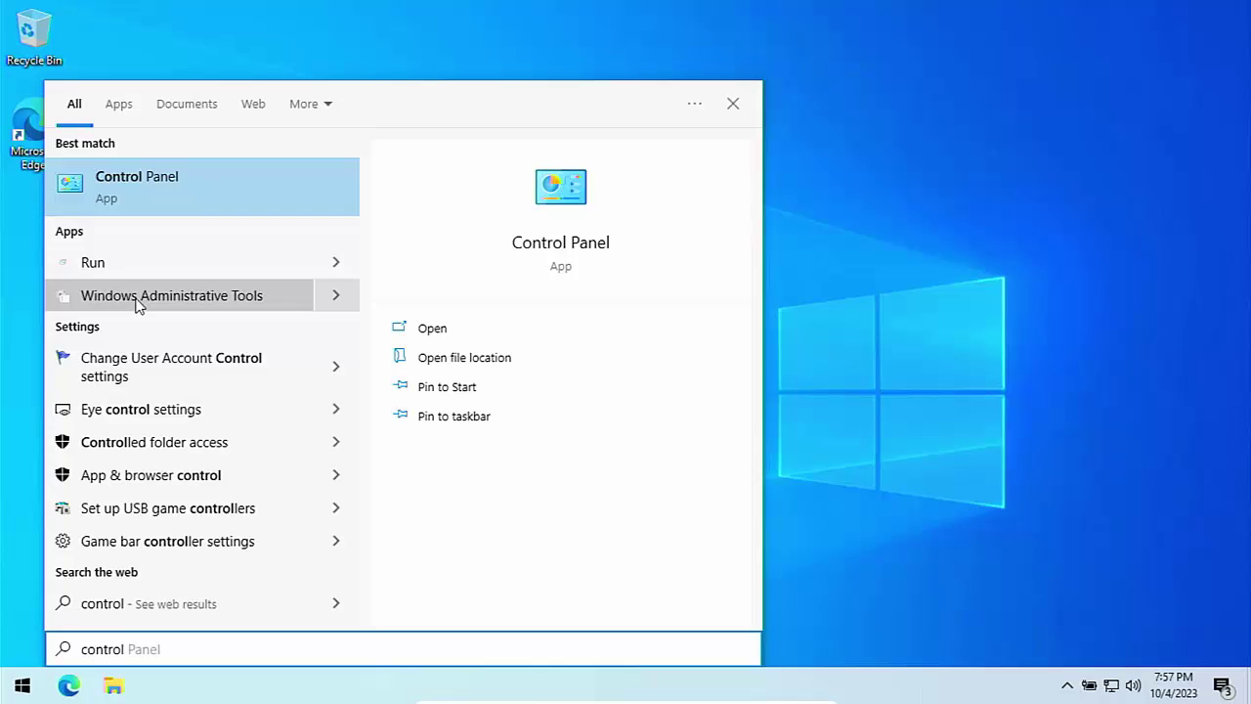
left_click(139, 196)
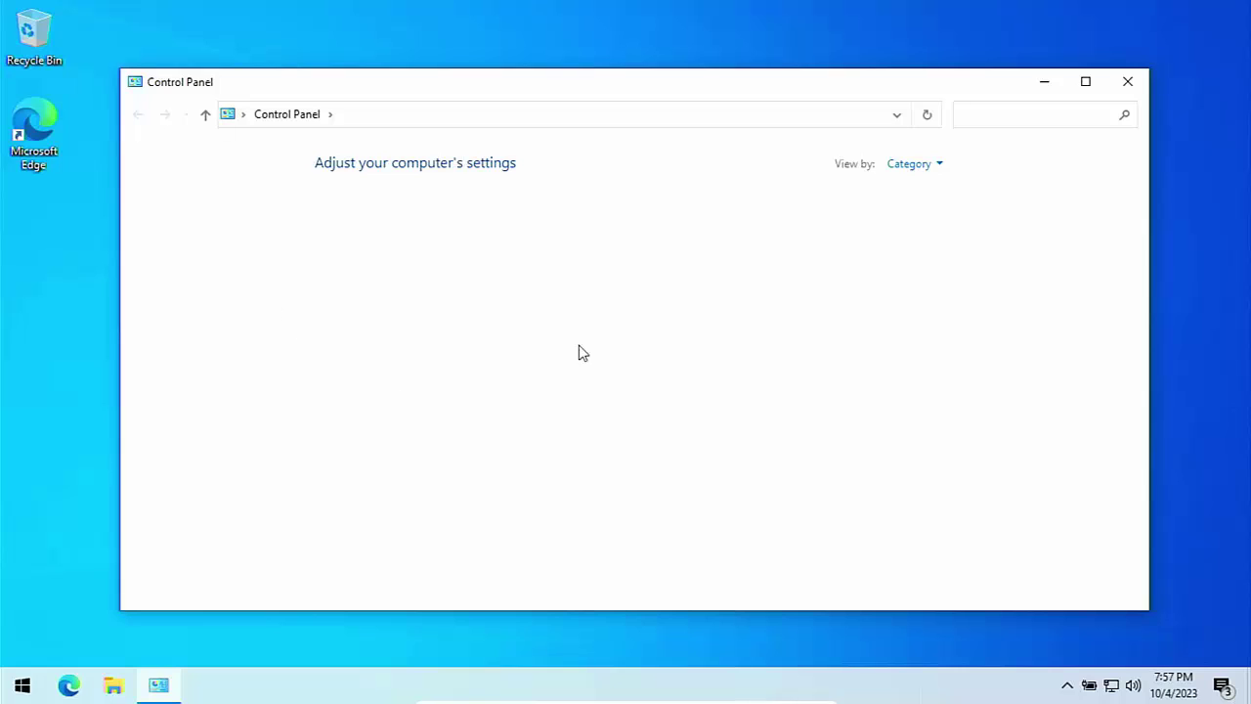
View Control Panel as Large icons, open System, then Advanced system settings.
left_click(915, 166)
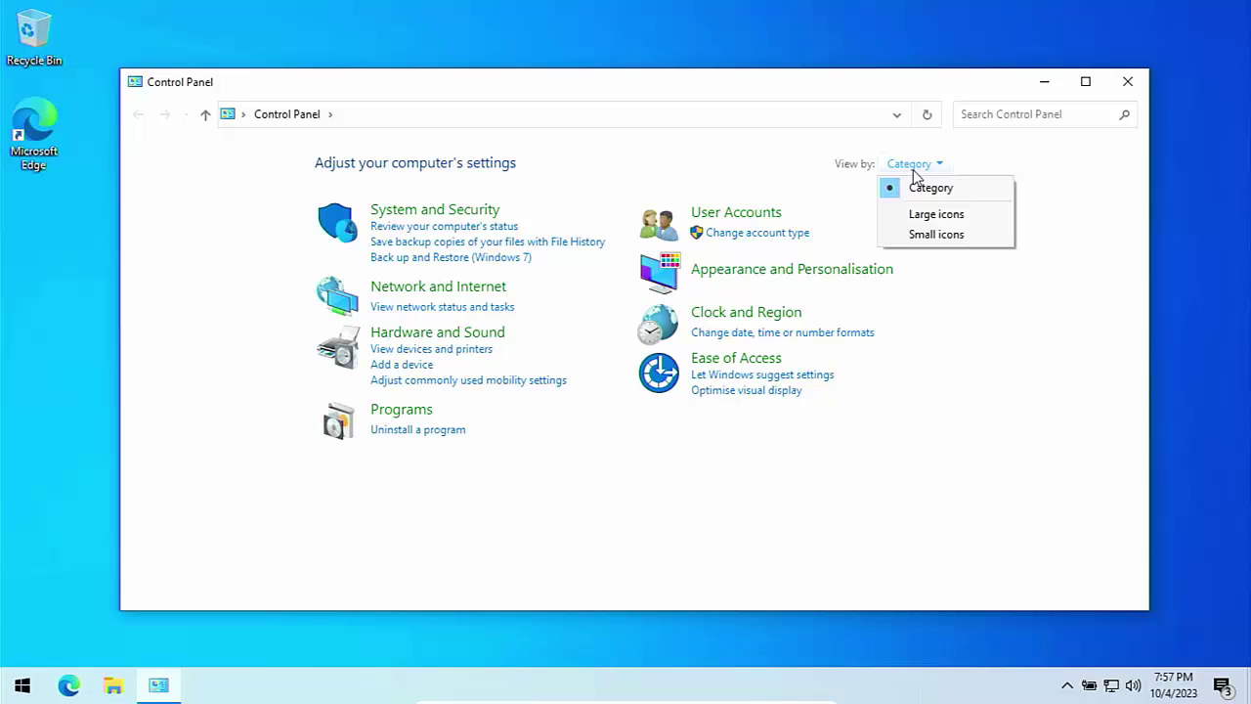
left_click(922, 221)
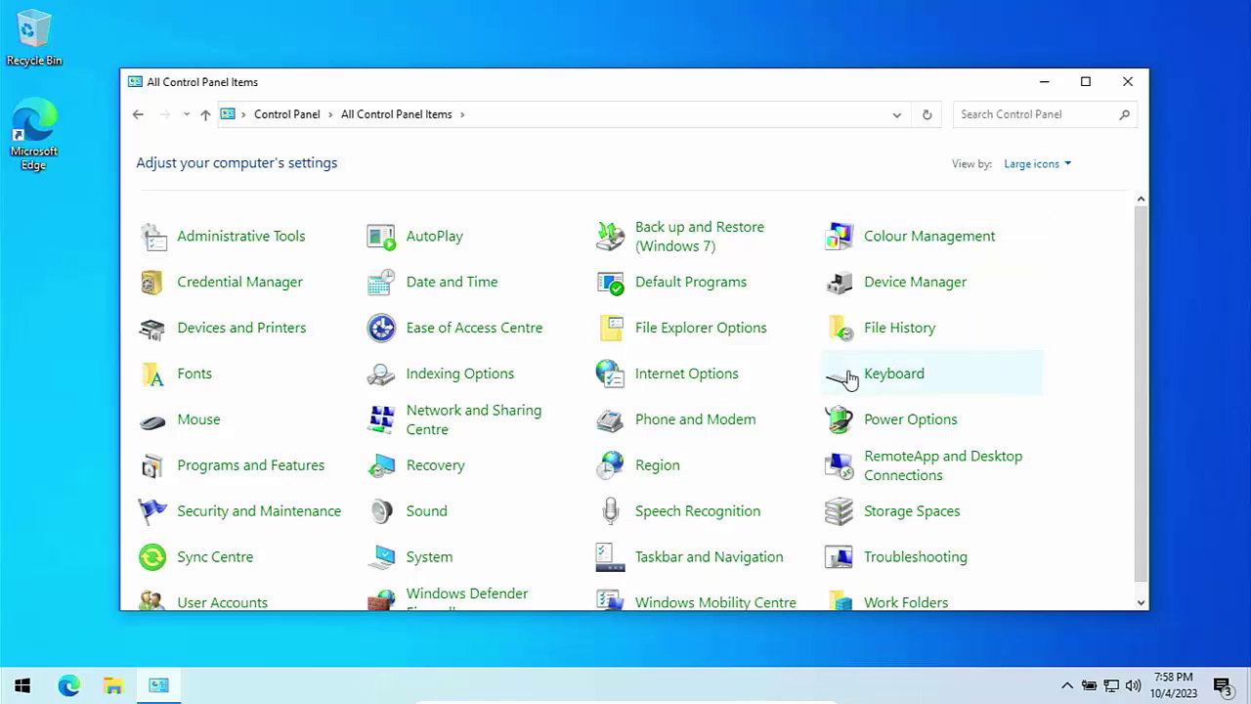
scroll(848, 379, "down", 1)
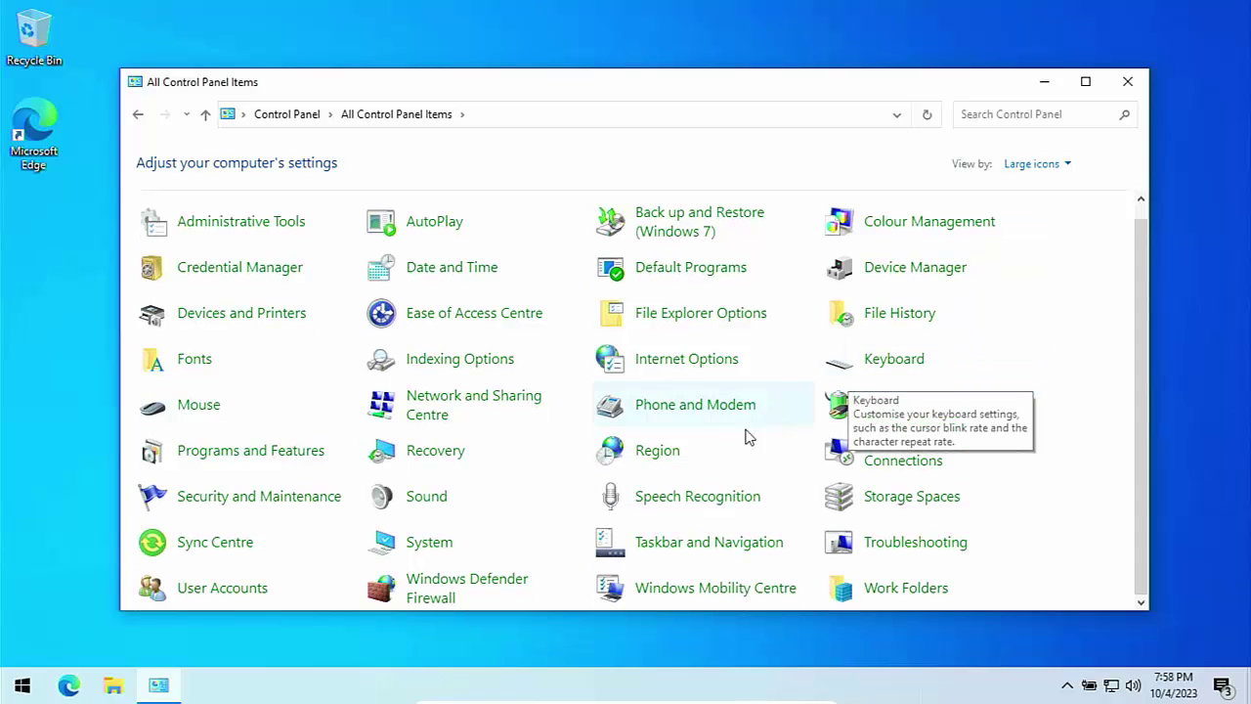
right_click(442, 549)
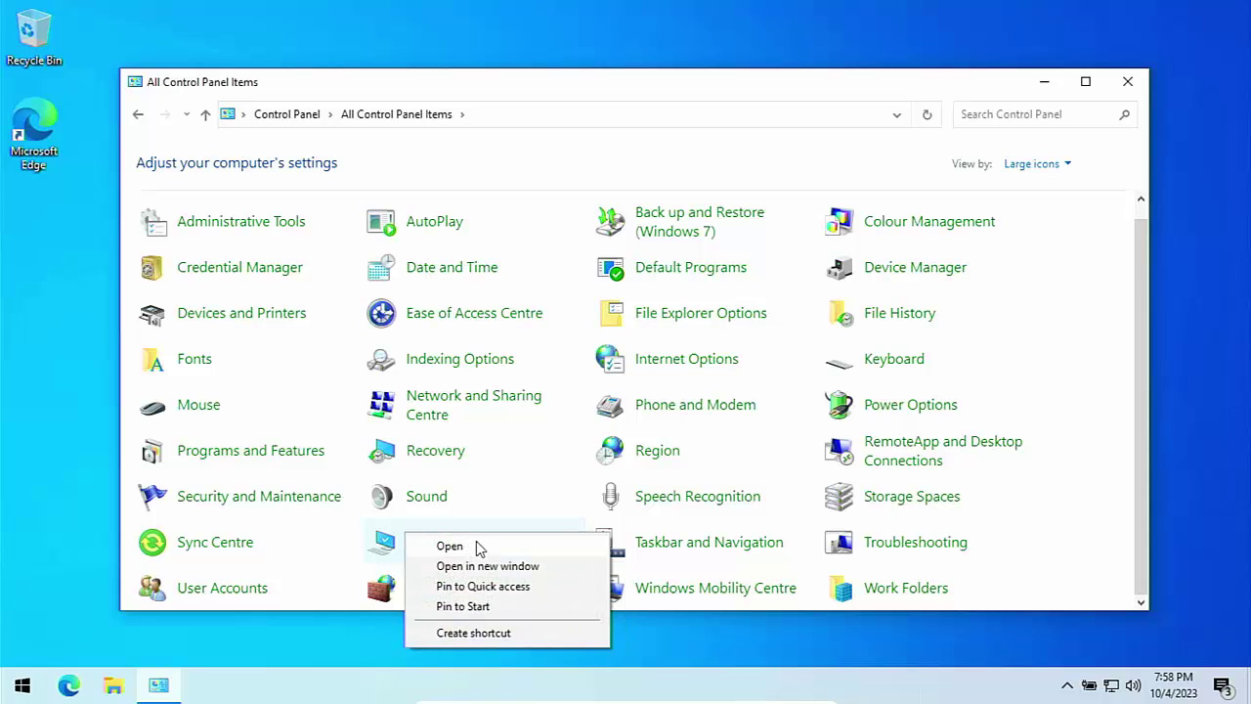
left_click(452, 546)
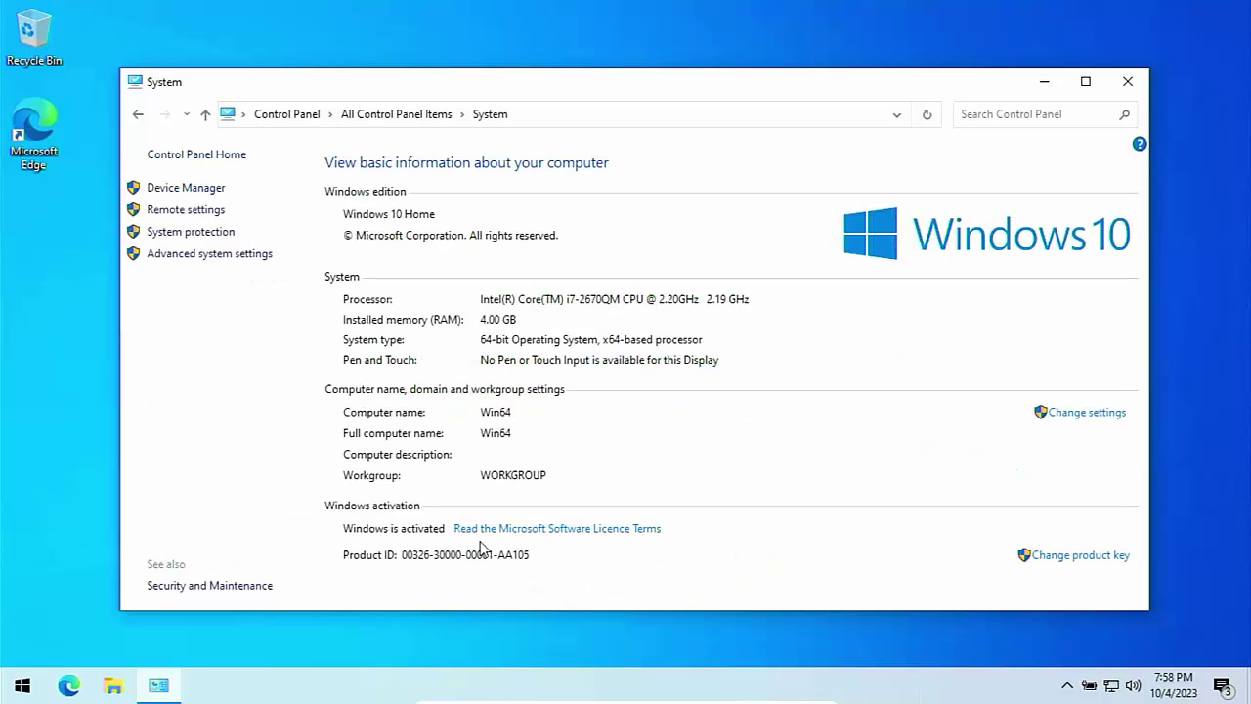
left_click(217, 260)
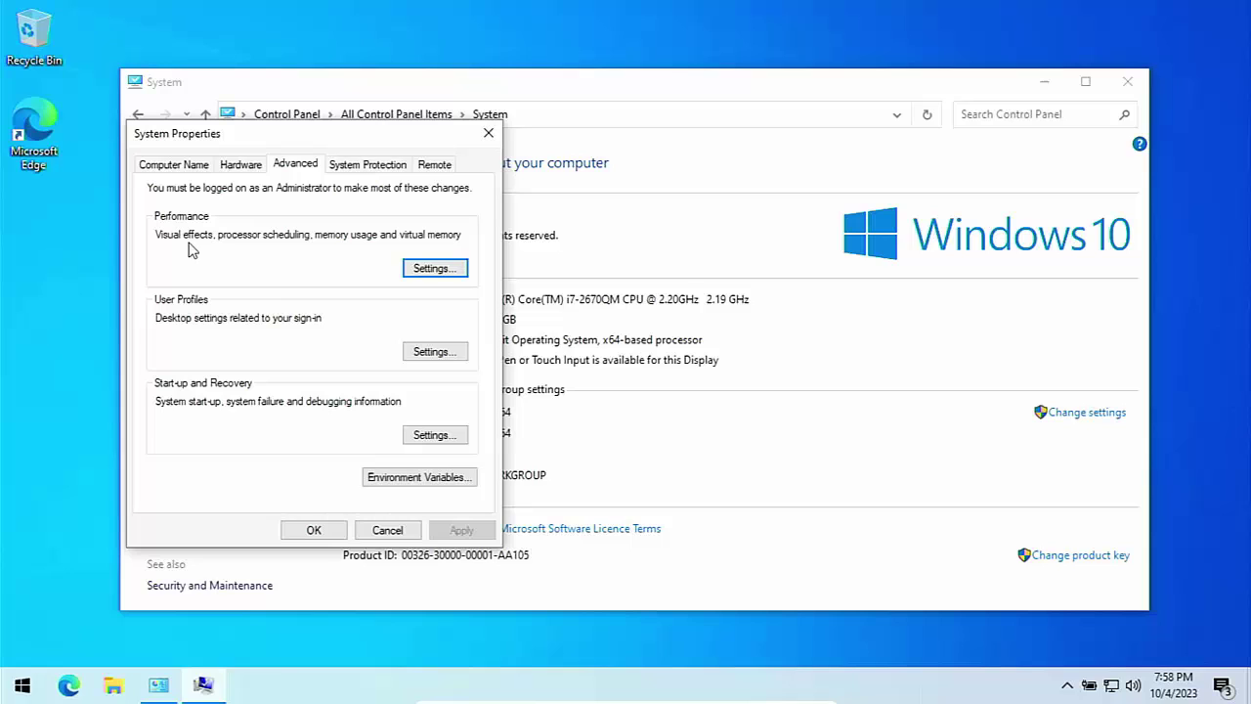
In Performance Options, turn off control, minimise/maximise, taskbar and Peek animations, and menu/tooltip fades.
left_click(446, 278)
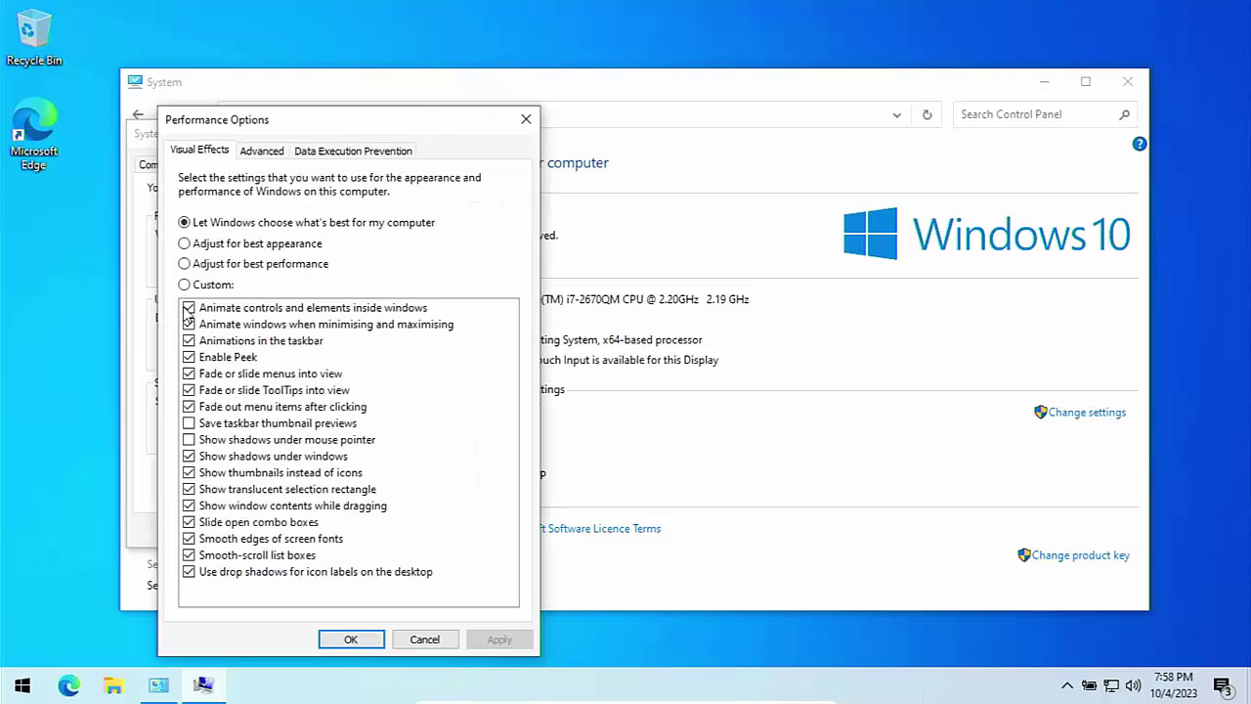
left_click(189, 307)
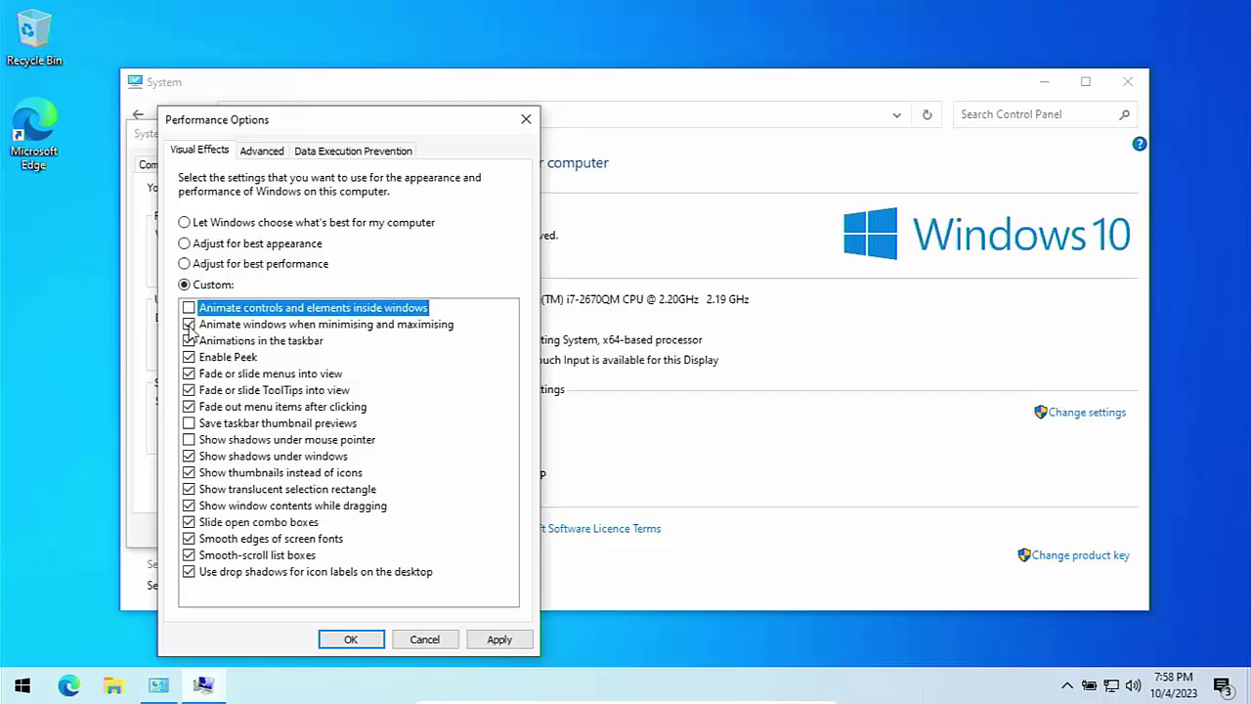
left_click(188, 324)
left_click(189, 340)
left_click(188, 357)
left_click(189, 374)
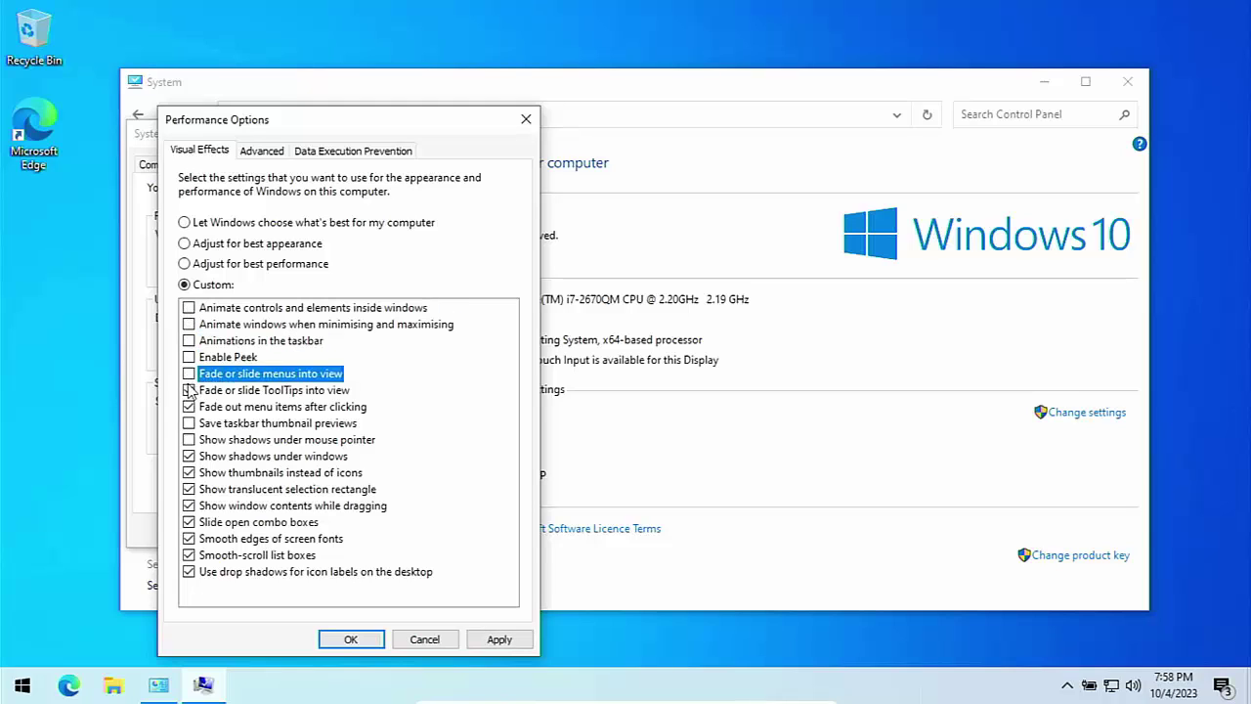
left_click(188, 390)
left_click(189, 406)
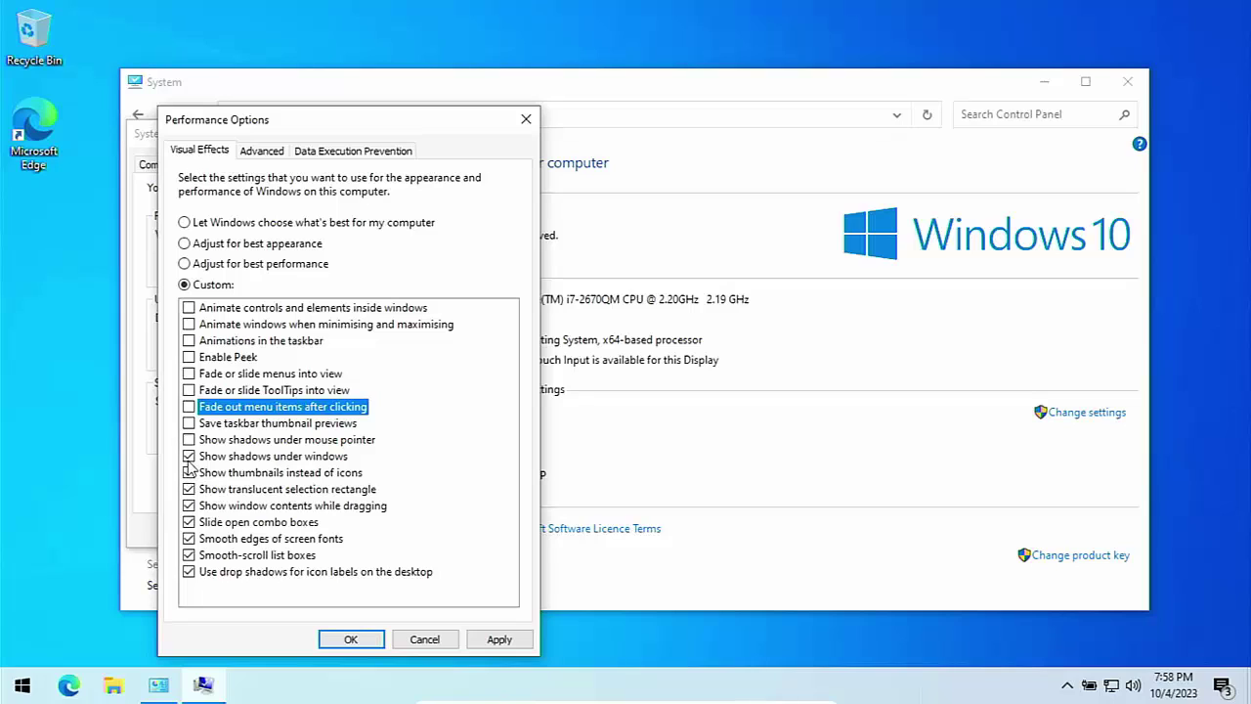
Turn off window shadows, drag contents, combo slides, smooth scrolling and label shadows; apply and close.
left_click(189, 457)
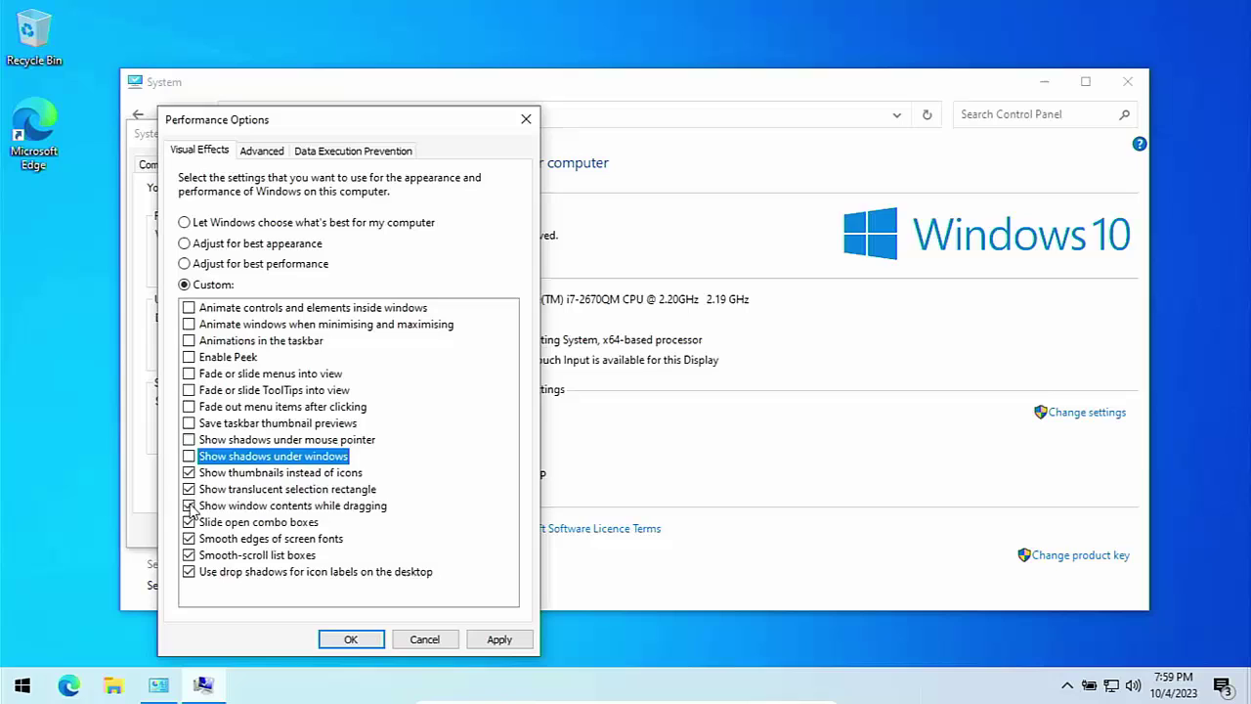
left_click(190, 506)
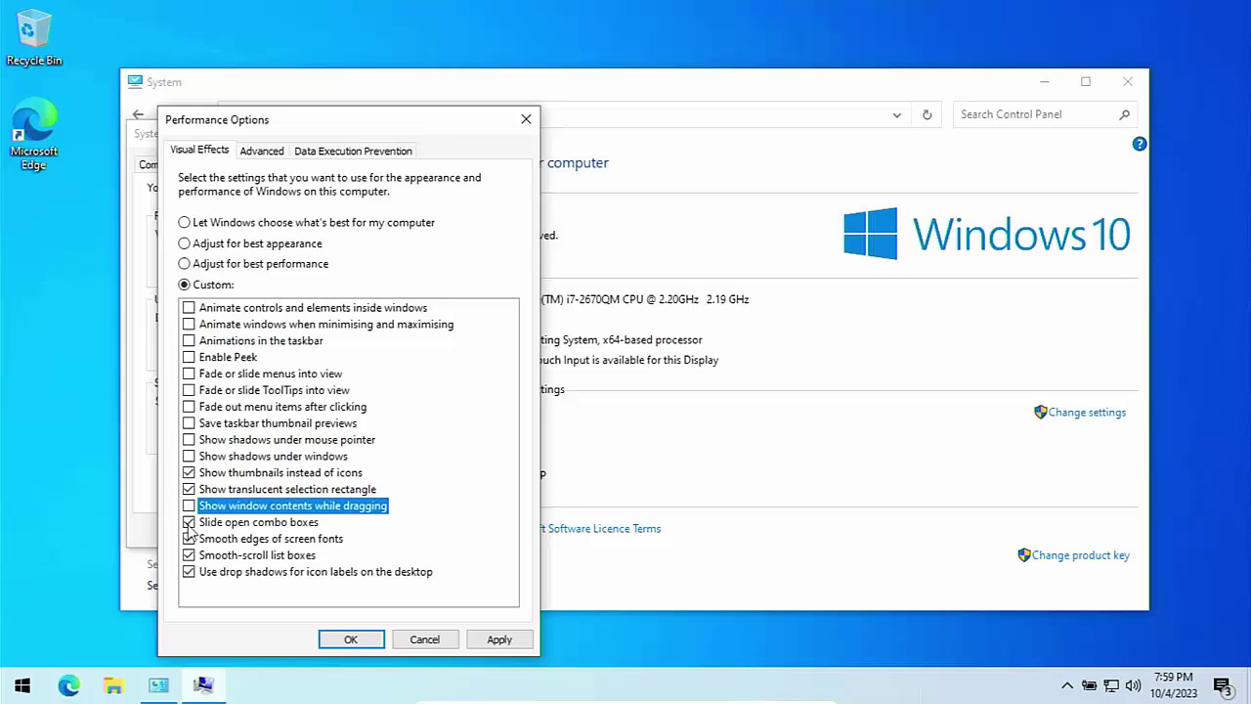
left_click(189, 521)
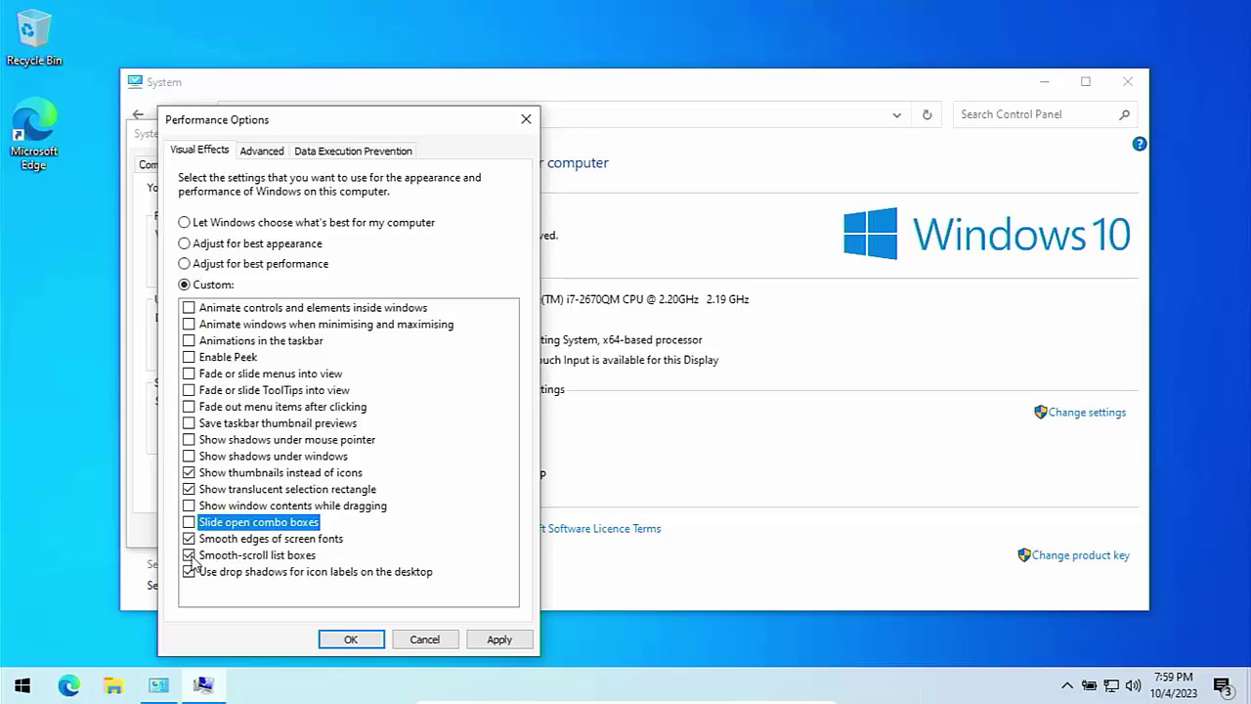
left_click(189, 555)
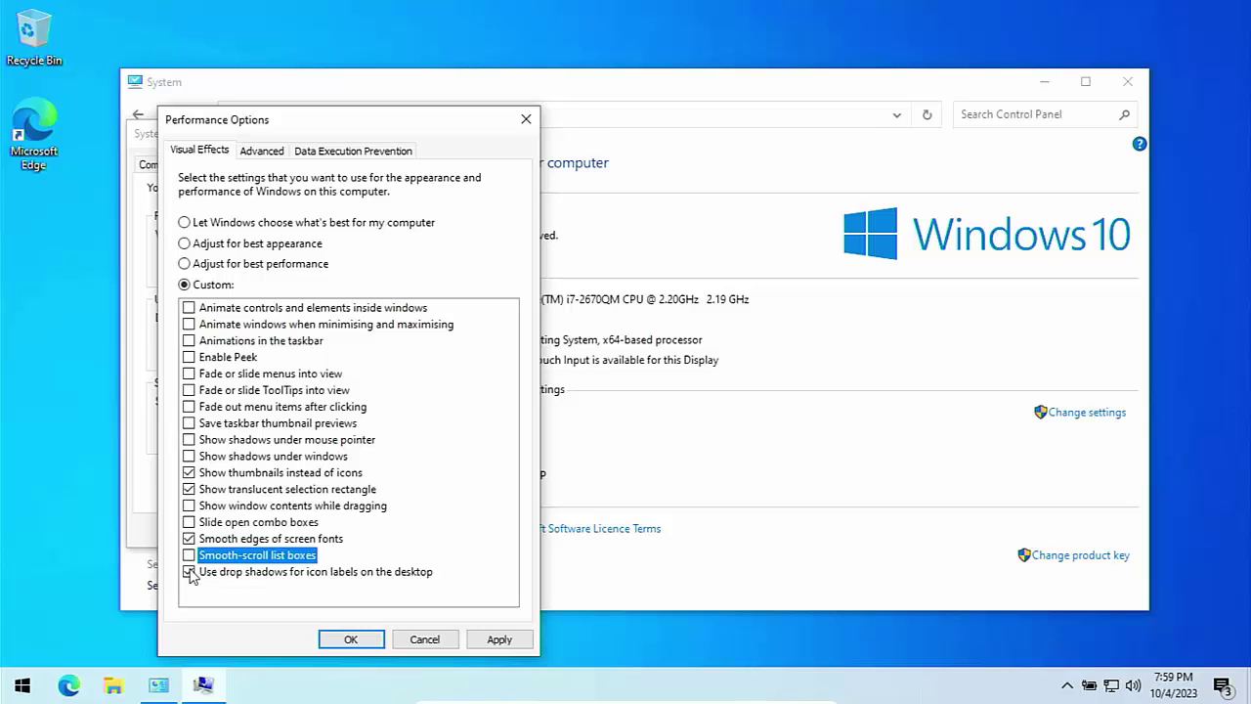
left_click(189, 571)
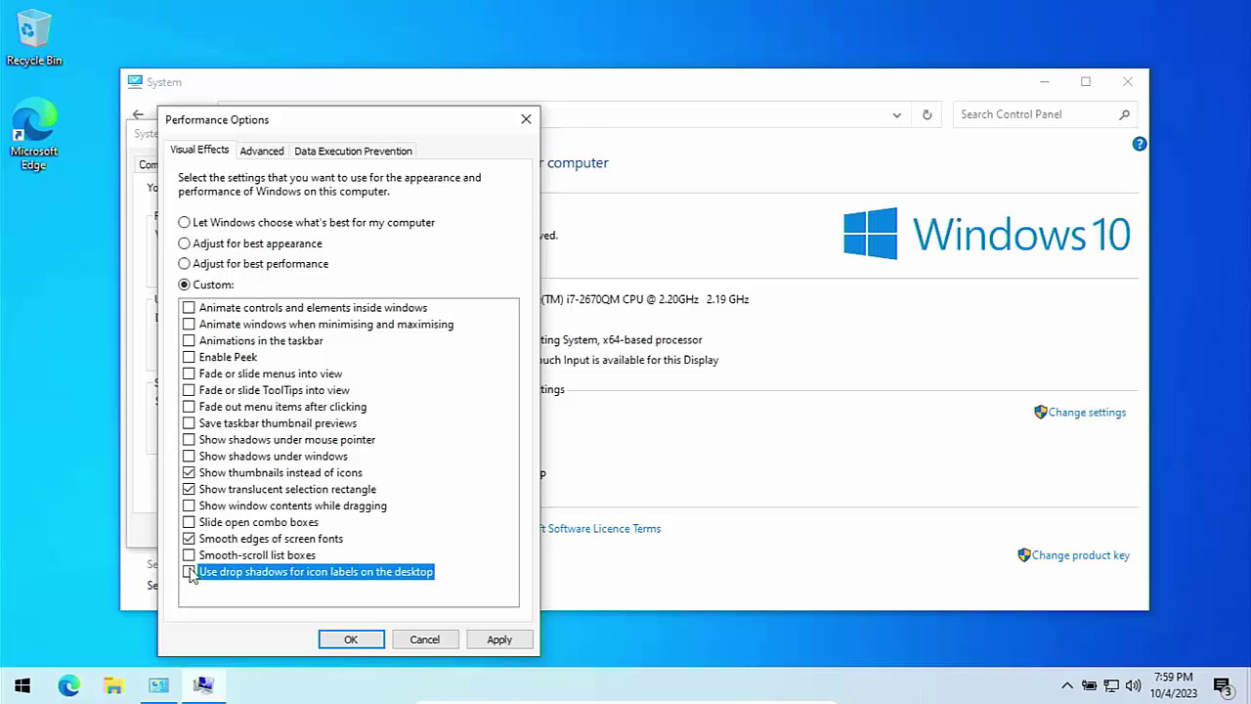
left_click(486, 637)
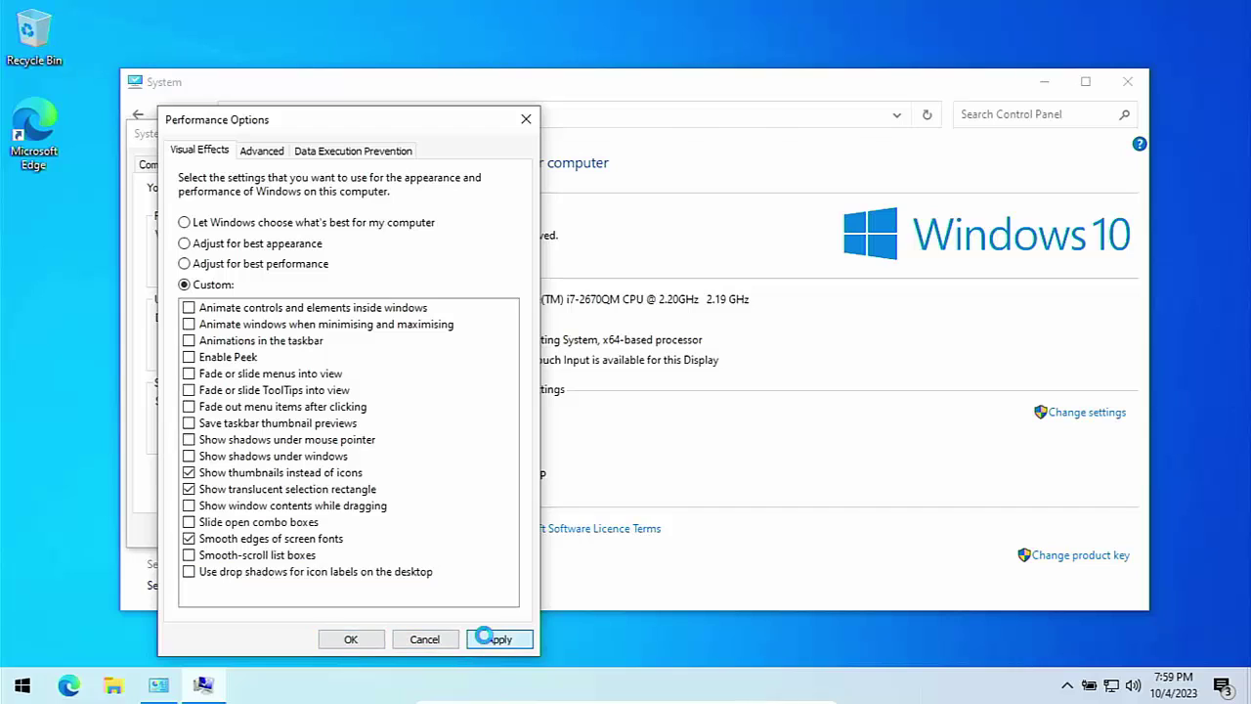
left_click(364, 635)
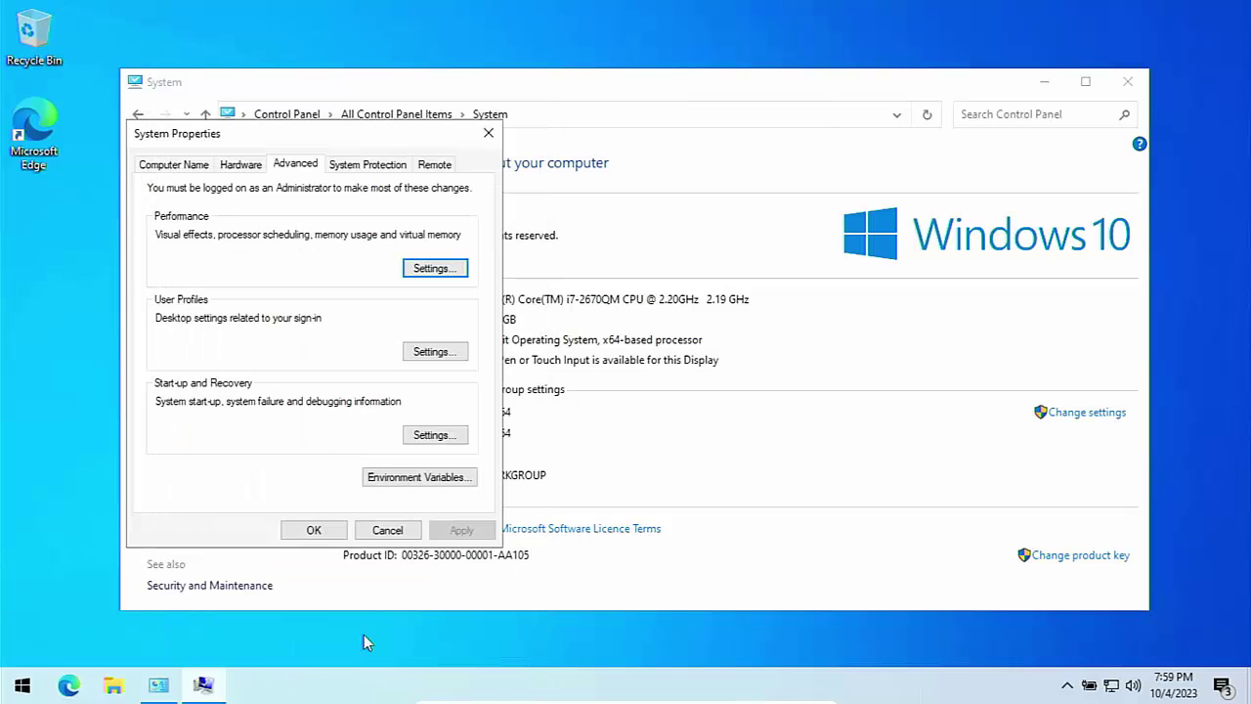
key("Escape")
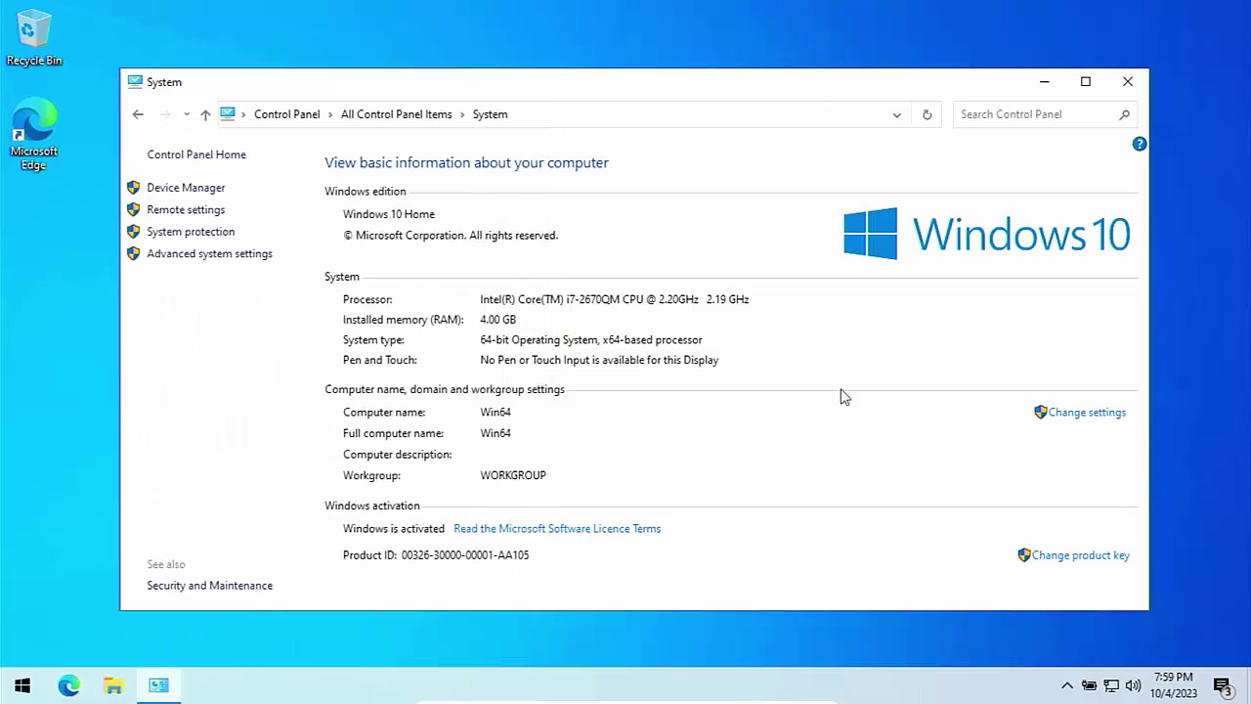
left_click(1125, 81)
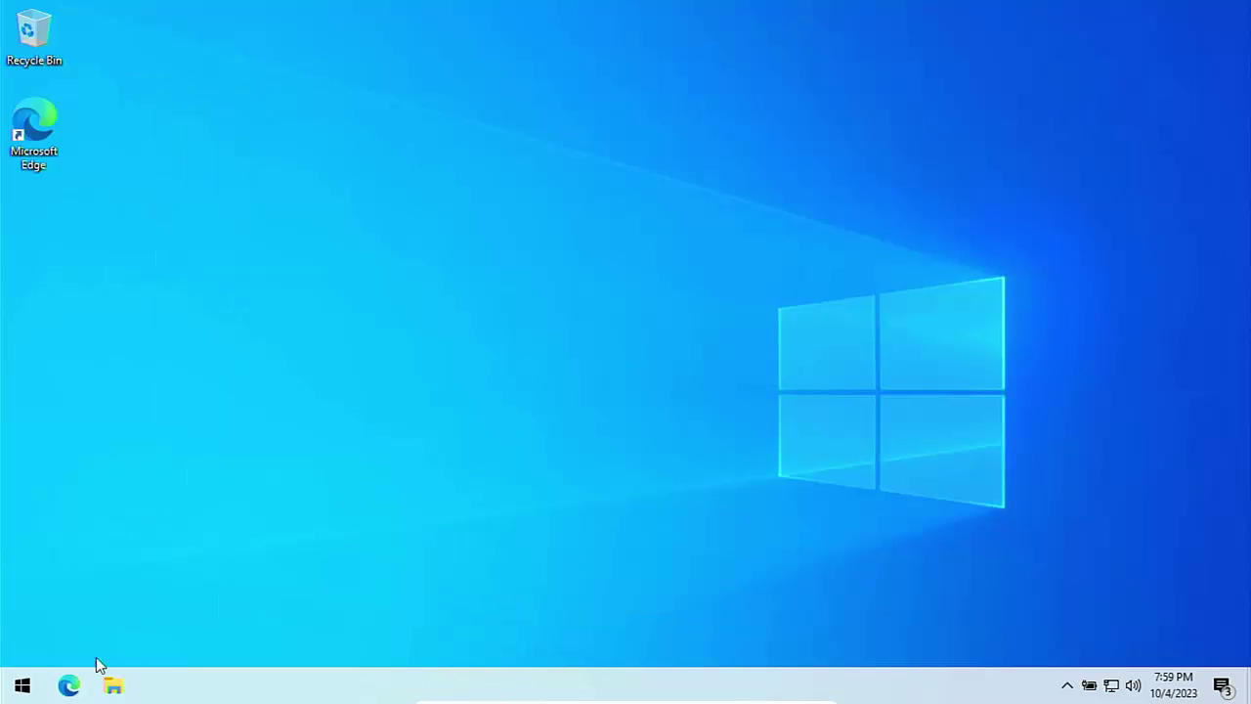
Turn off Transparency effects under Settings > Personalisation > Colours.
left_click(22, 686)
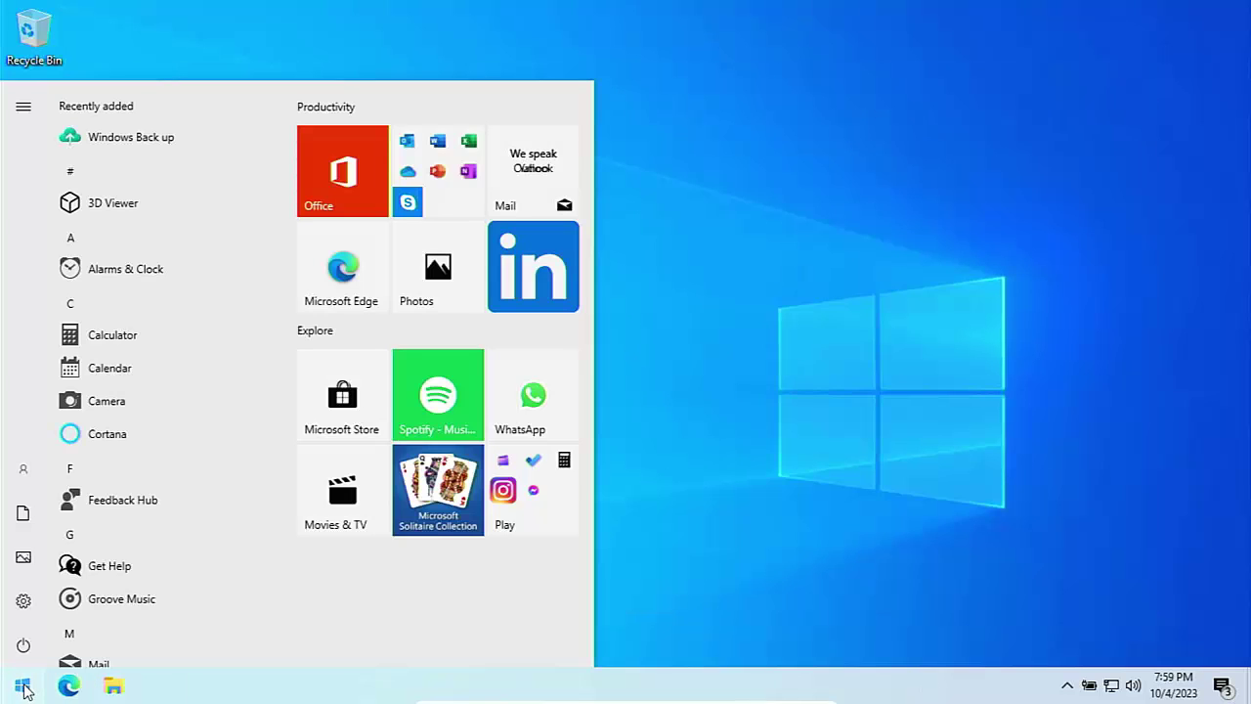
left_click(751, 461)
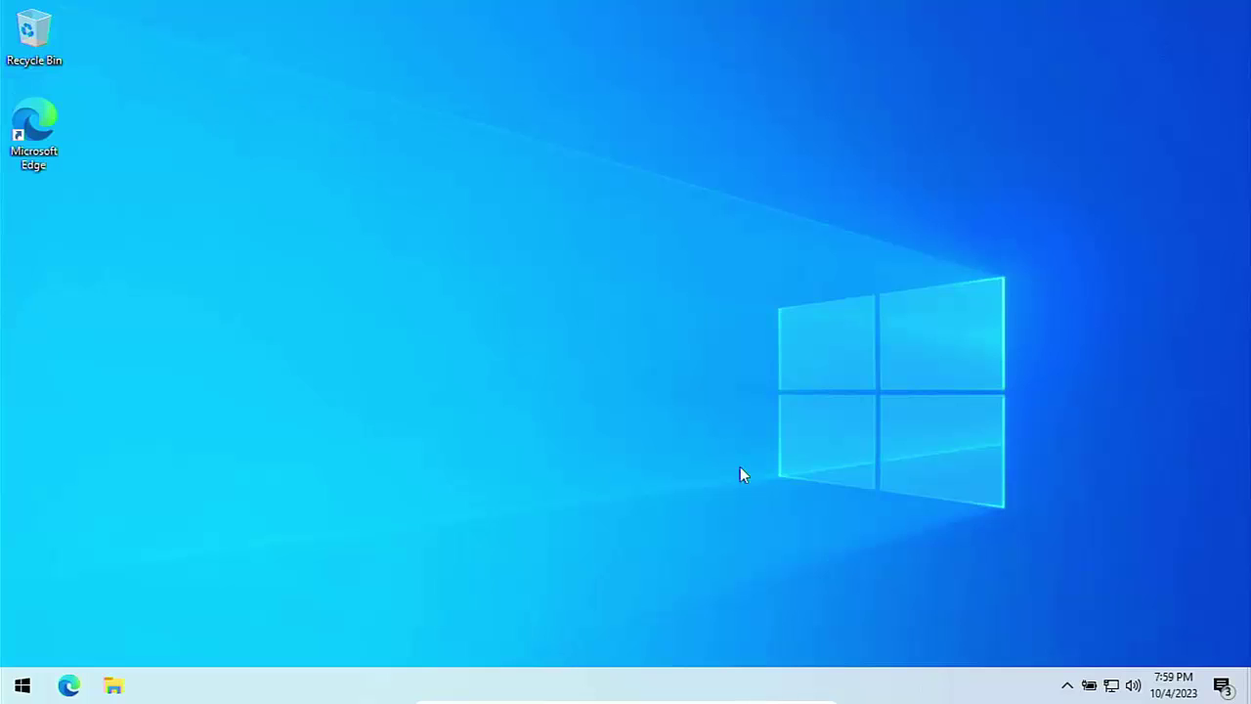
left_click(24, 685)
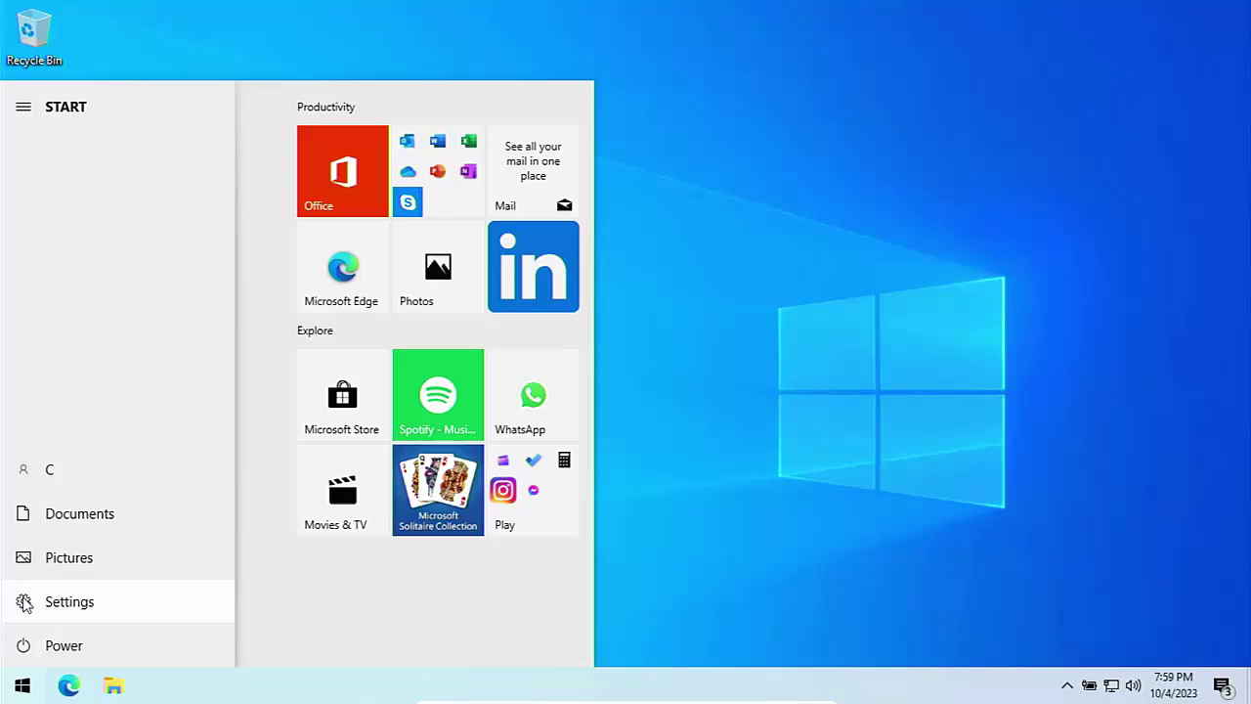
left_click(24, 602)
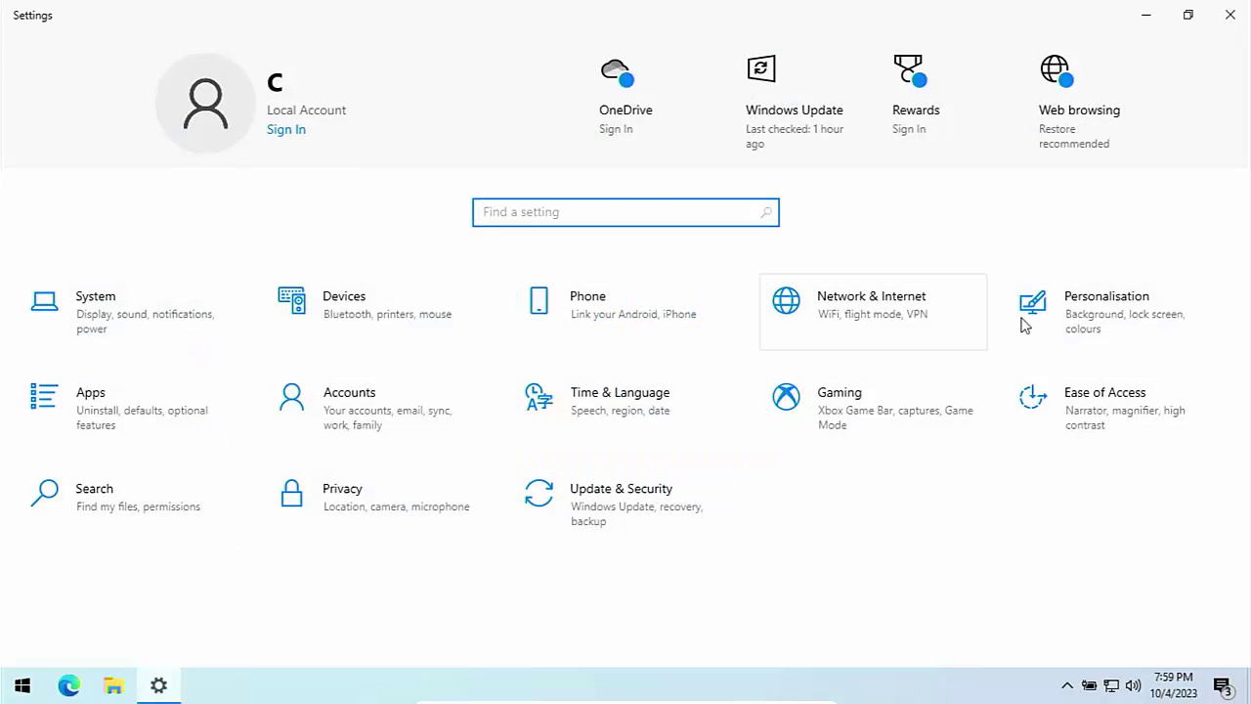
left_click(1066, 309)
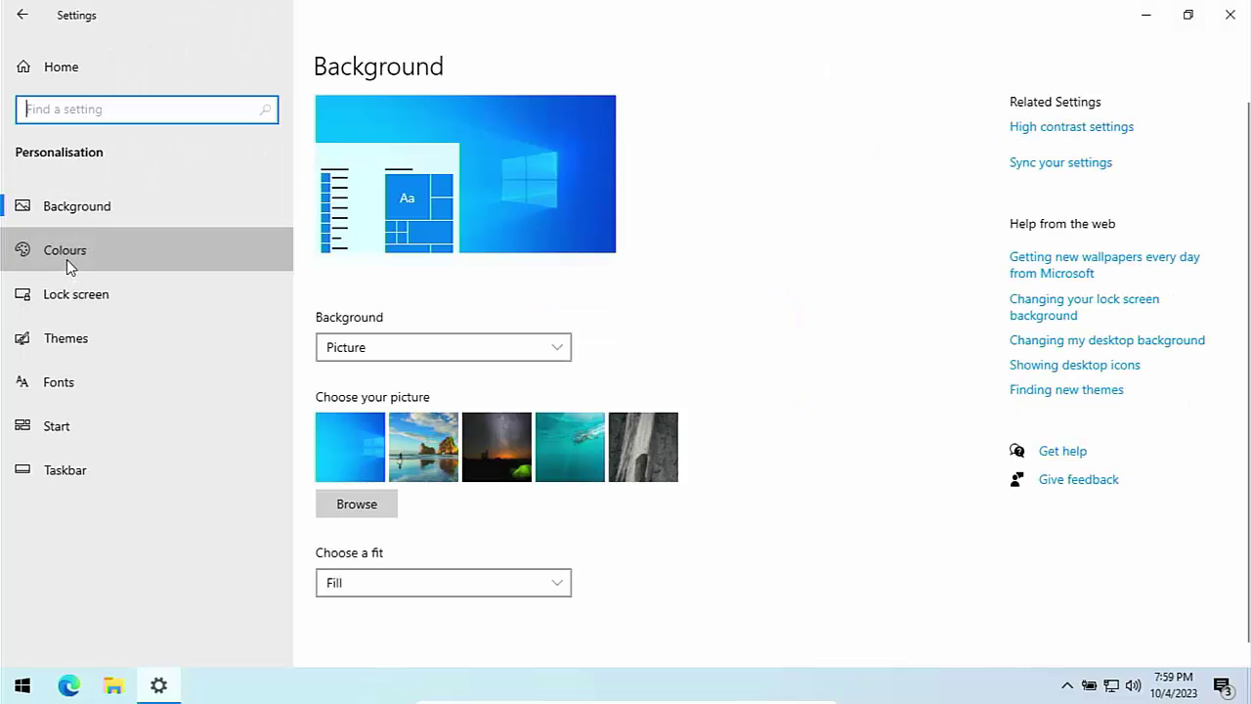
left_click(67, 254)
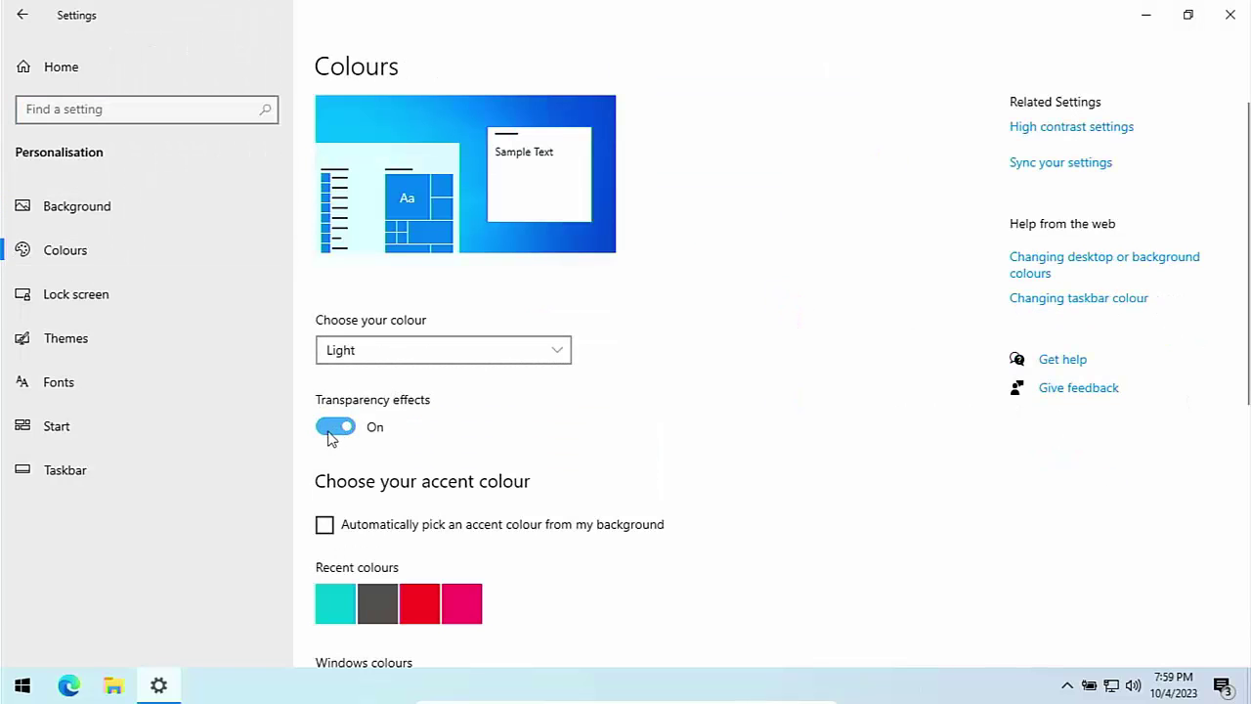
left_click(333, 427)
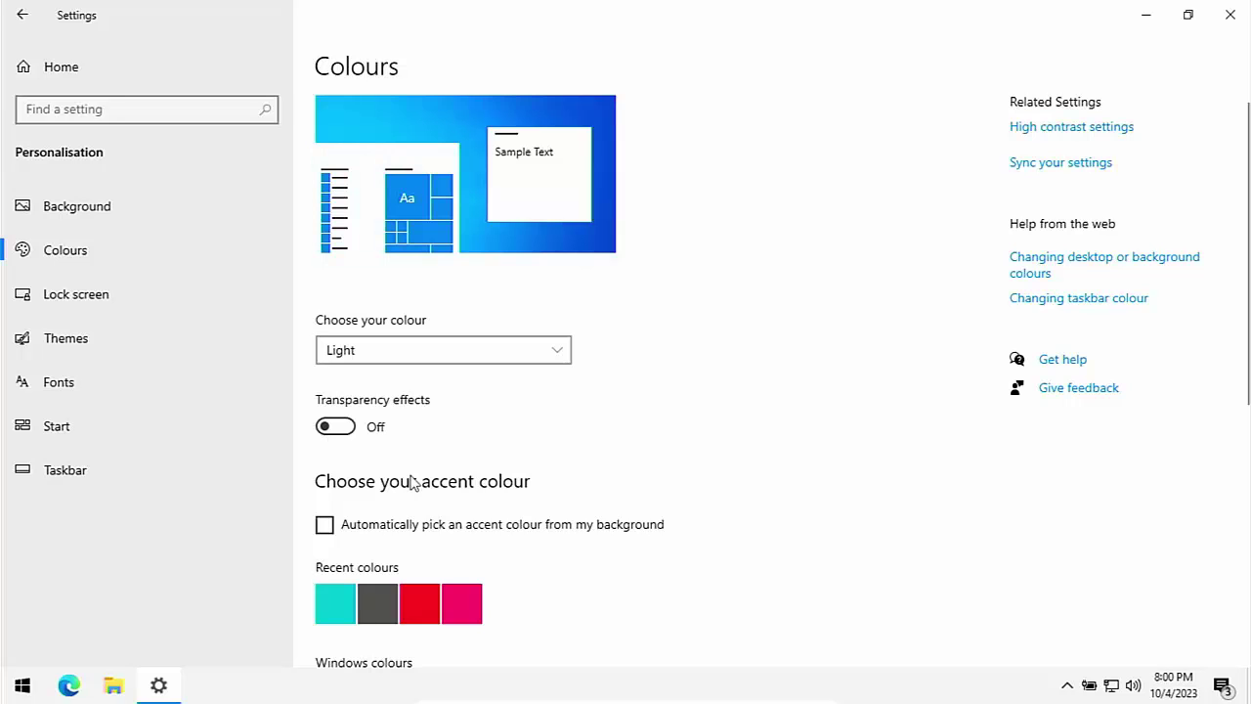
left_click(106, 295)
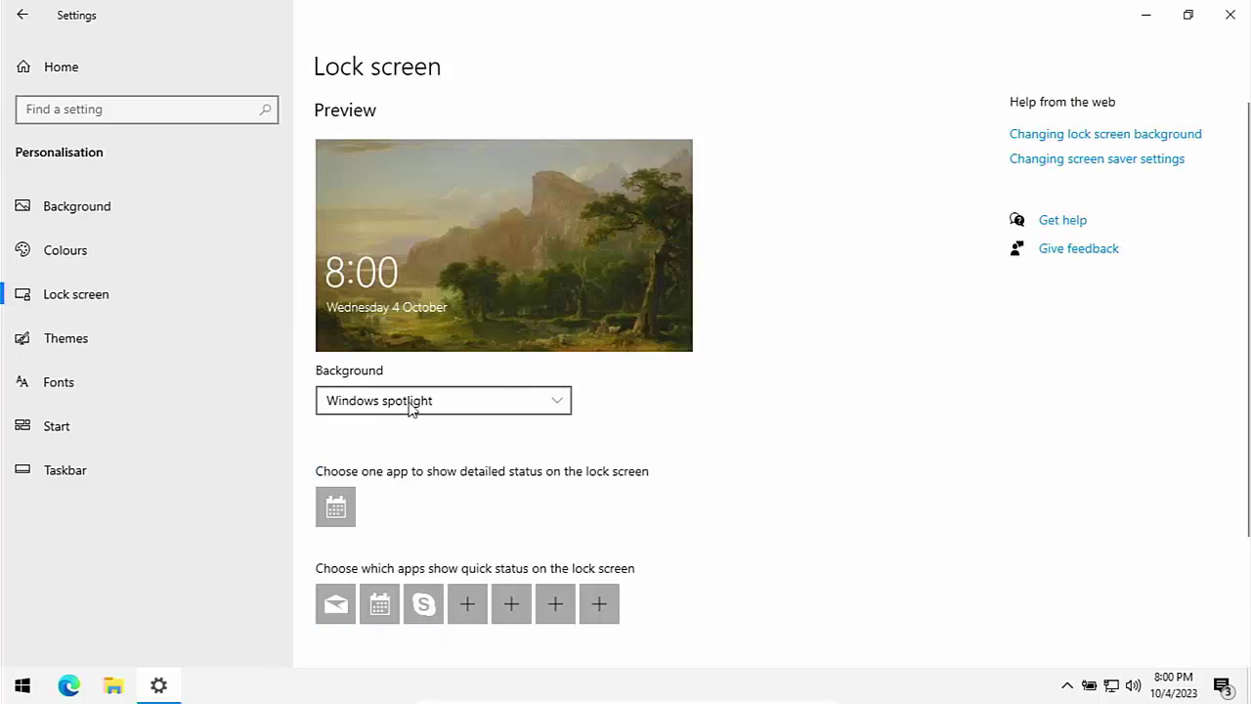
Set the lock screen background to Picture and turn off fun facts and tips.
left_click(435, 408)
left_click(380, 433)
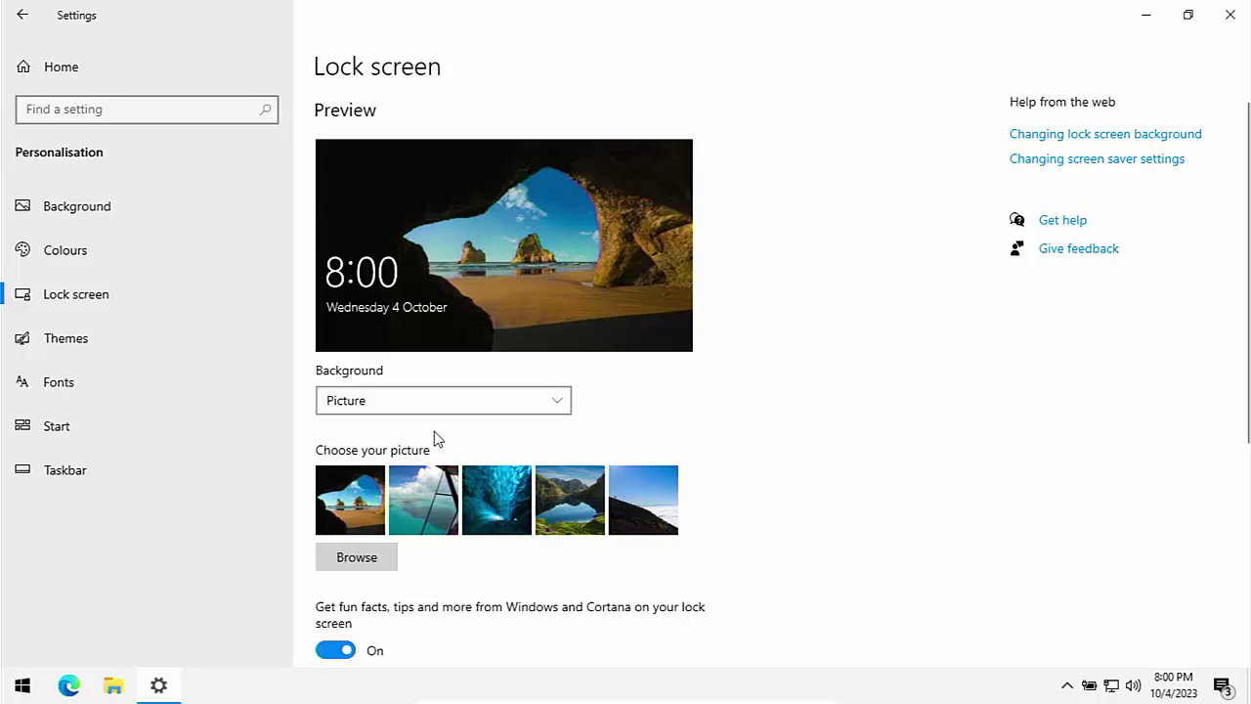
scroll(435, 440, "down", 2)
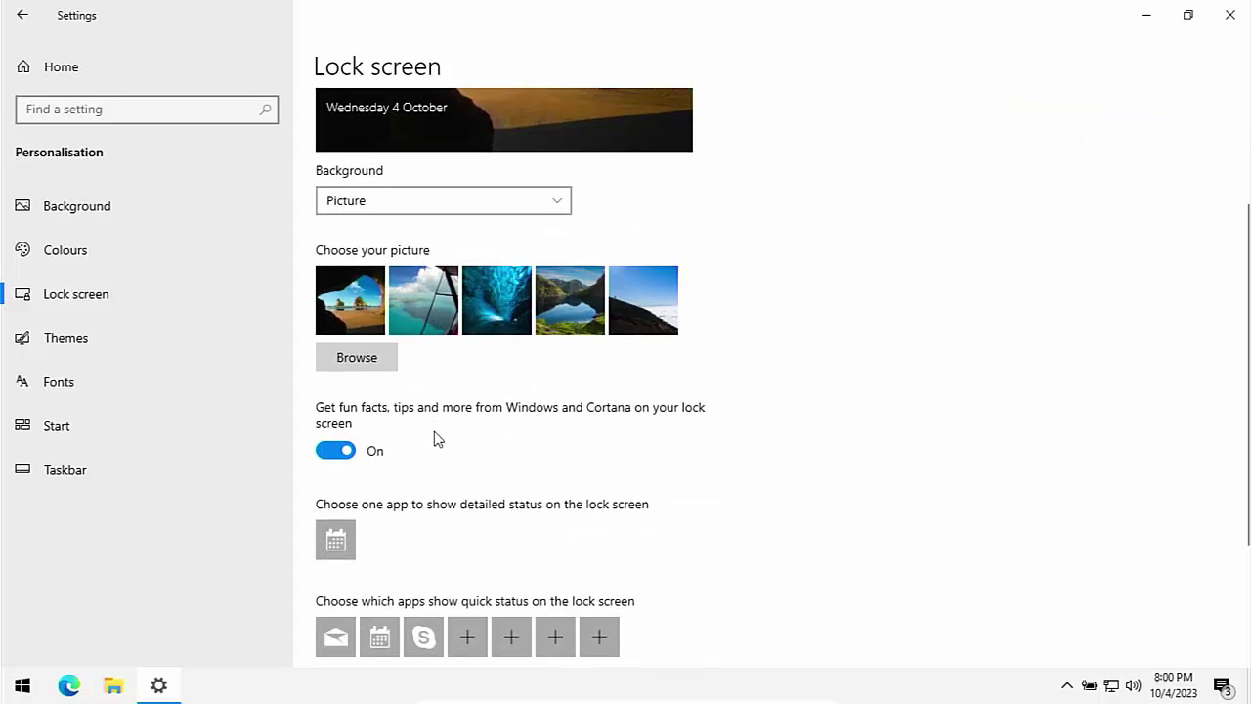
left_click(337, 448)
Set the detailed status and the Mail, Calendar and Skype quick-status slots to None, and hide the sign-in picture.
scroll(452, 454, "down", 1)
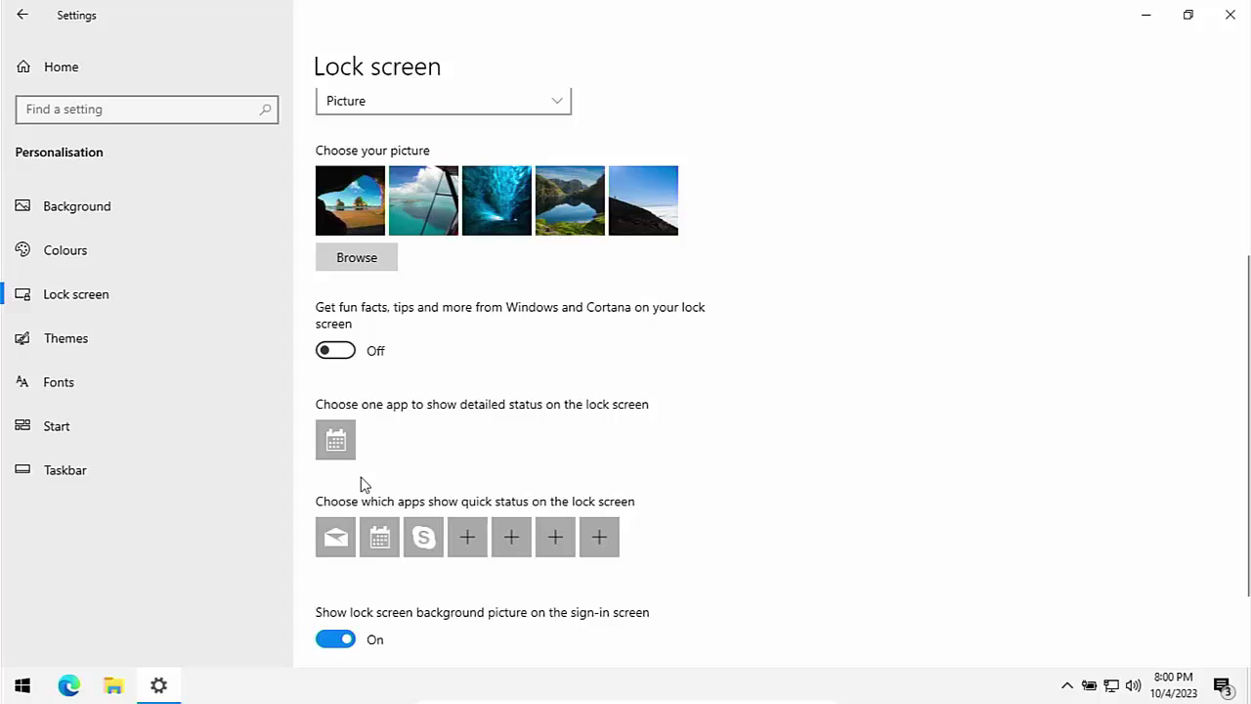
left_click(337, 442)
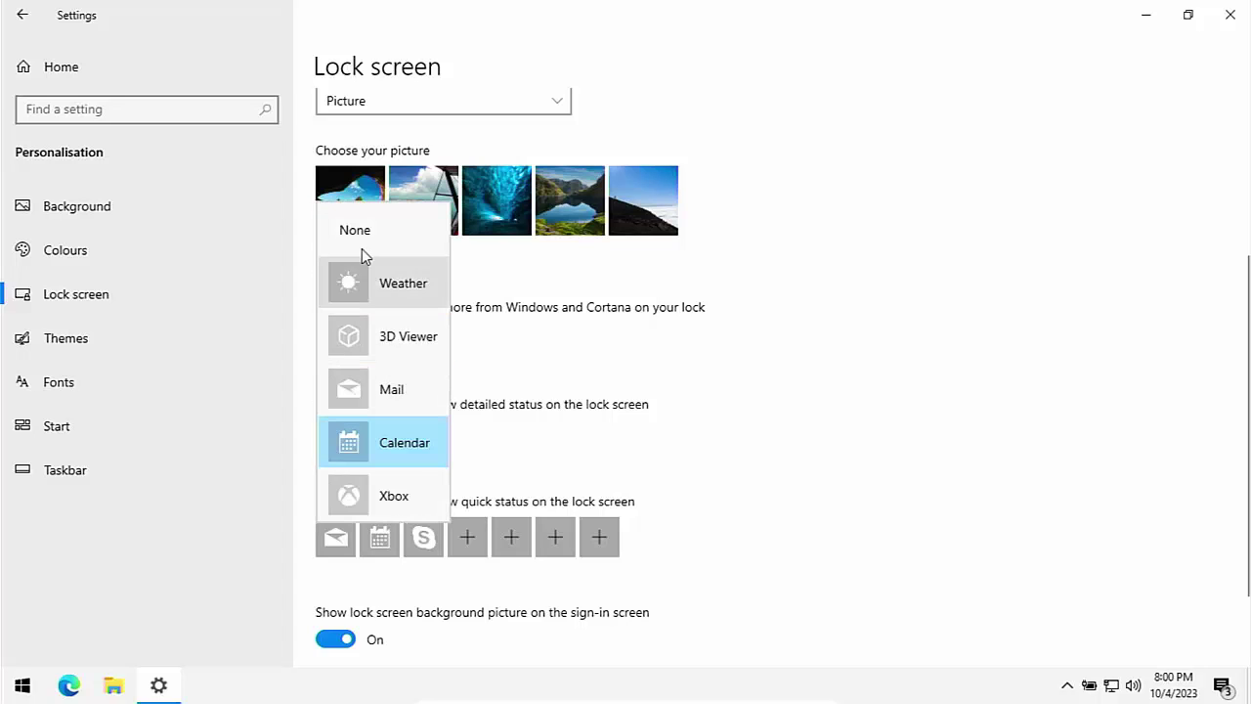
left_click(364, 238)
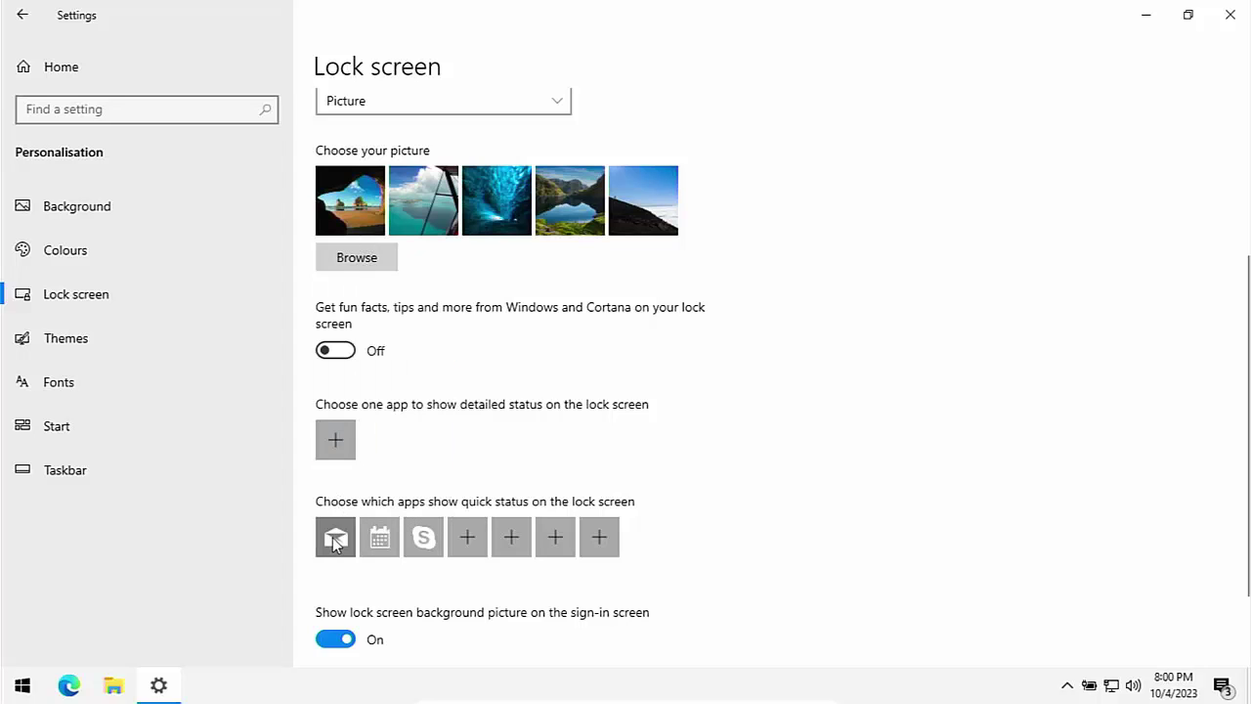
left_click(336, 536)
left_click(375, 223)
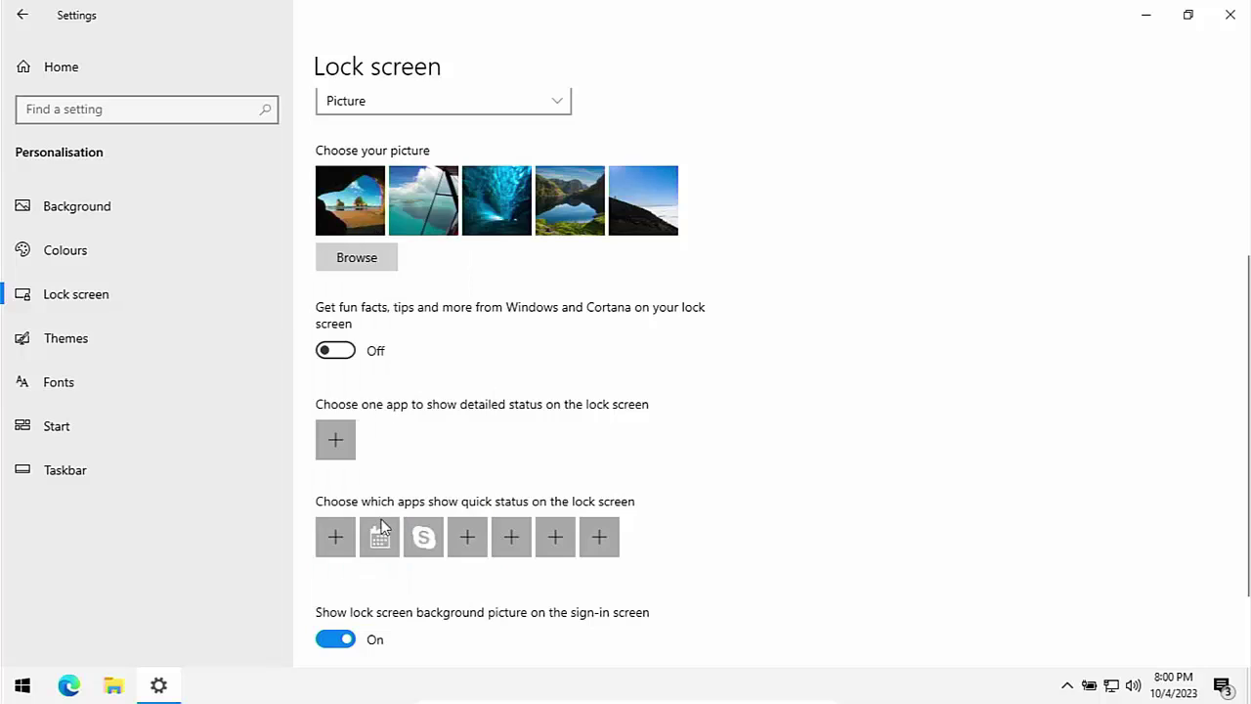
left_click(381, 538)
scroll(413, 241, "up", 1)
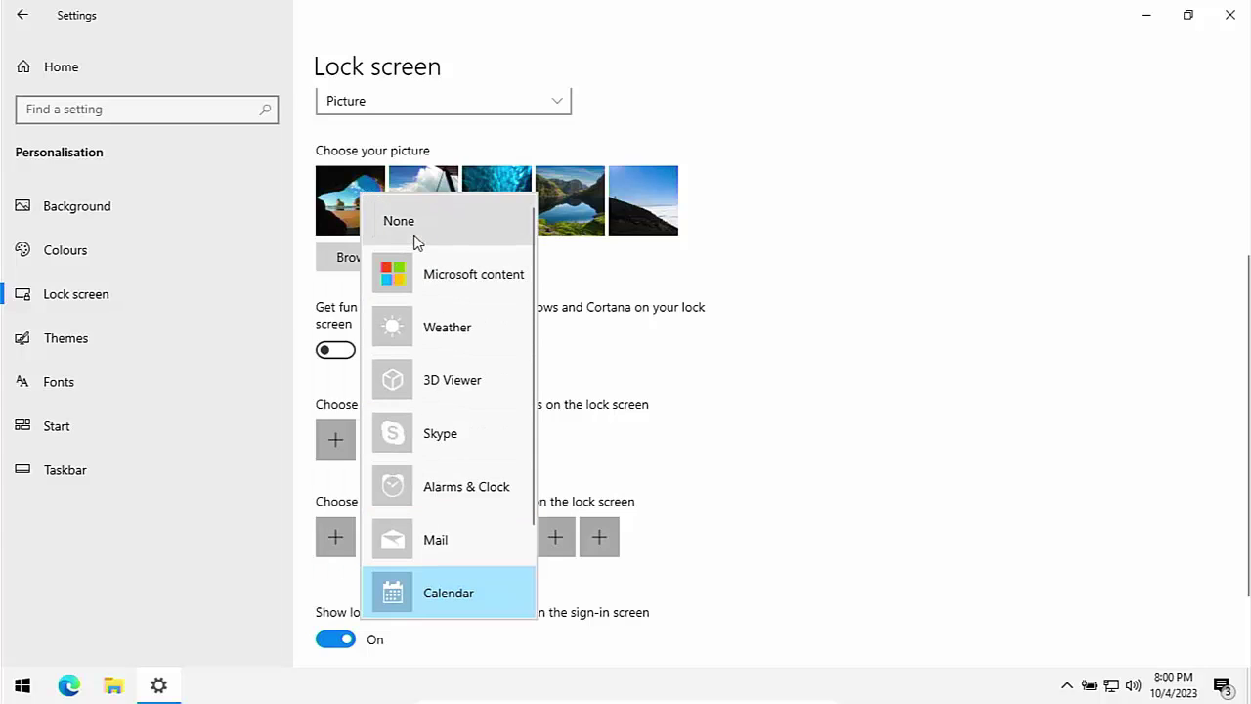
left_click(414, 241)
left_click(420, 537)
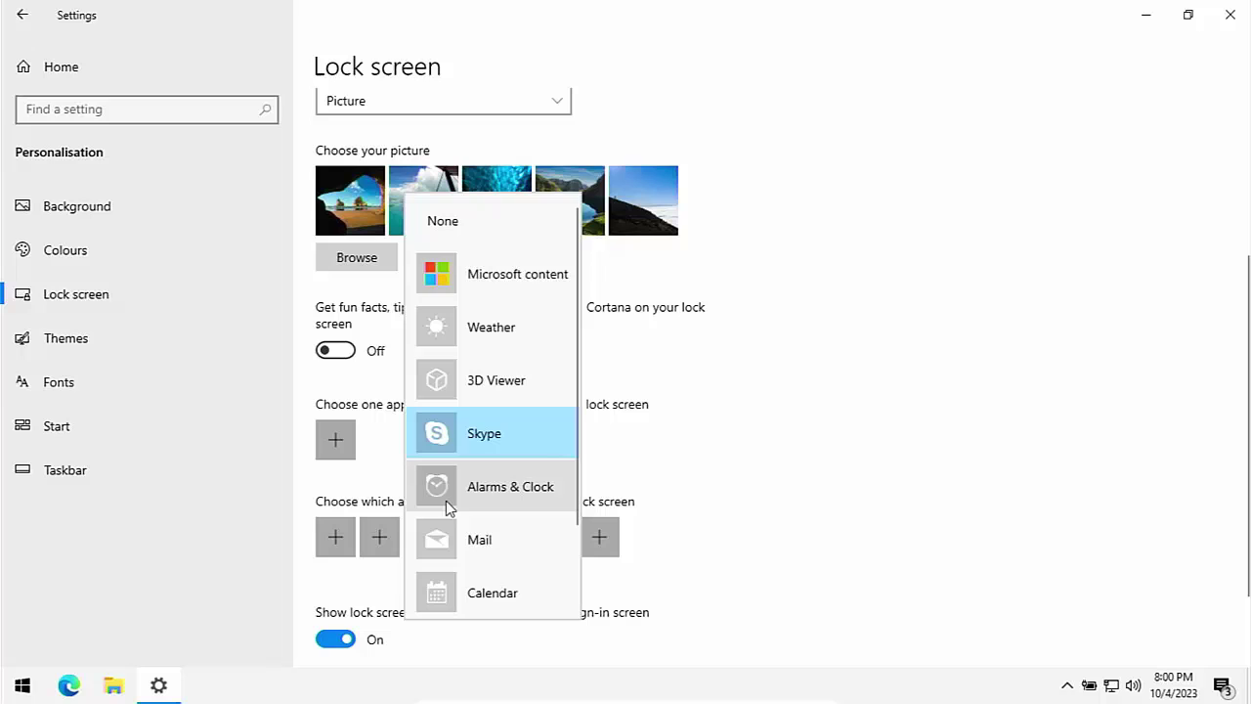
left_click(457, 235)
scroll(436, 479, "down", 1)
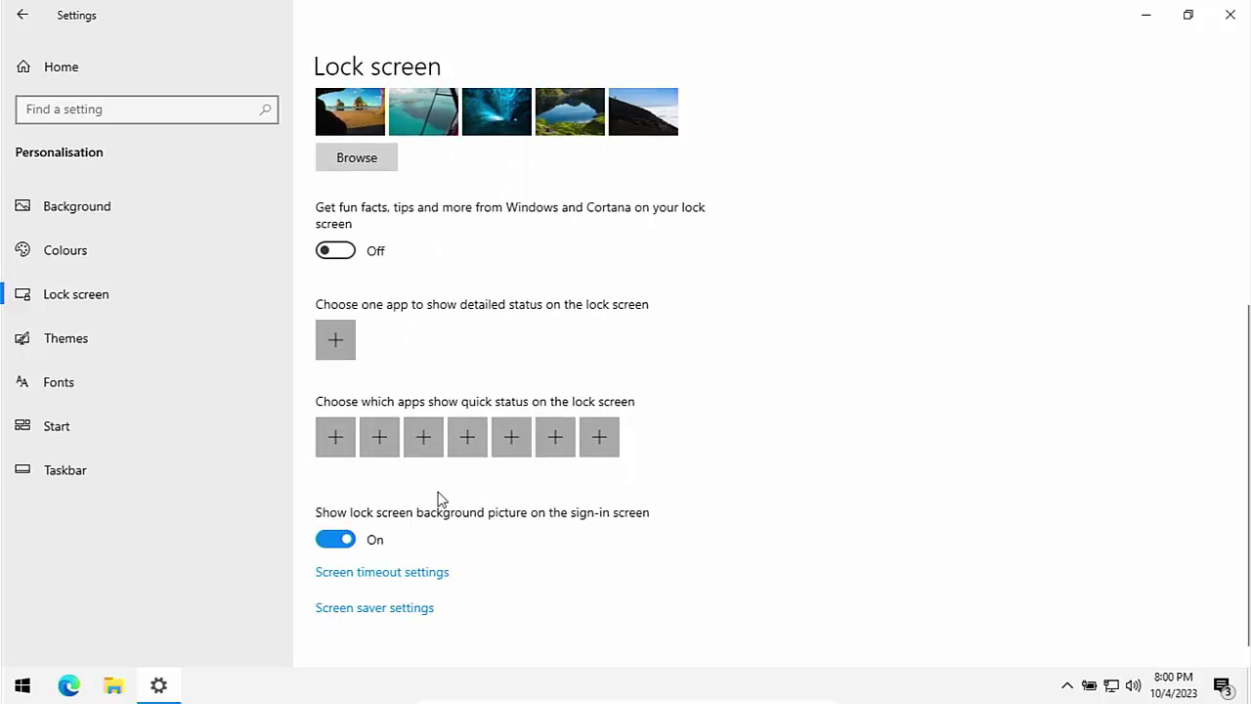
left_click(330, 544)
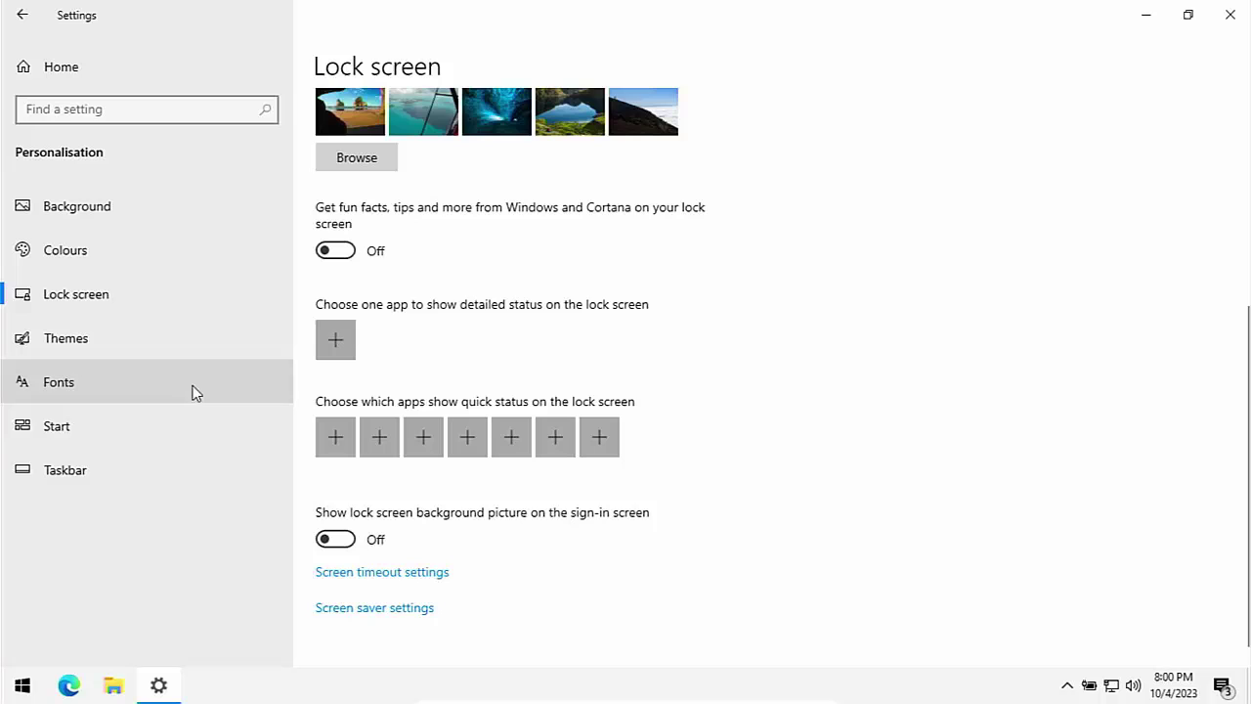
Switch off 'Show suggestions occasionally in Start' and return to the Settings home page.
left_click(75, 425)
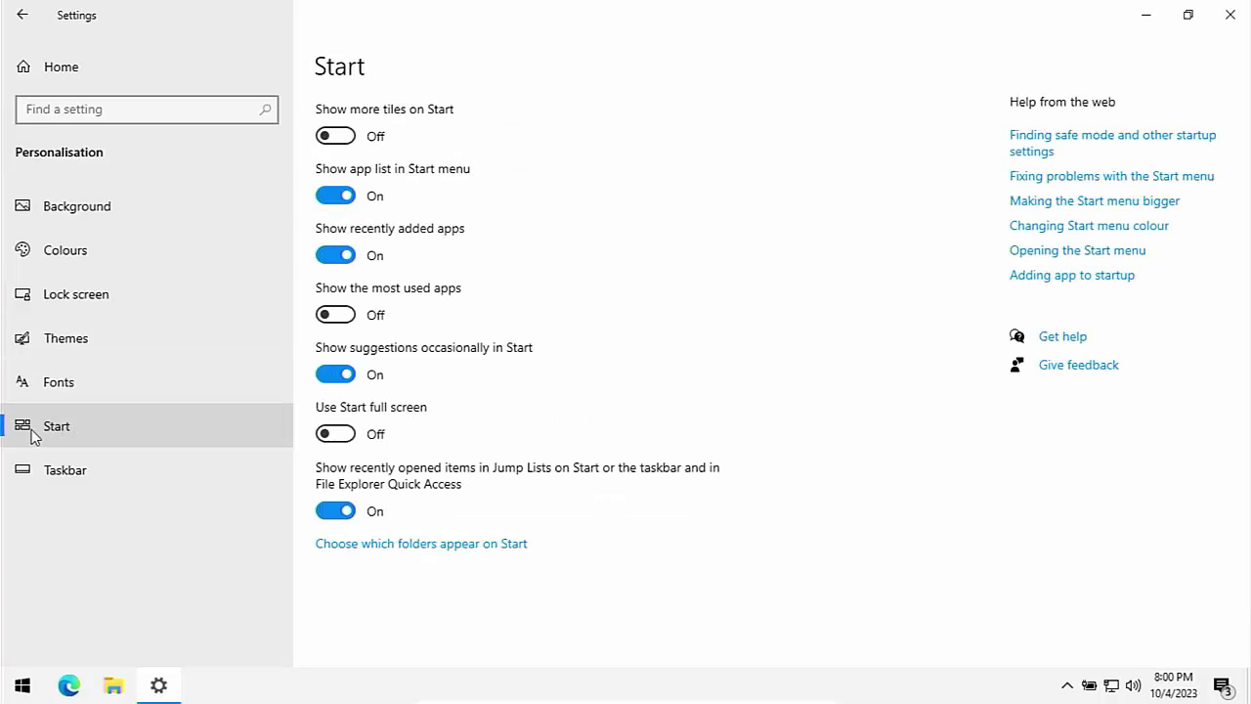
left_click(329, 379)
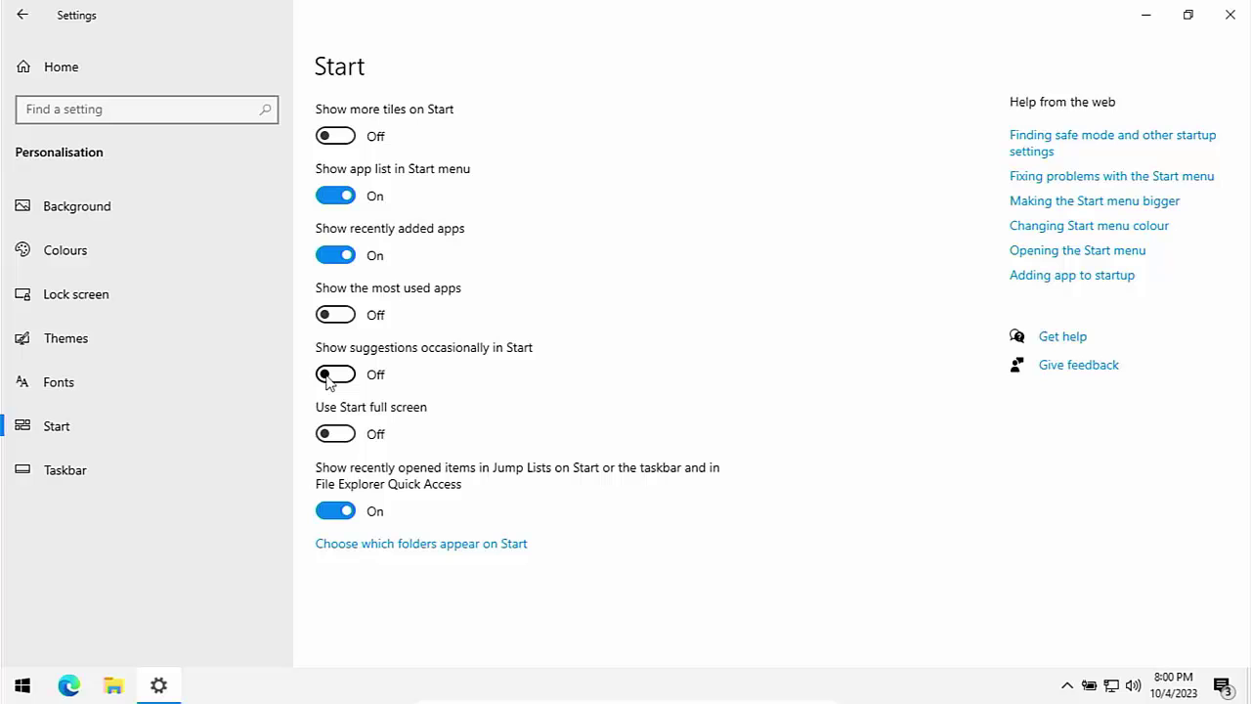
left_click(24, 31)
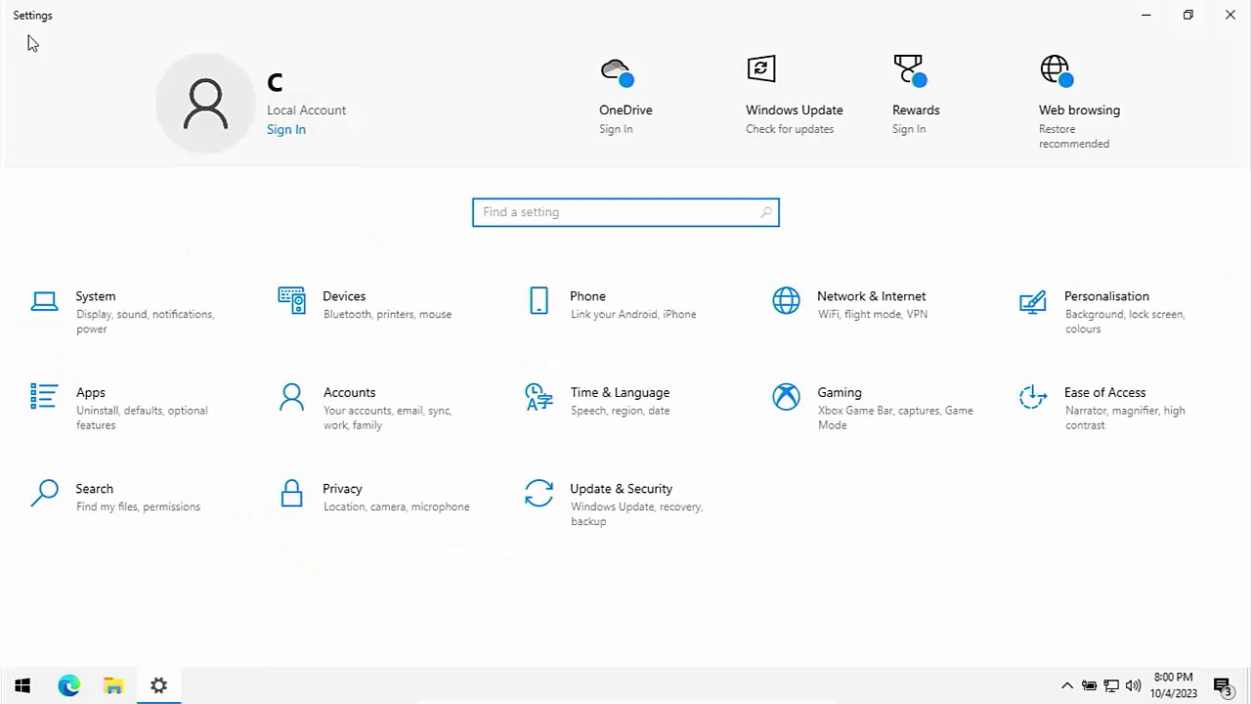
In Notifications & actions, turn off lock-screen notifications, reminders/VoIP calls, welcome experience and tips.
left_click(125, 332)
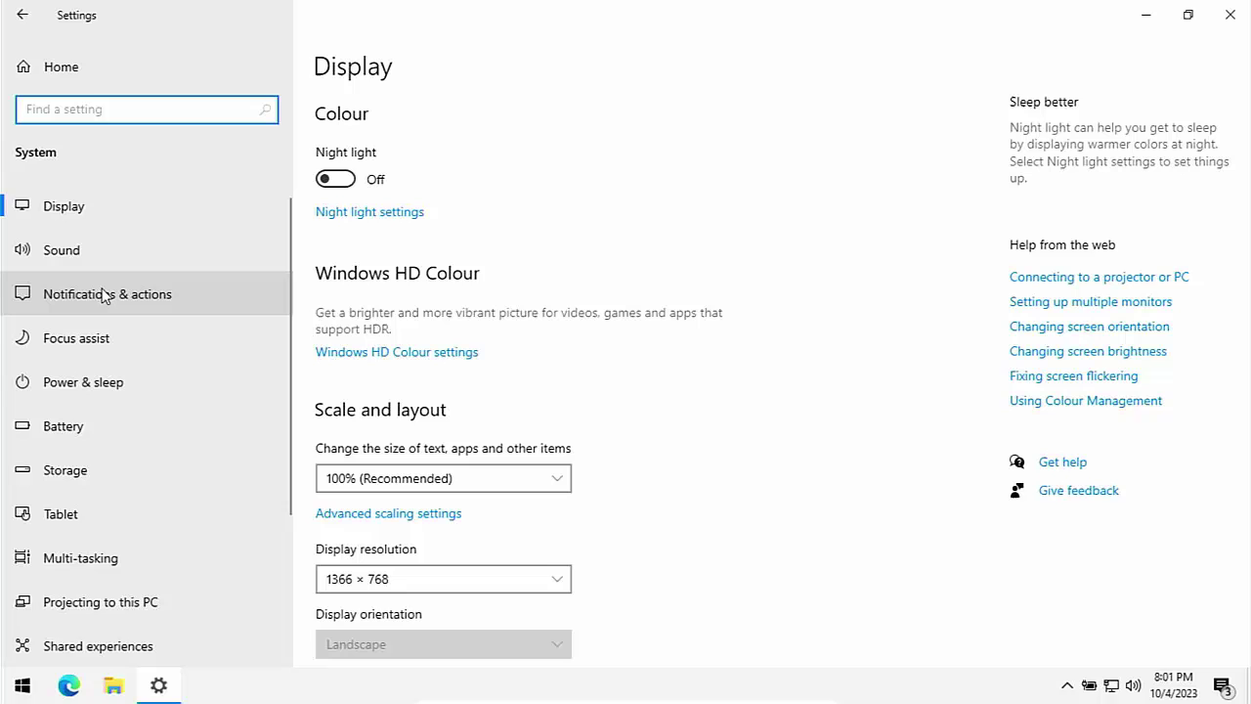
left_click(87, 292)
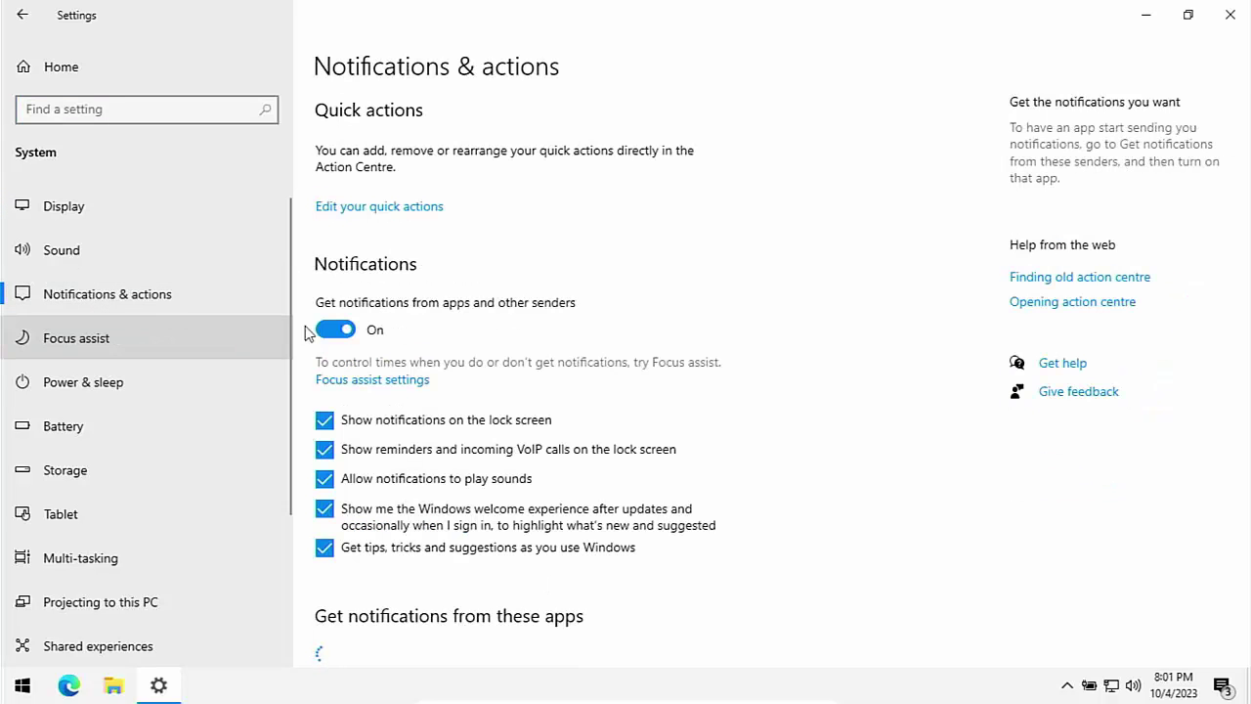
left_click(325, 421)
left_click(325, 449)
left_click(324, 509)
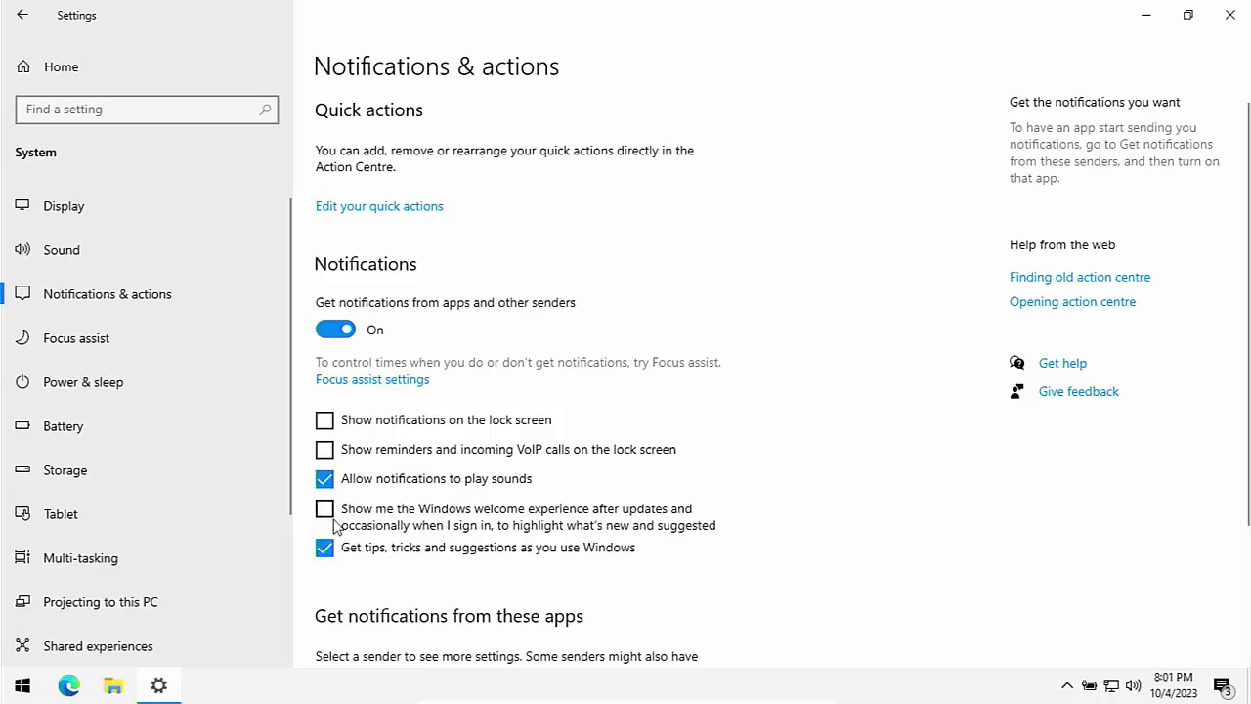
left_click(324, 548)
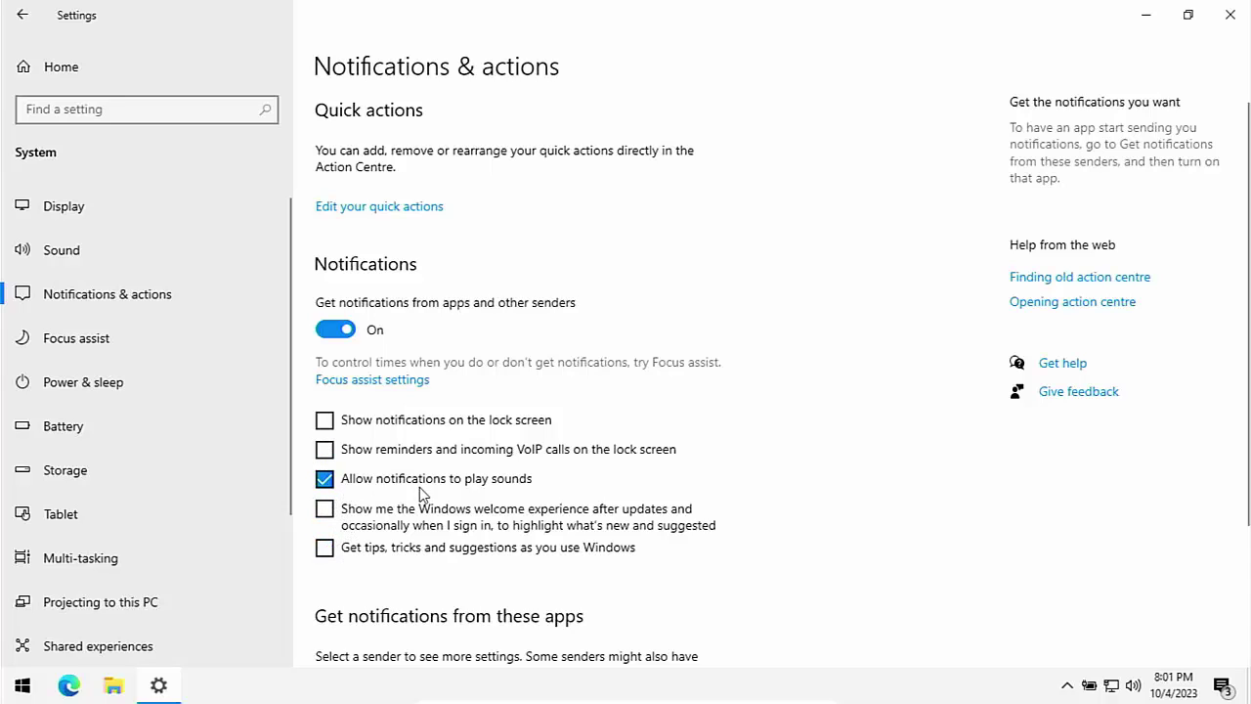
Leave Settings app notifications on after toggling them, then return to Settings home.
scroll(595, 448, "down", 3)
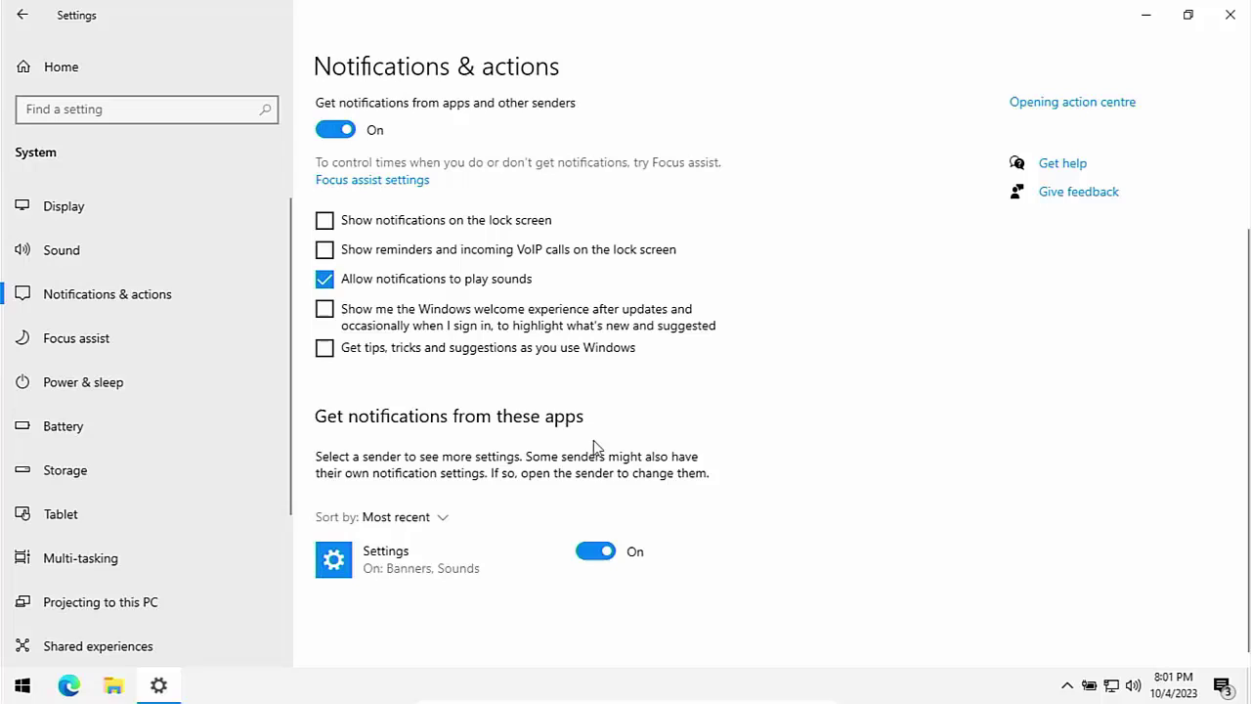
left_click(612, 553)
left_click(600, 553)
left_click(607, 553)
left_click(606, 553)
left_click(604, 552)
left_click(23, 15)
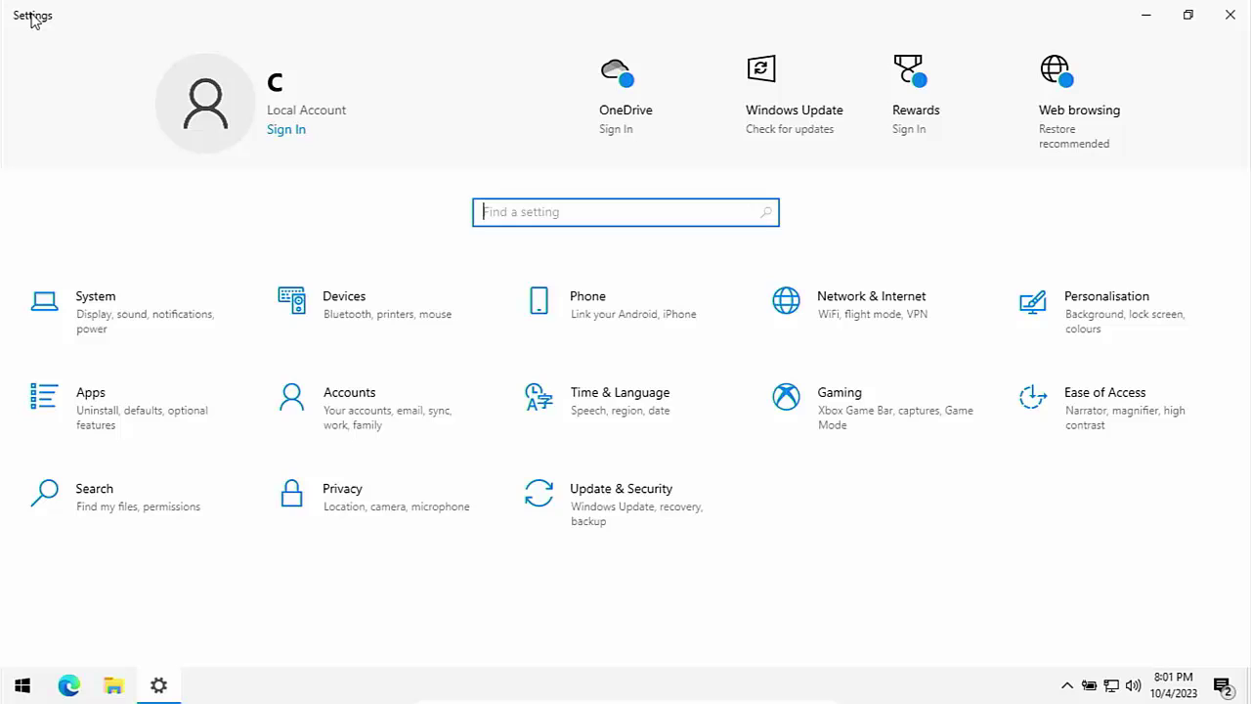
Uninstall 3D Viewer from Apps & features, leaving 39 apps listed.
left_click(110, 410)
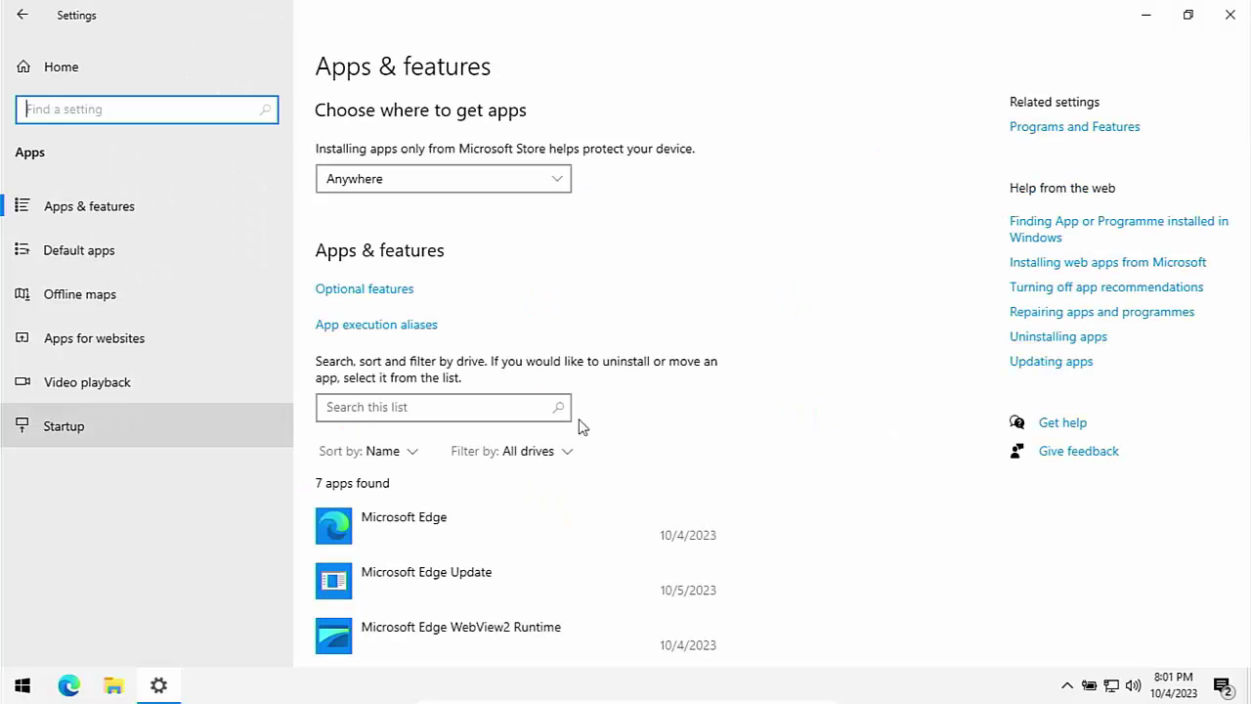
scroll(671, 411, "down", 2)
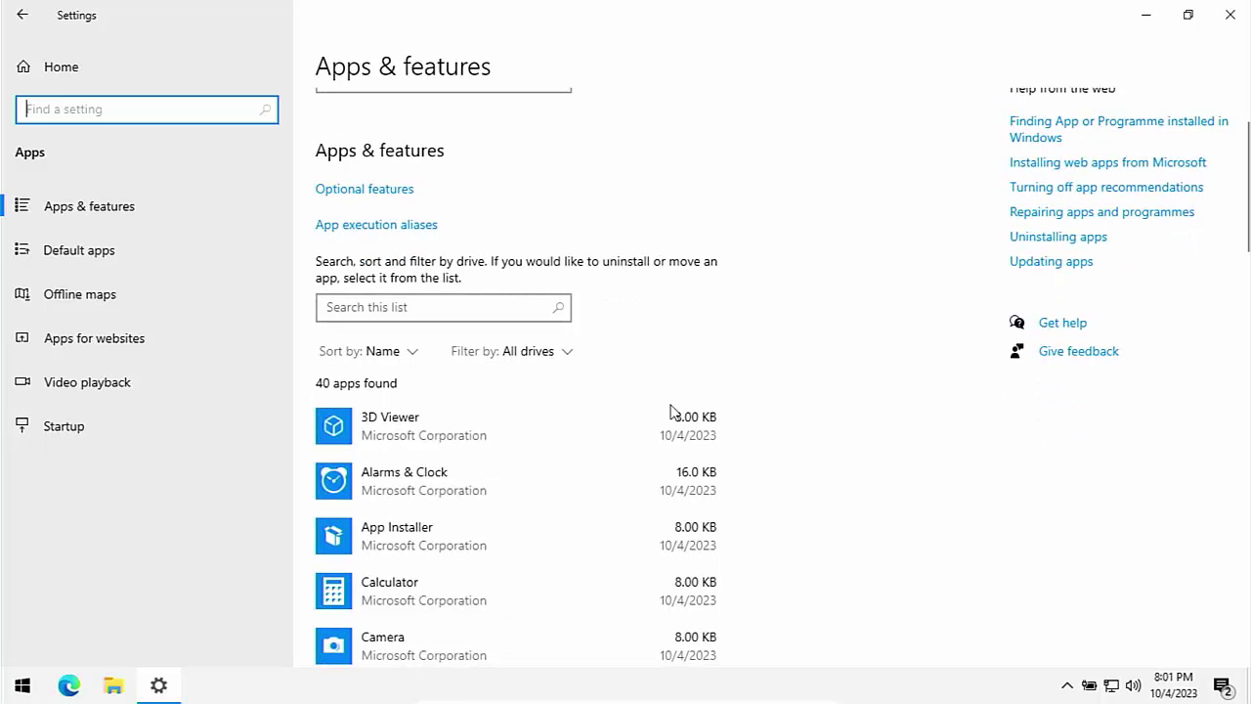
scroll(670, 410, "down", 4)
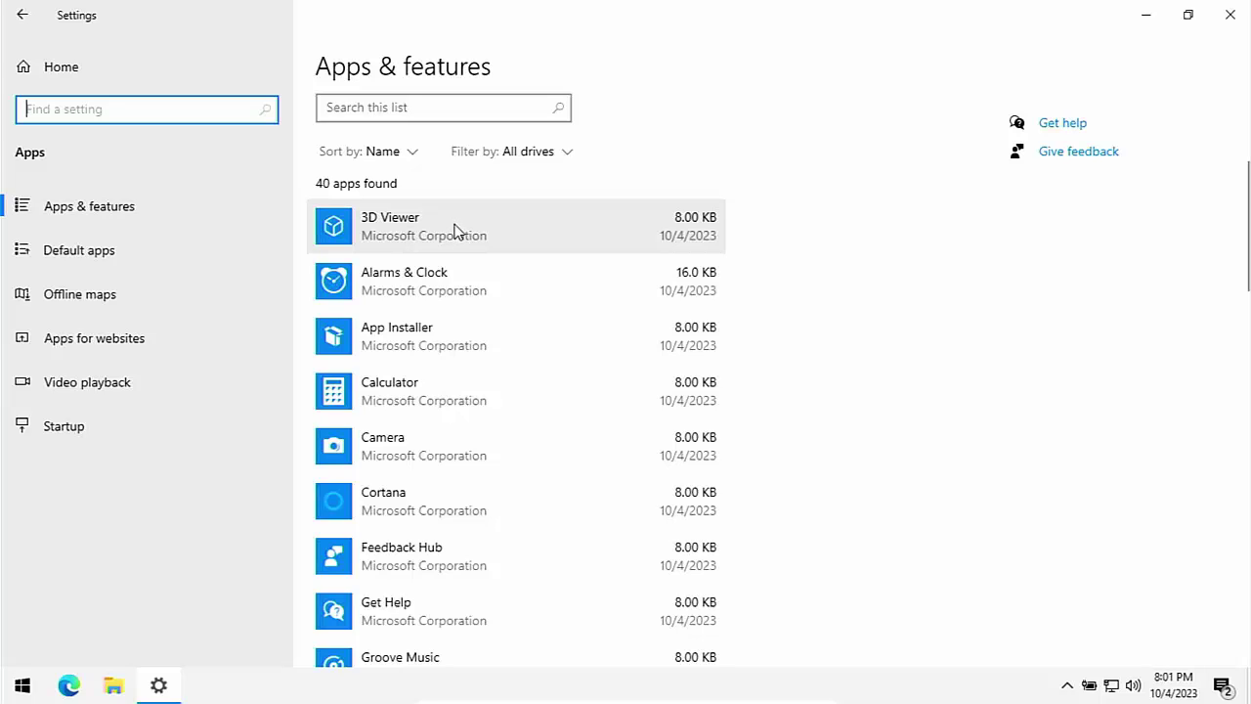
left_click(454, 230)
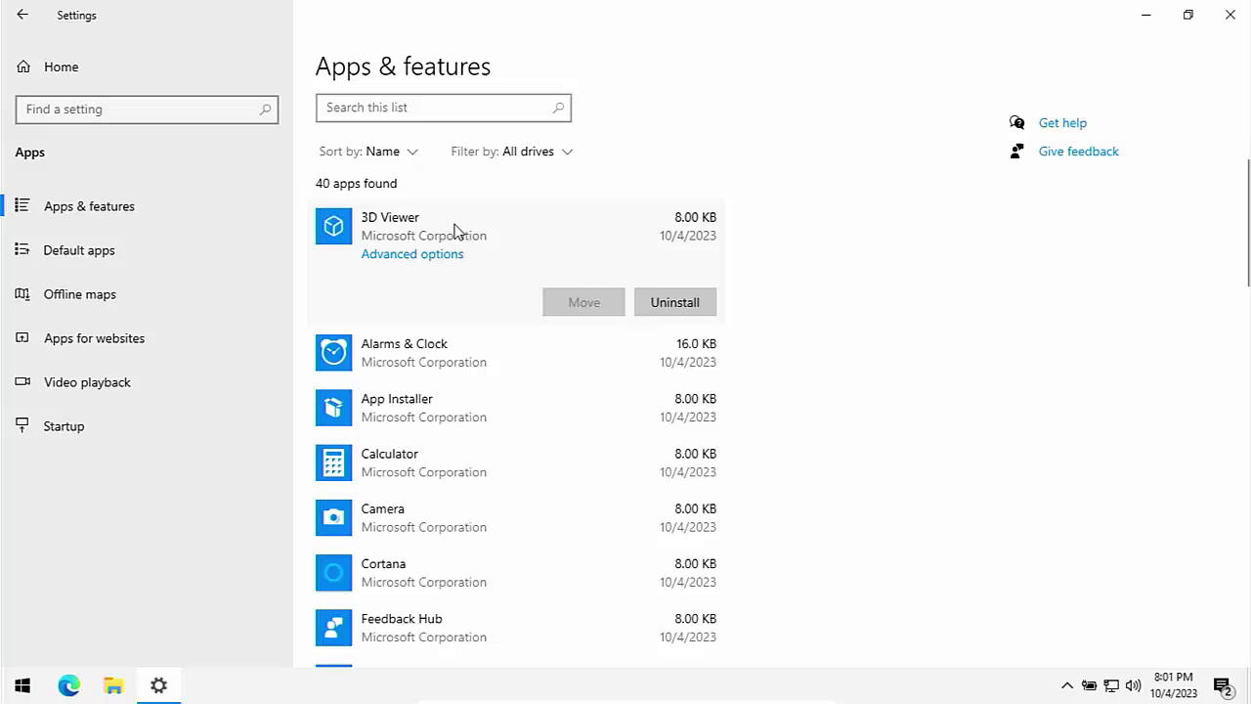
left_click(659, 309)
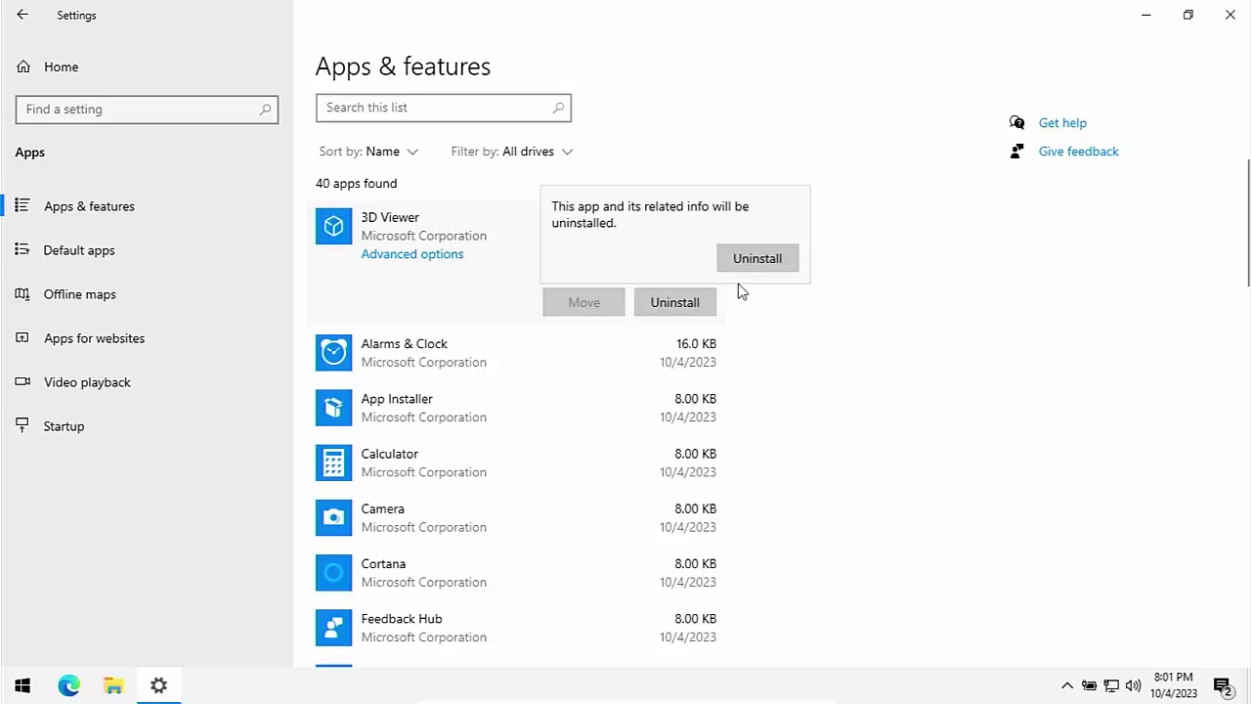
left_click(754, 262)
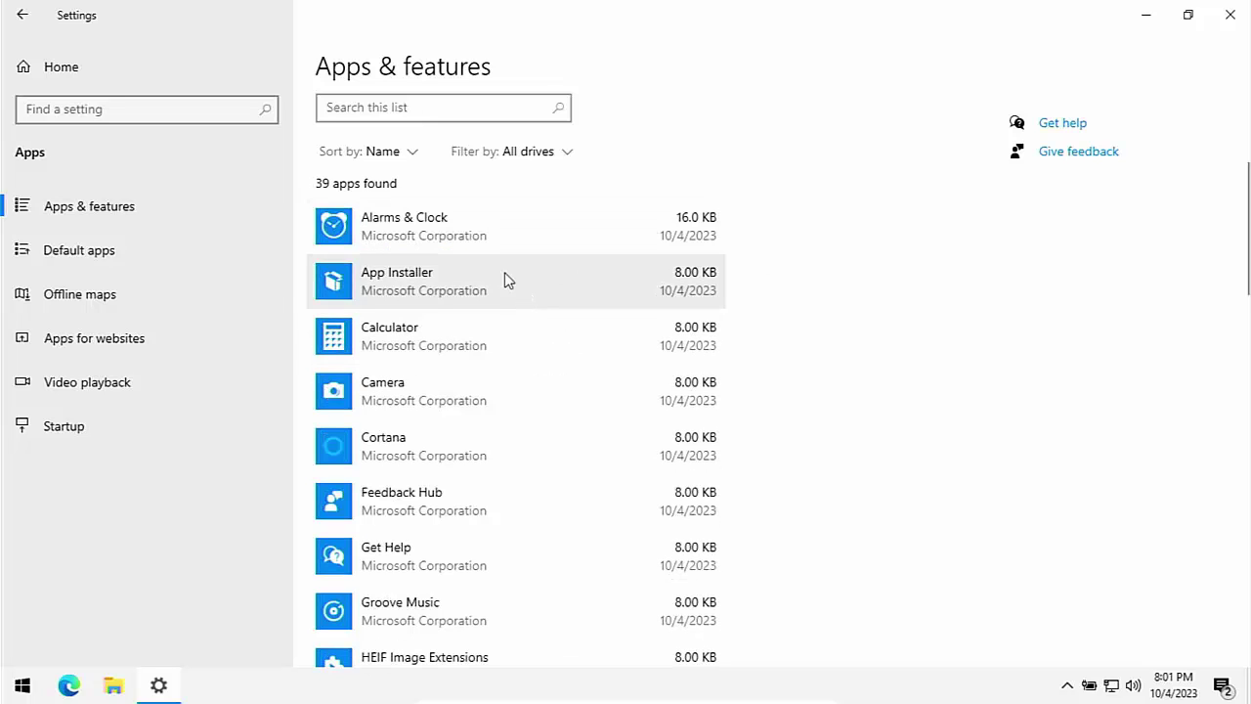
Switch Cortana's Background apps permission to Off in its advanced options.
left_click(453, 440)
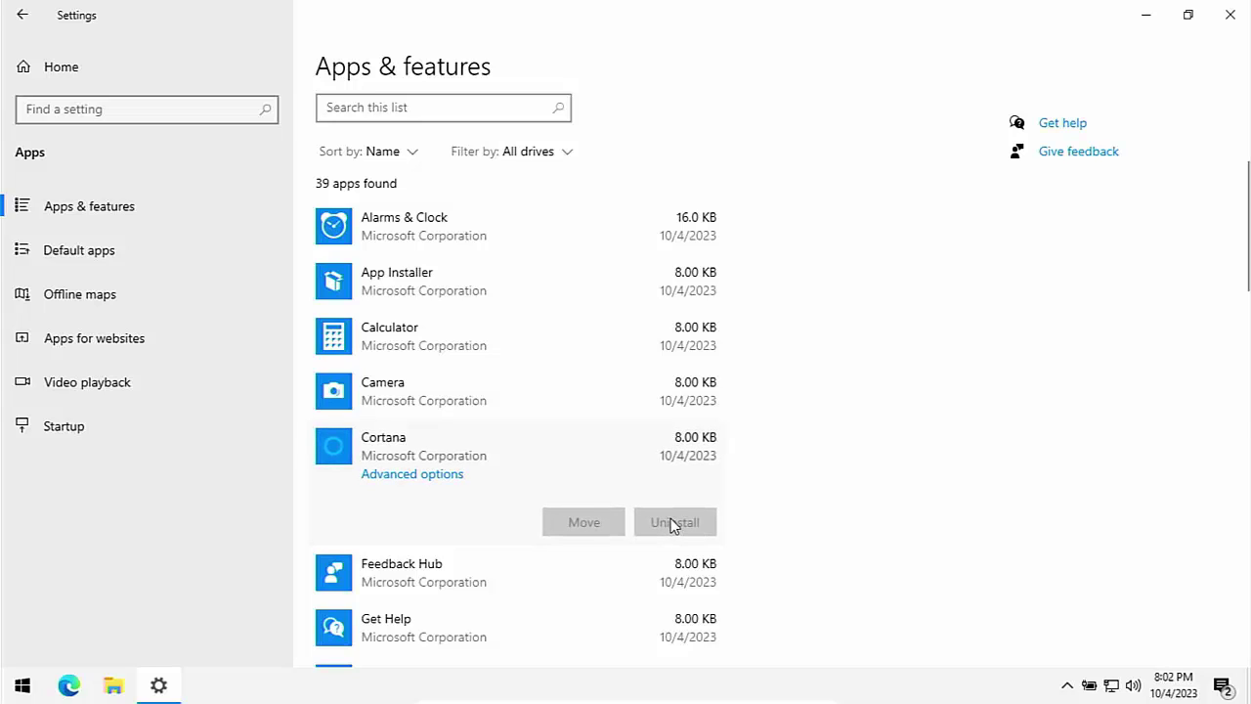
left_click(425, 479)
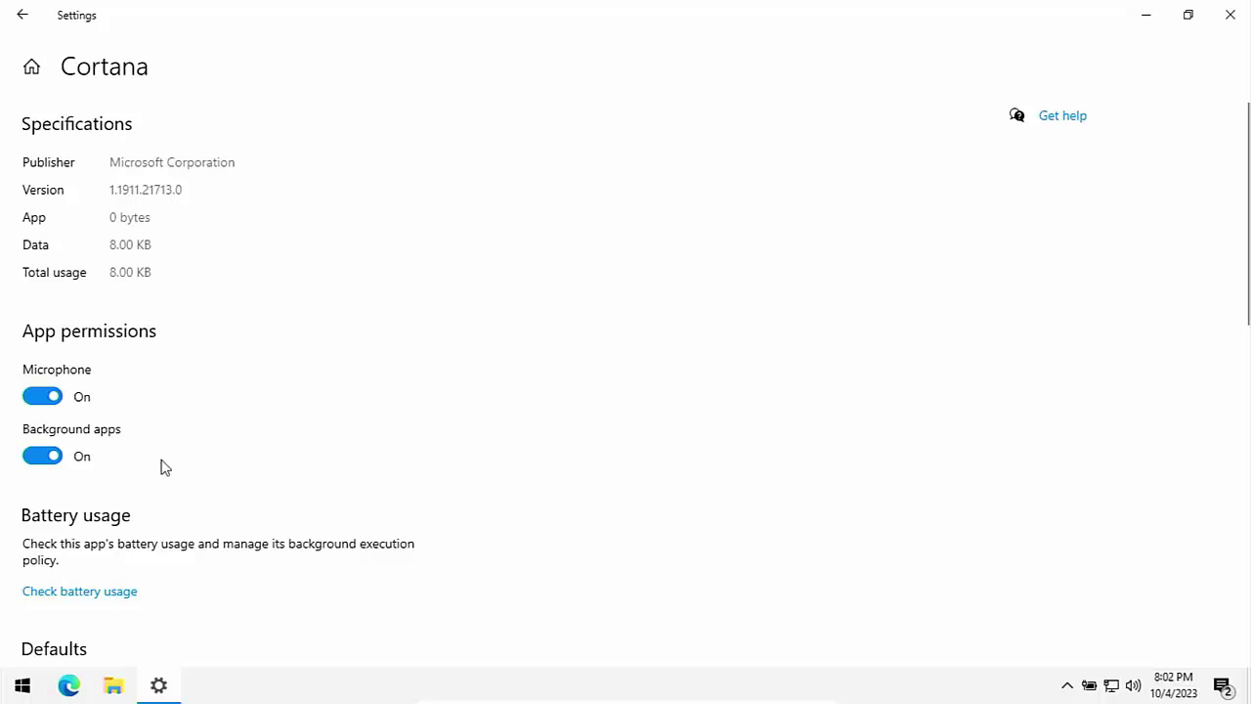
left_click(27, 458)
scroll(277, 484, "down", 2)
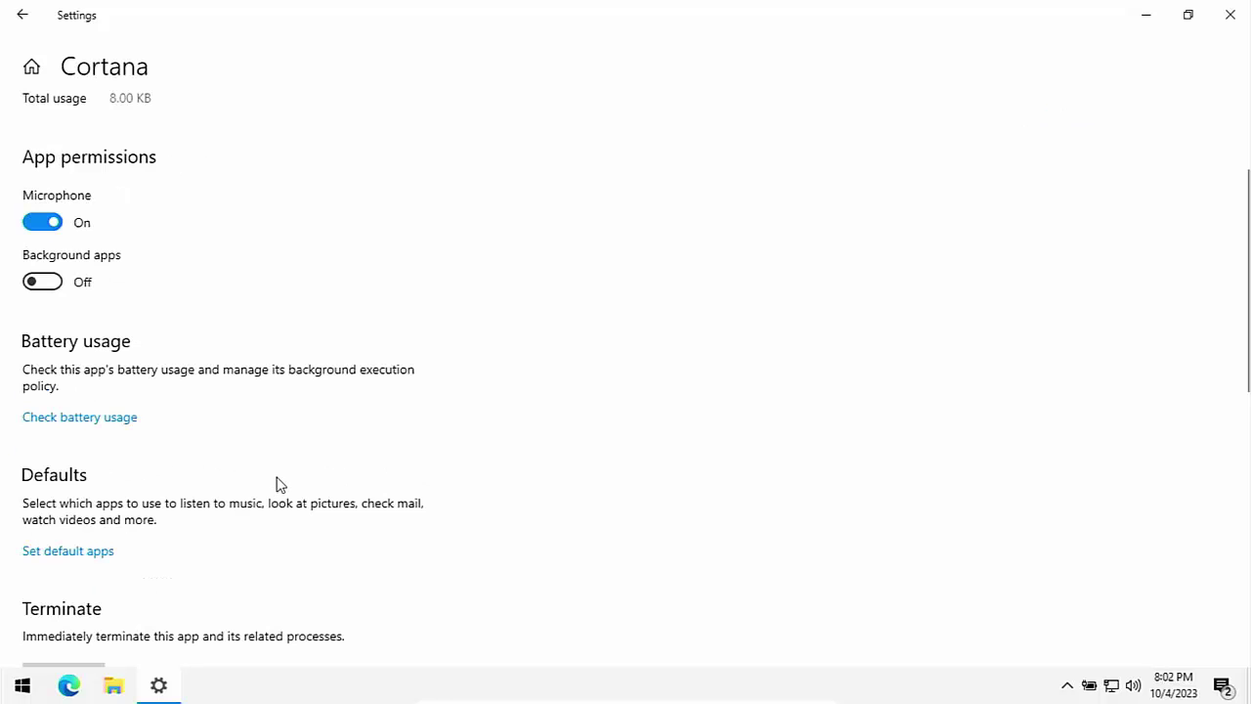
scroll(280, 484, "down", 7)
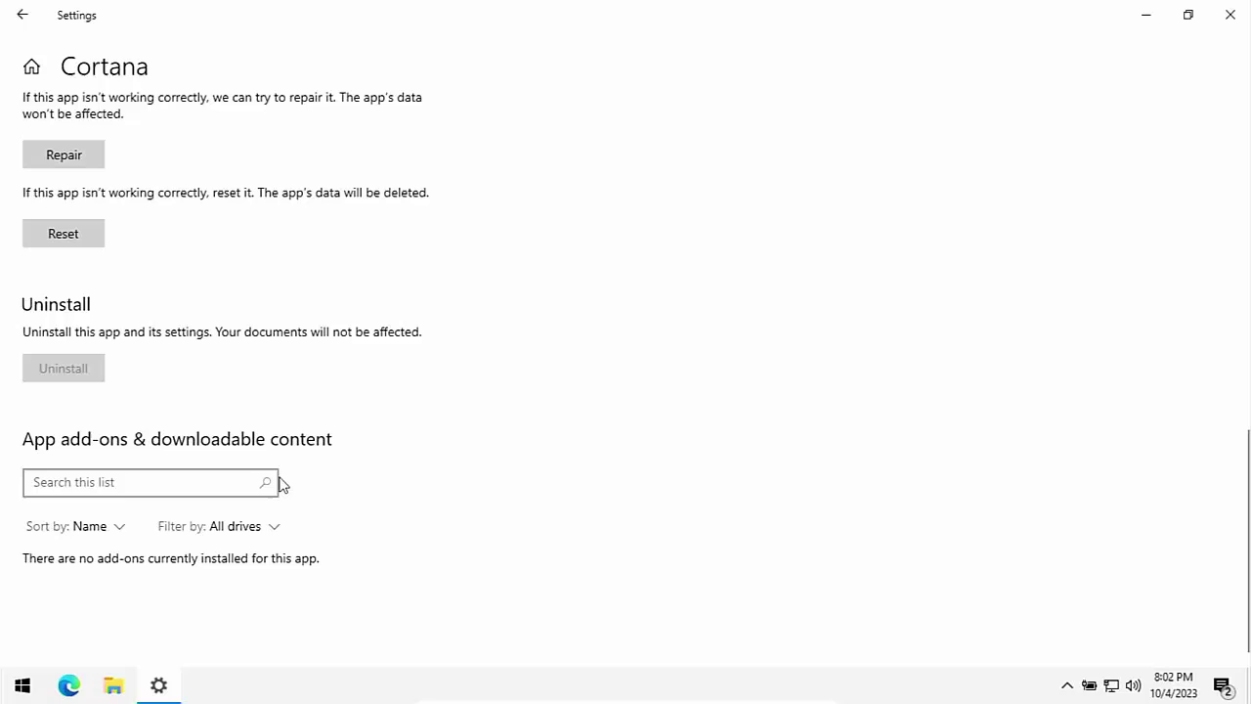
scroll(281, 484, "up", 10)
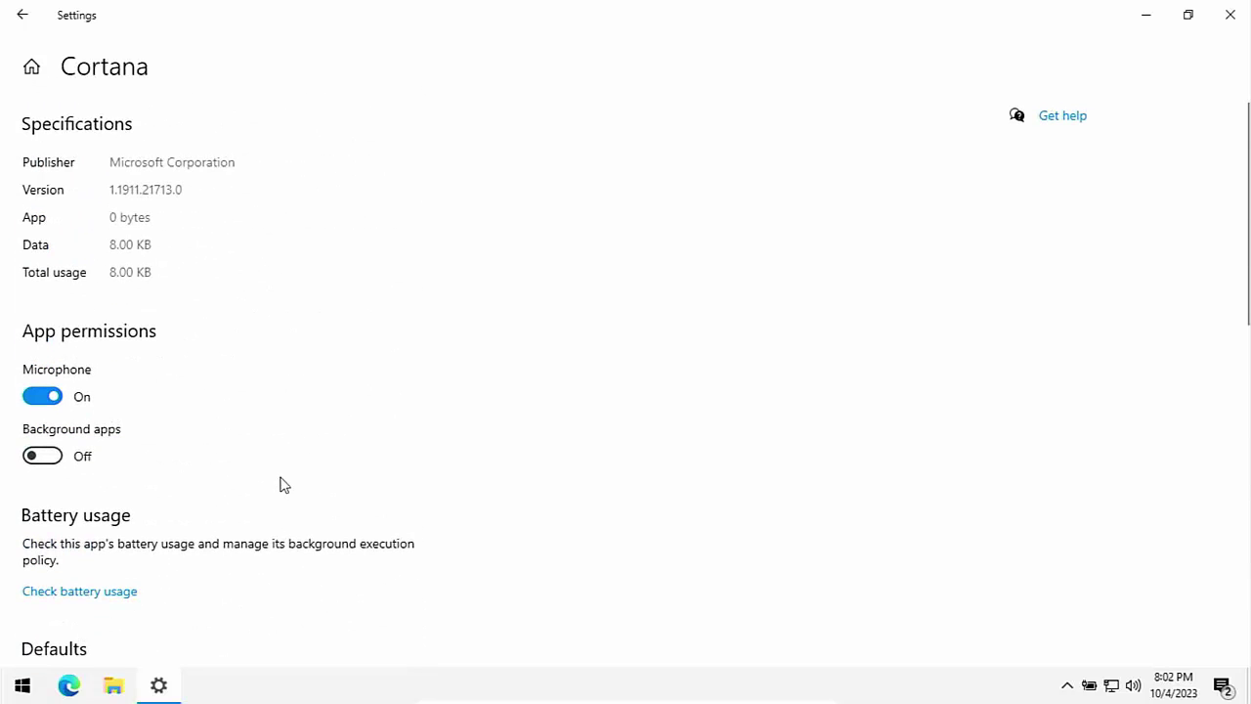
scroll(281, 484, "down", 5)
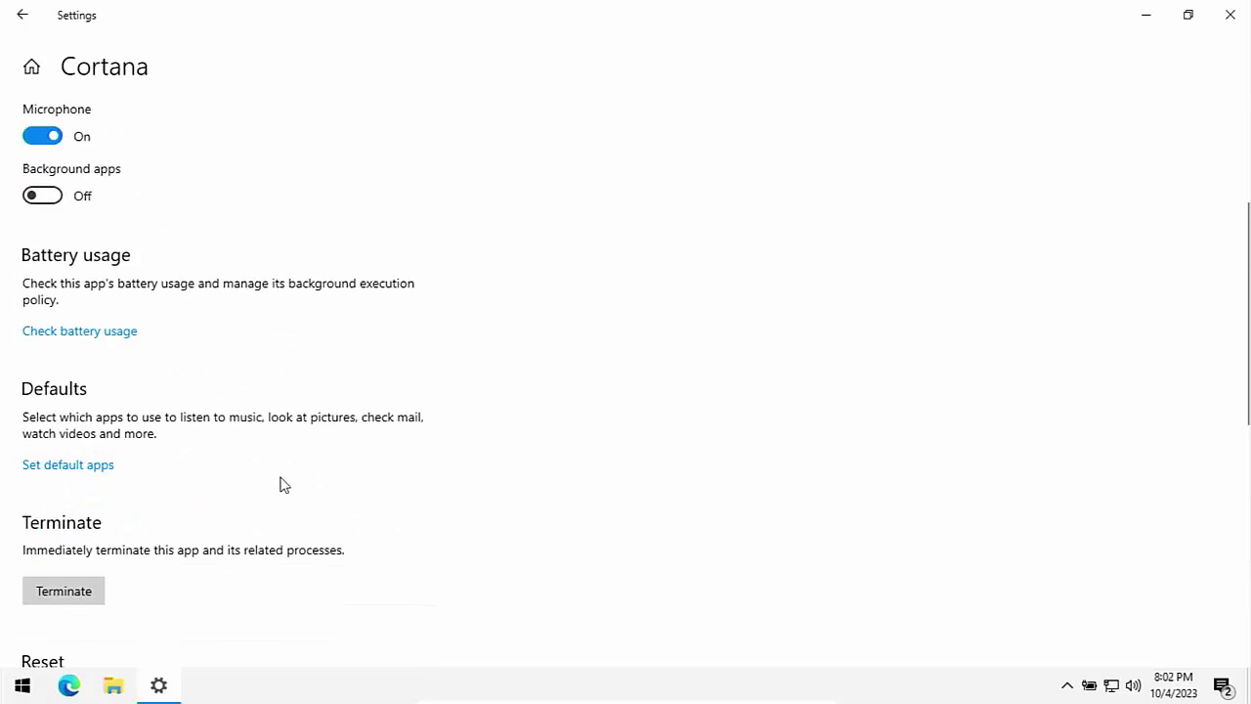
scroll(280, 484, "up", 5)
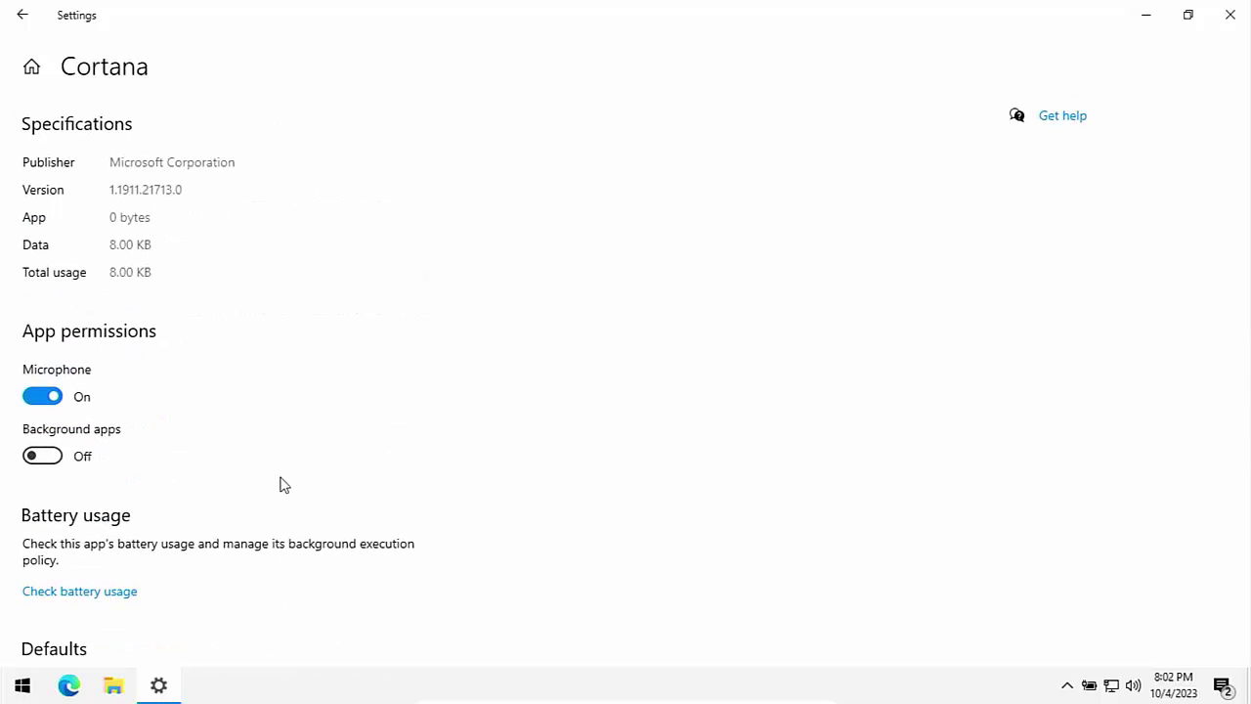
Back in the app list, turn off the Camera app's Background apps permission in its advanced options.
left_click(19, 16)
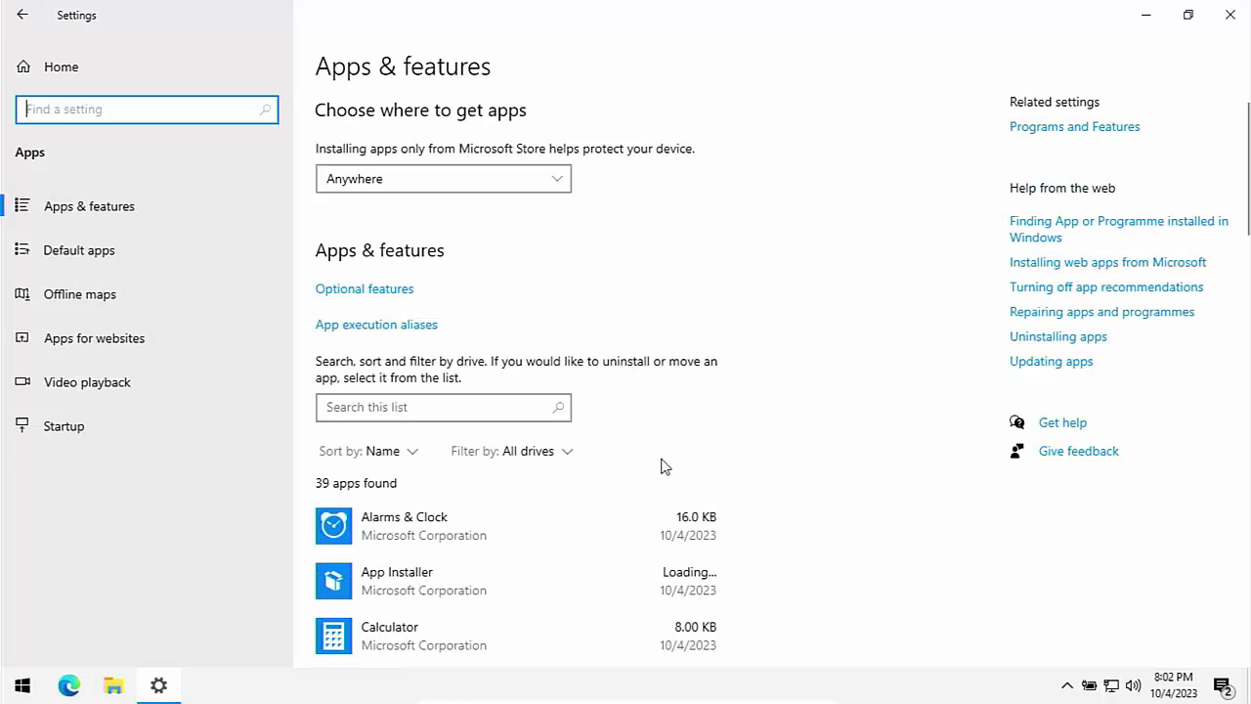
scroll(660, 466, "down", 3)
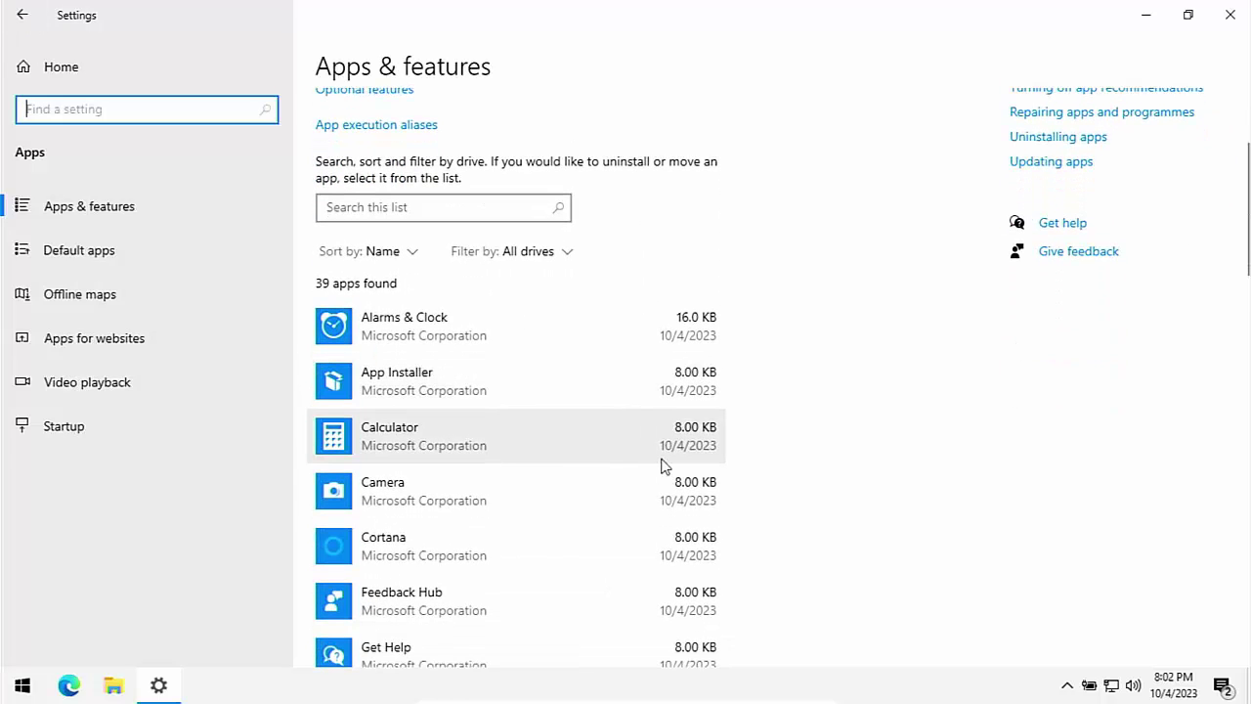
left_click(531, 321)
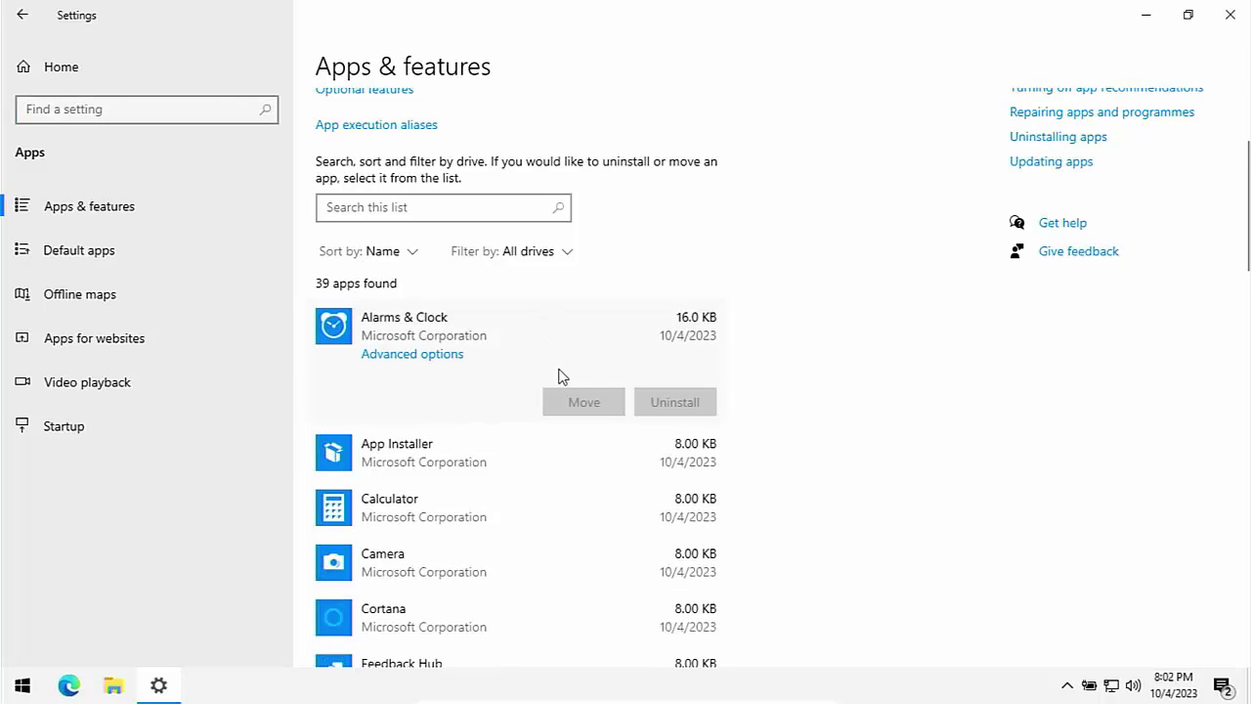
left_click(560, 455)
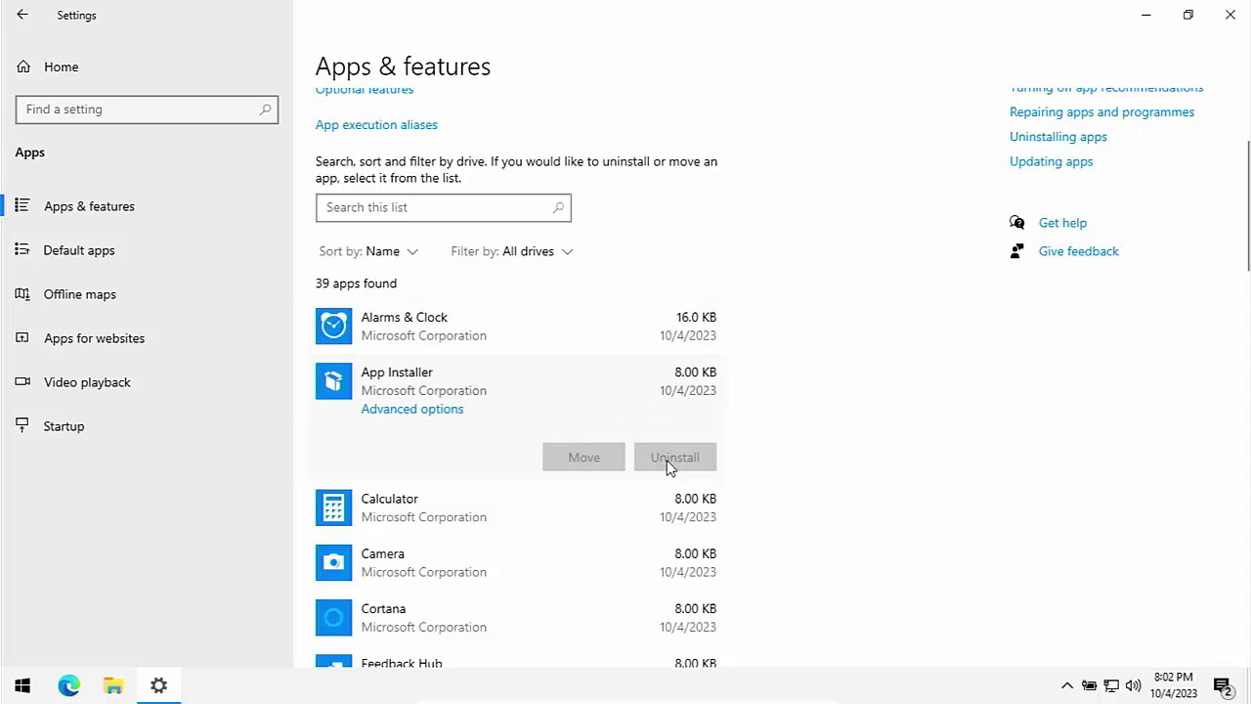
left_click(564, 502)
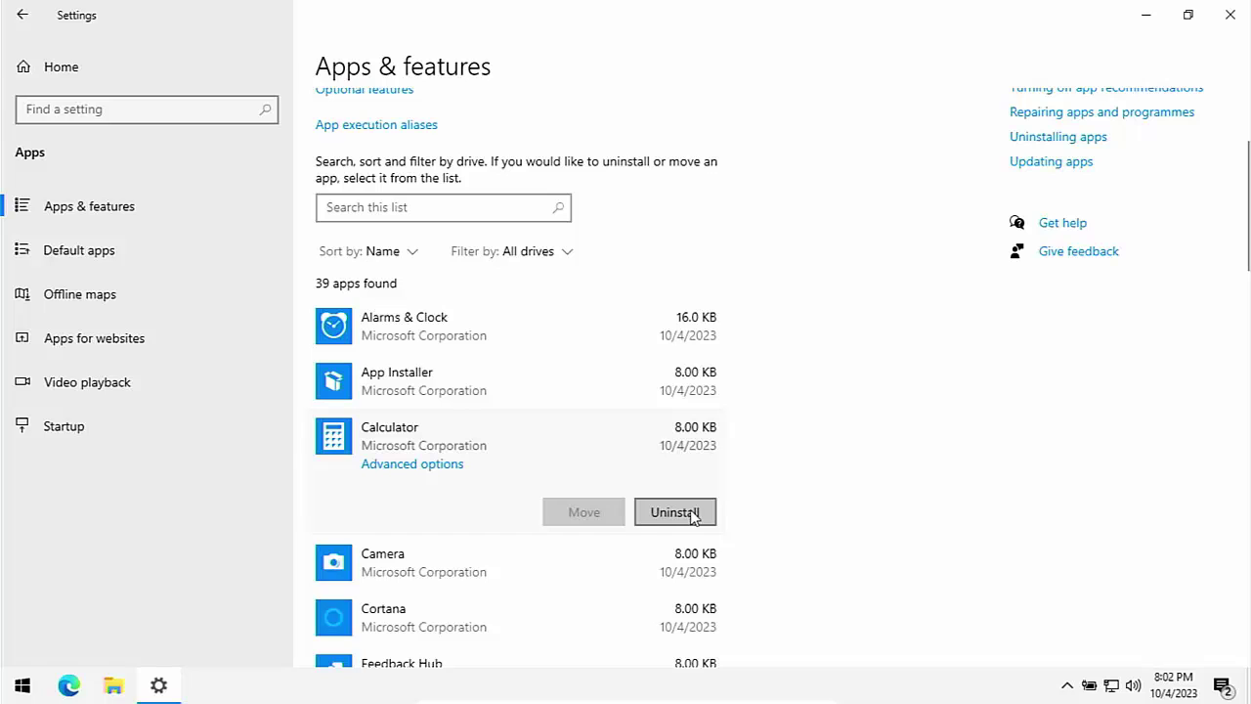
left_click(553, 556)
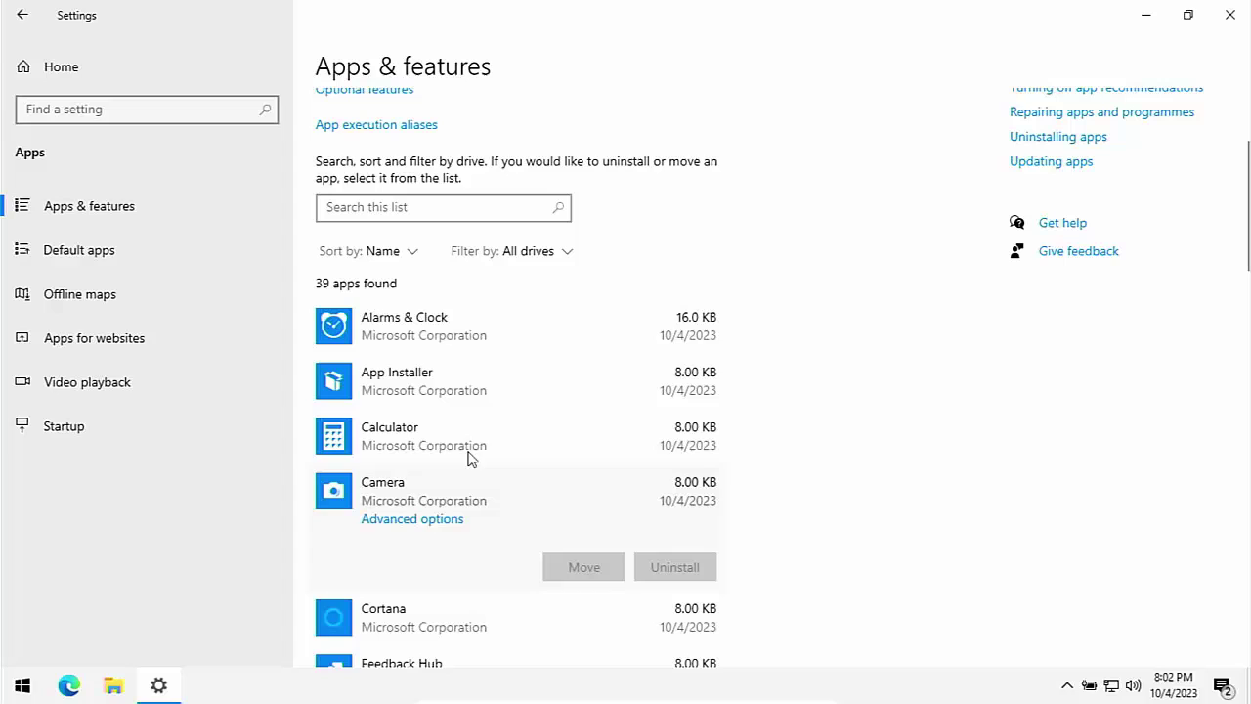
left_click(410, 519)
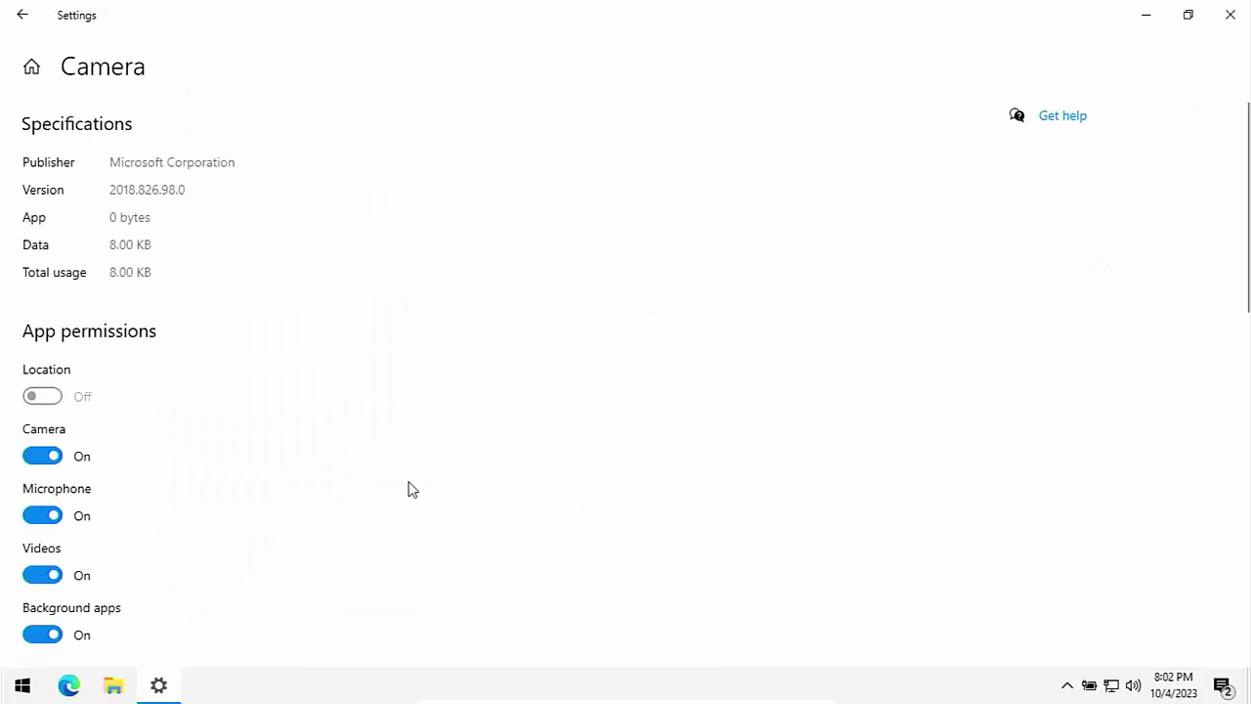
scroll(224, 488, "down", 2)
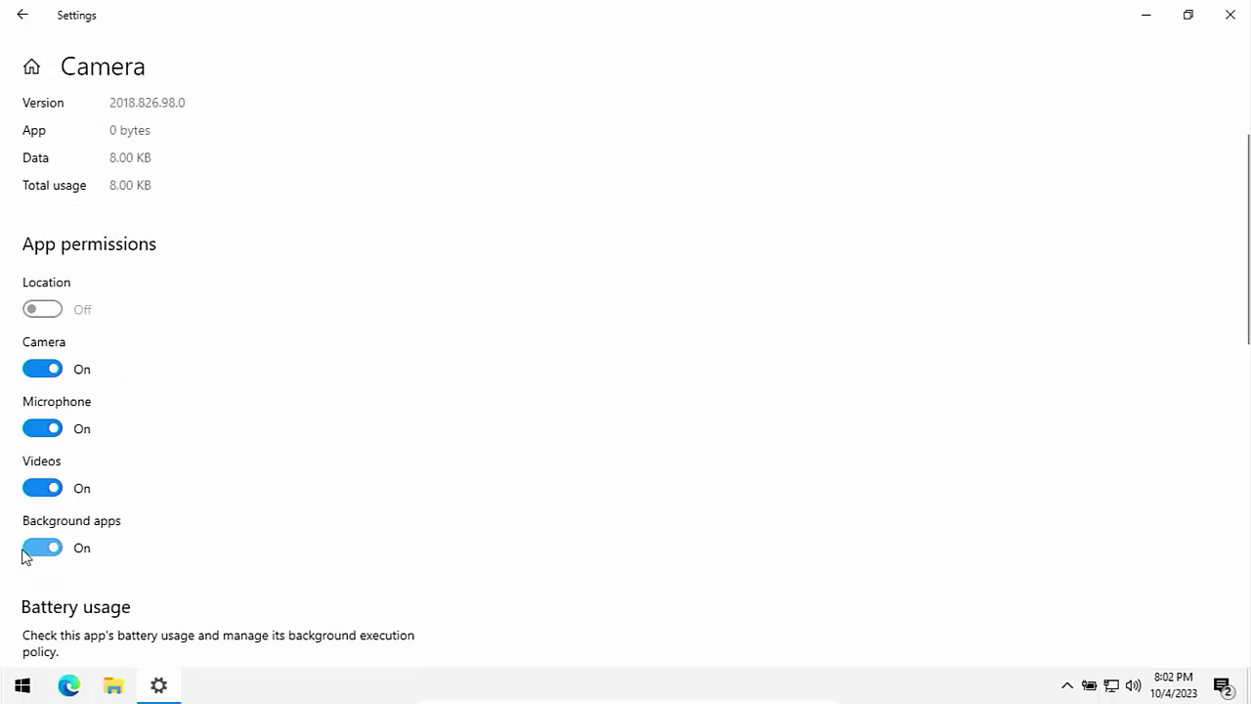
left_click(39, 548)
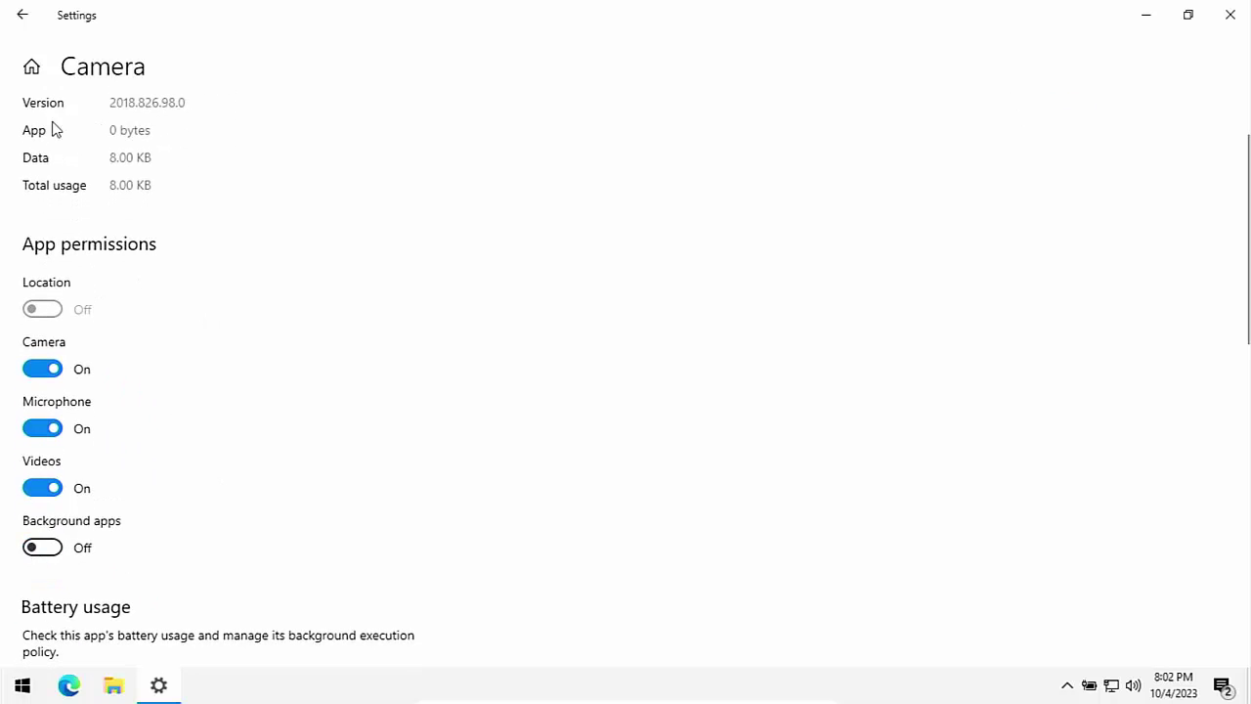
Uninstall Feedback Hub from the installed apps list.
left_click(23, 14)
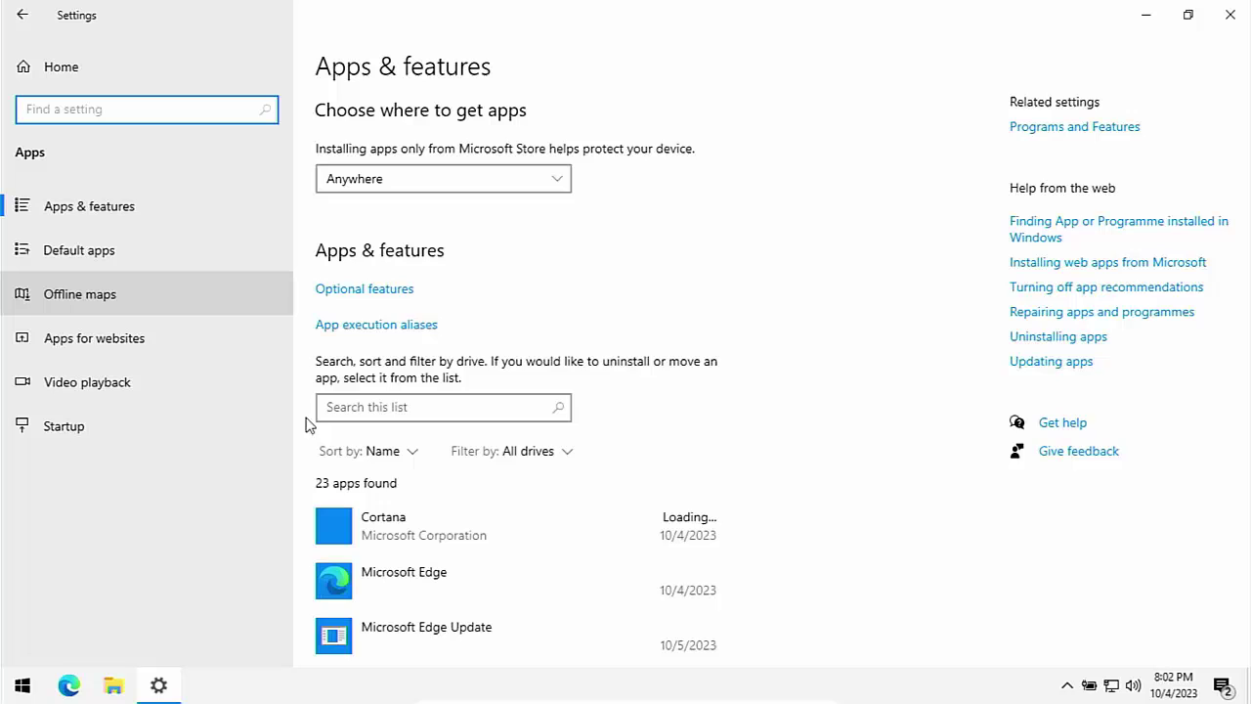
scroll(491, 483, "down", 8)
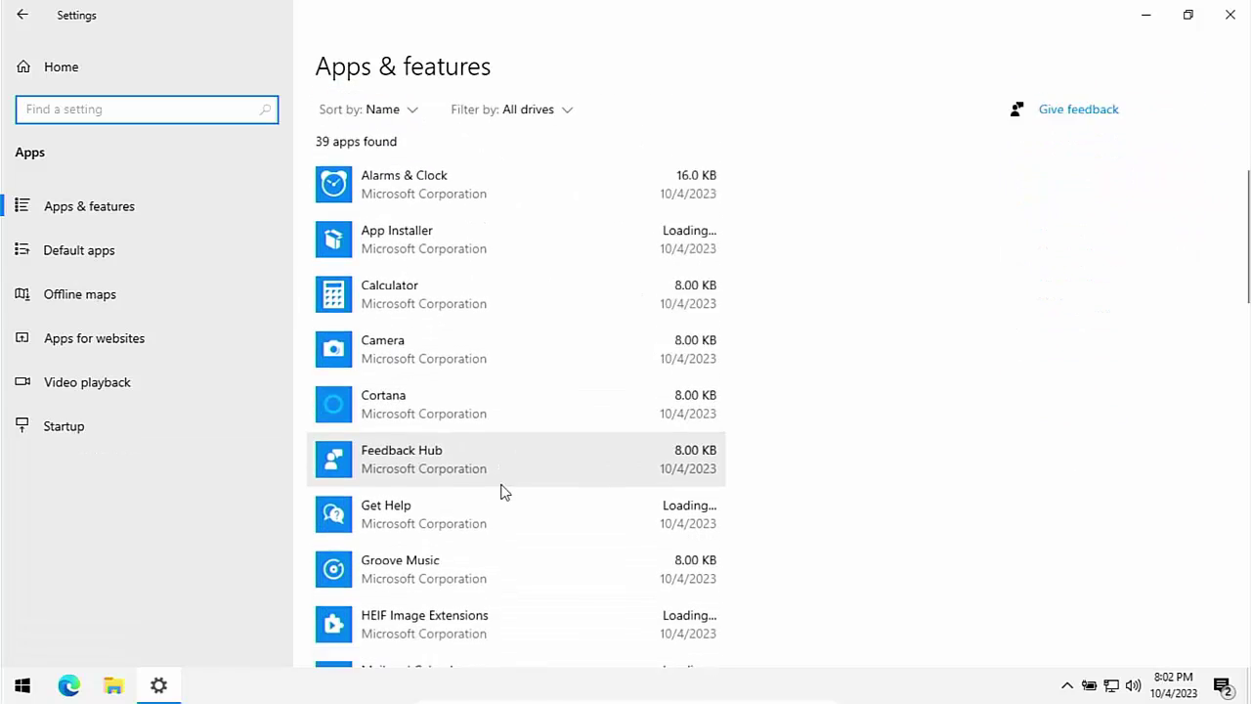
left_click(433, 396)
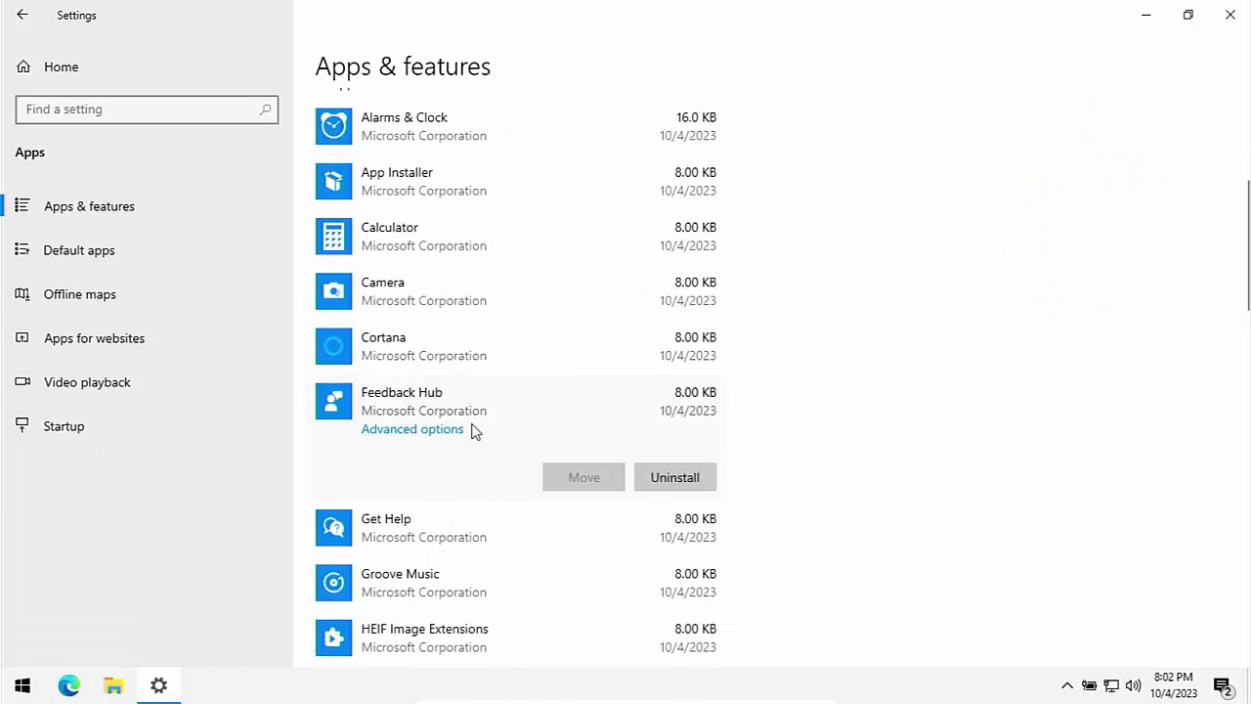
left_click(674, 477)
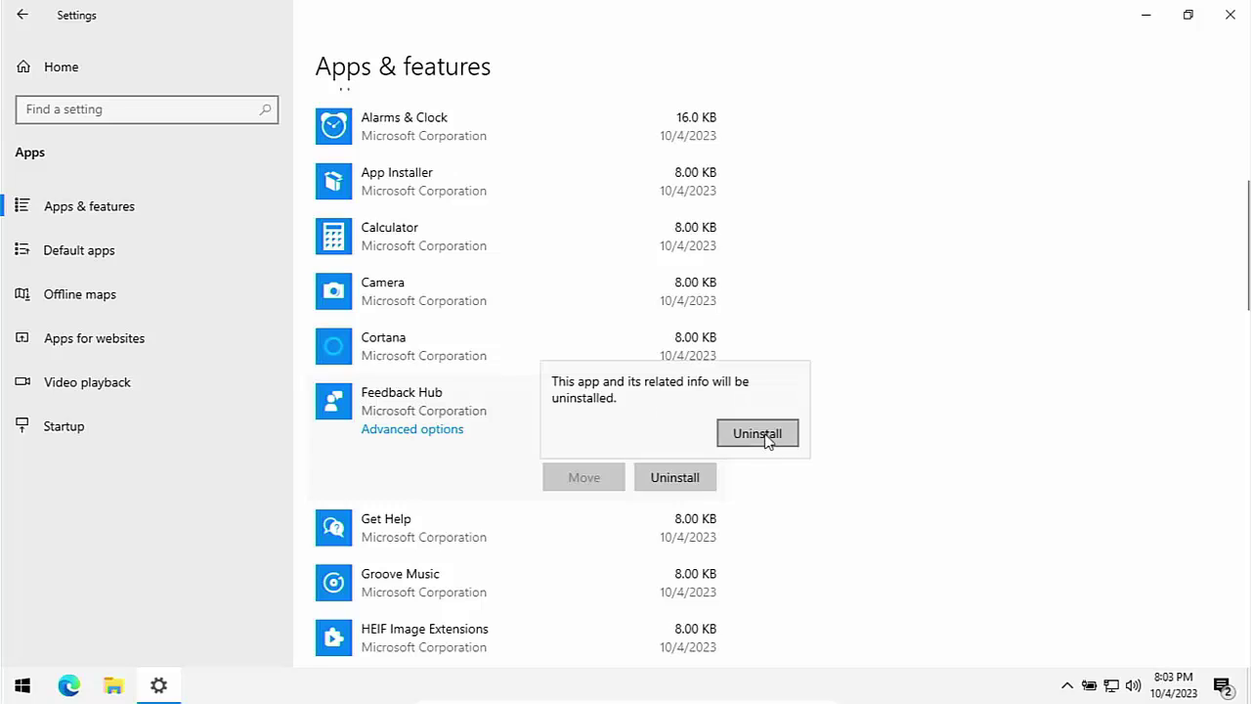
left_click(755, 433)
Uninstall Mixed Reality Portal.
scroll(561, 516, "down", 2)
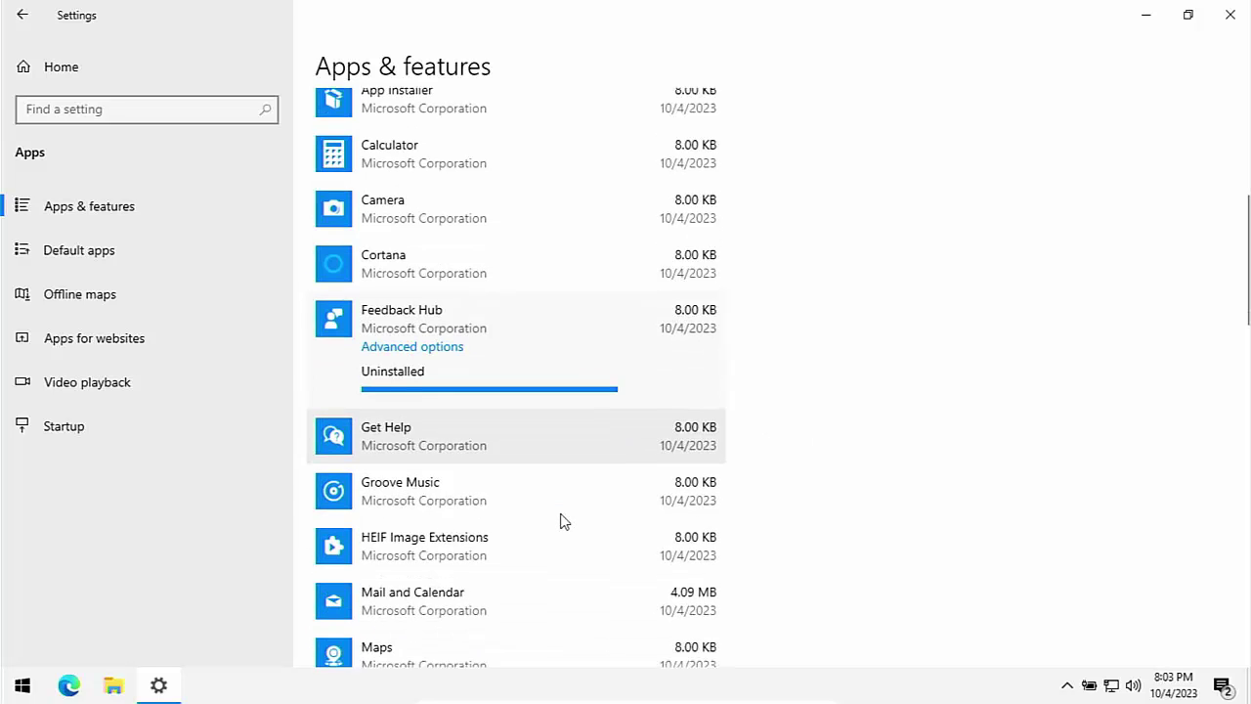
scroll(561, 516, "down", 6)
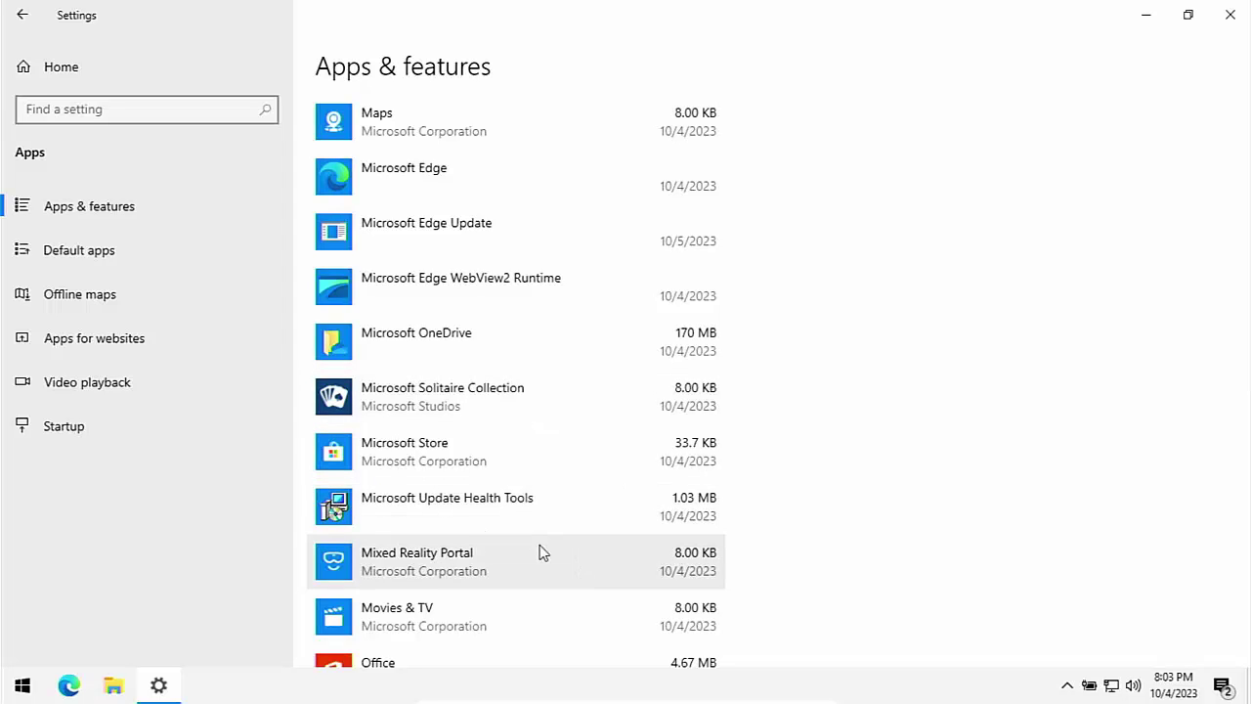
left_click(487, 558)
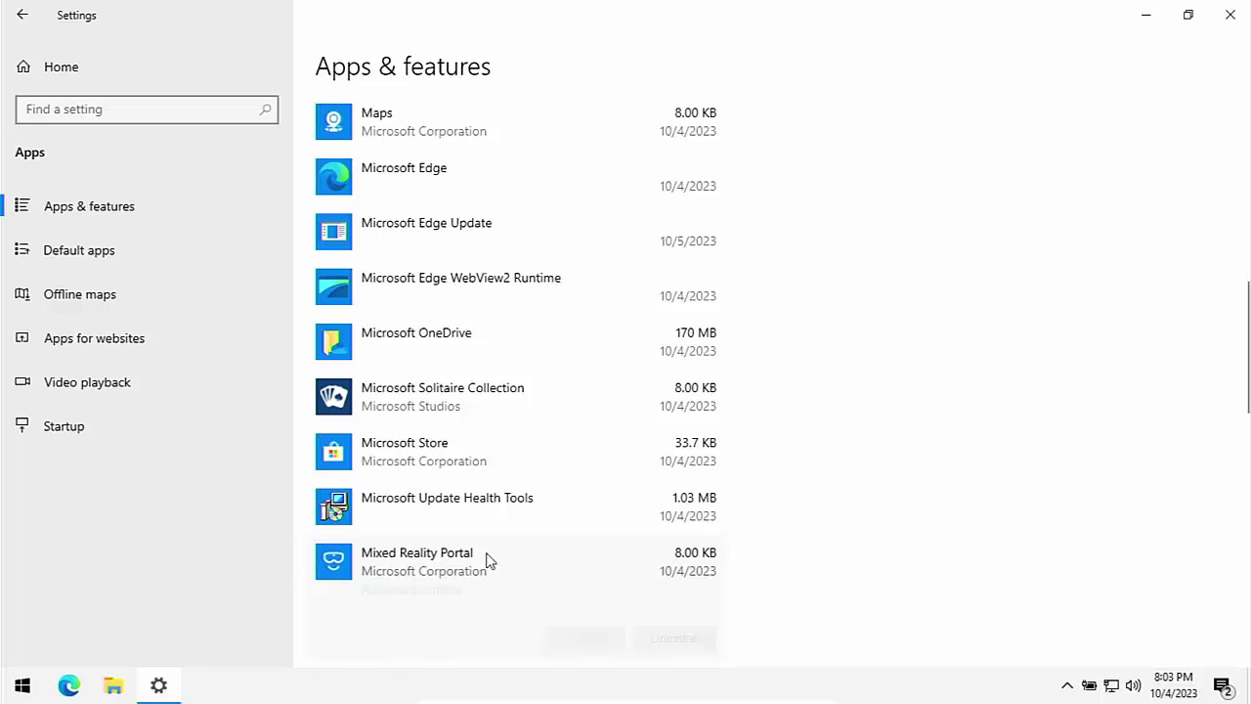
left_click(671, 637)
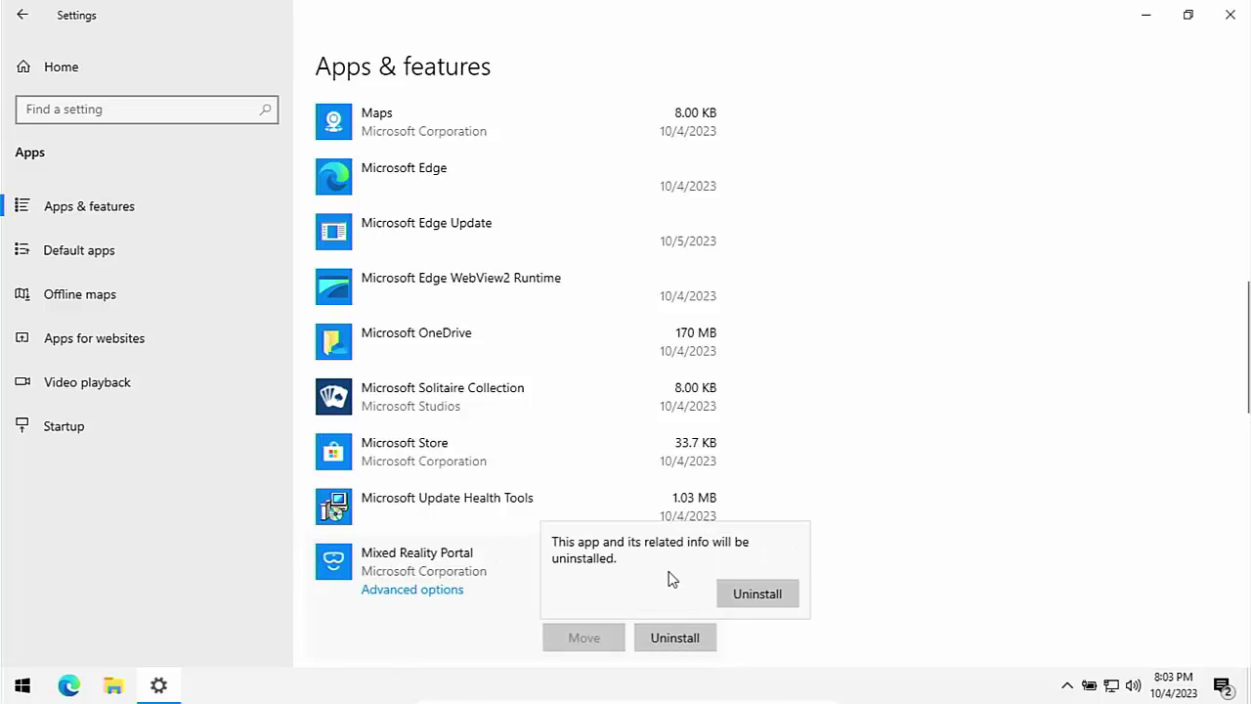
left_click(756, 594)
Uninstall Movies & TV.
scroll(628, 505, "down", 3)
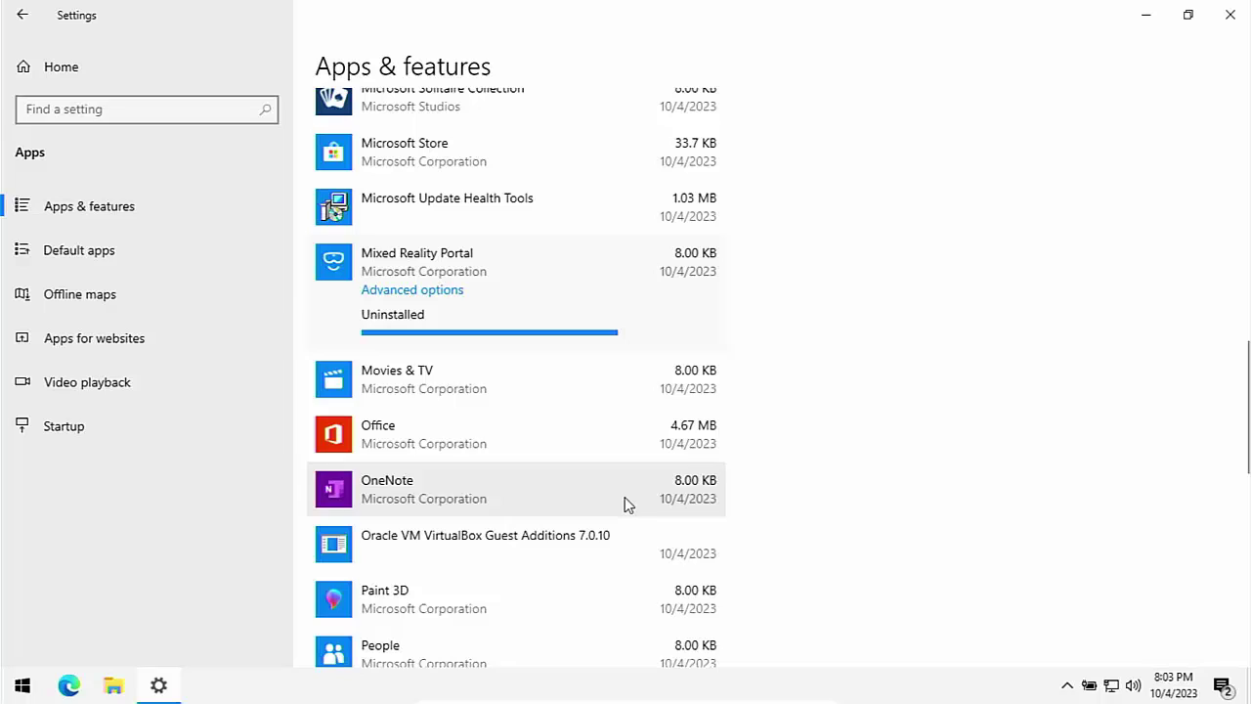
left_click(448, 372)
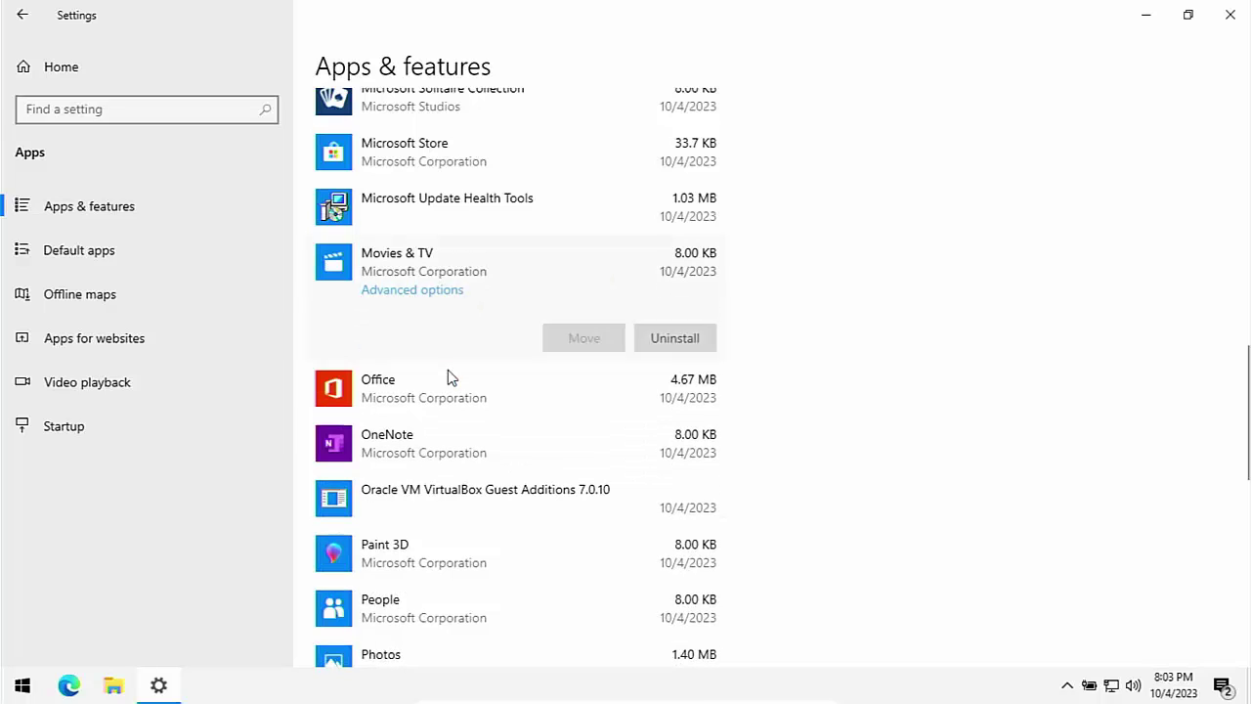
left_click(674, 350)
left_click(753, 306)
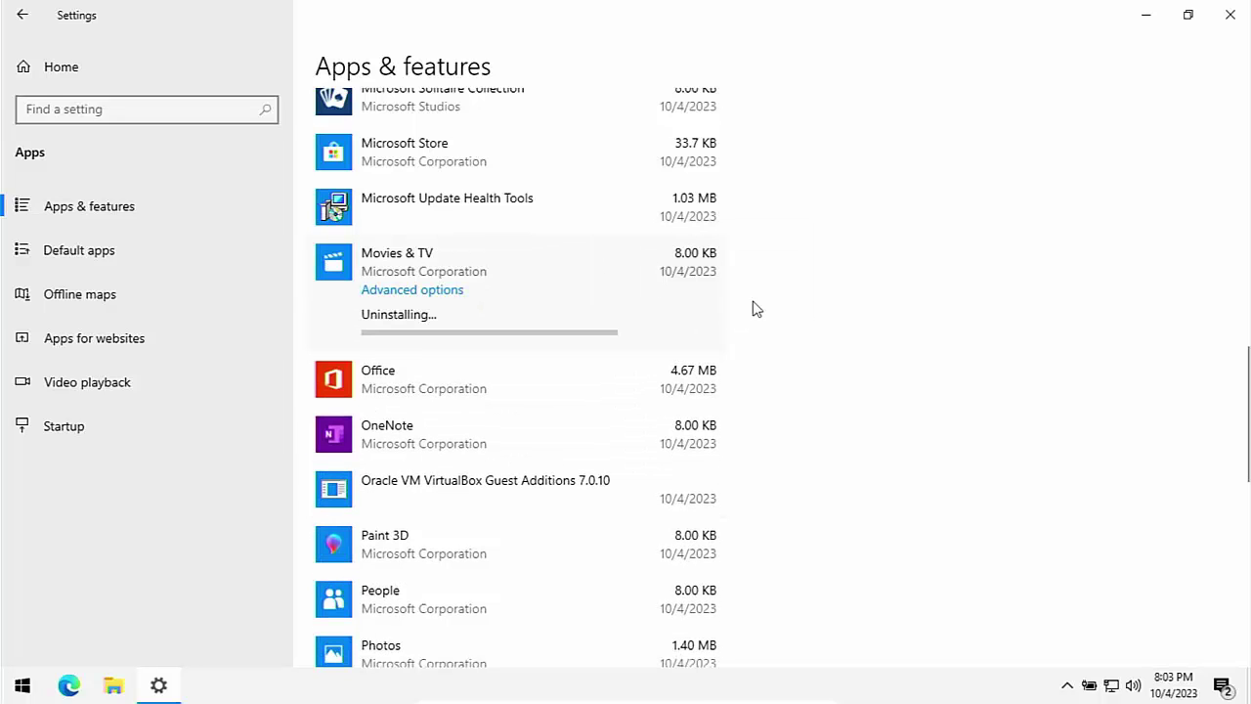
scroll(619, 497, "down", 3)
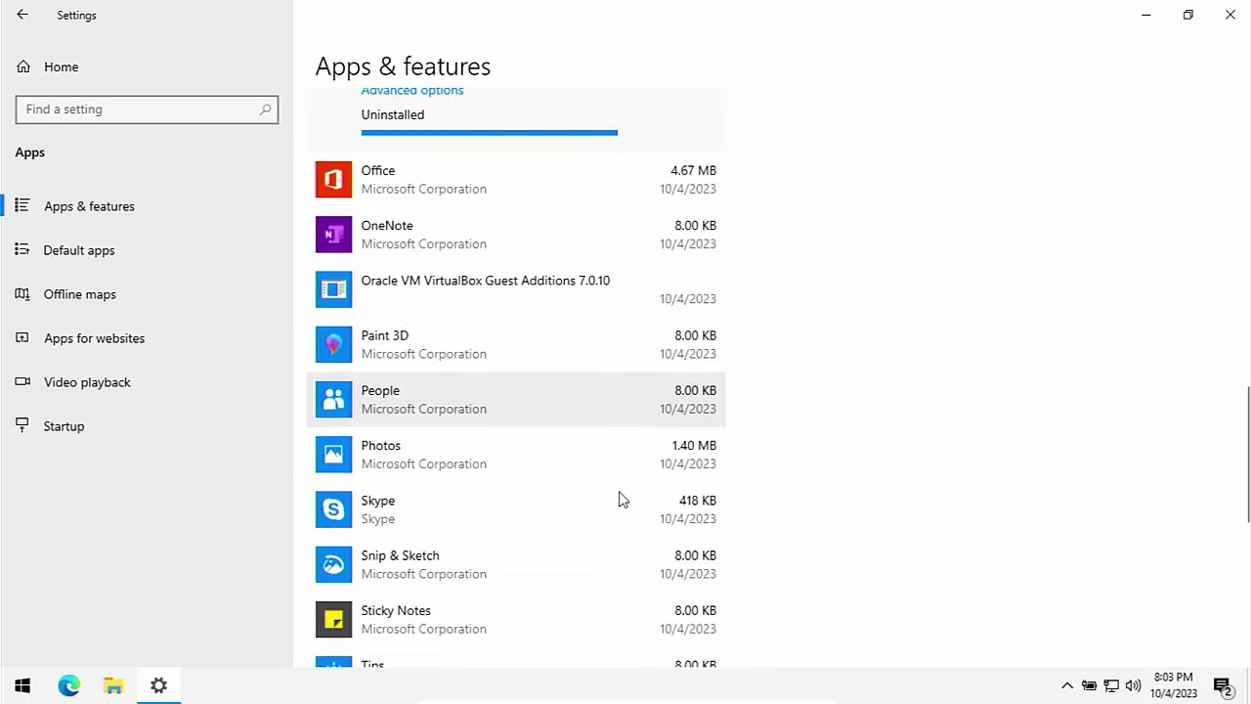
scroll(619, 497, "down", 1)
scroll(620, 498, "down", 5)
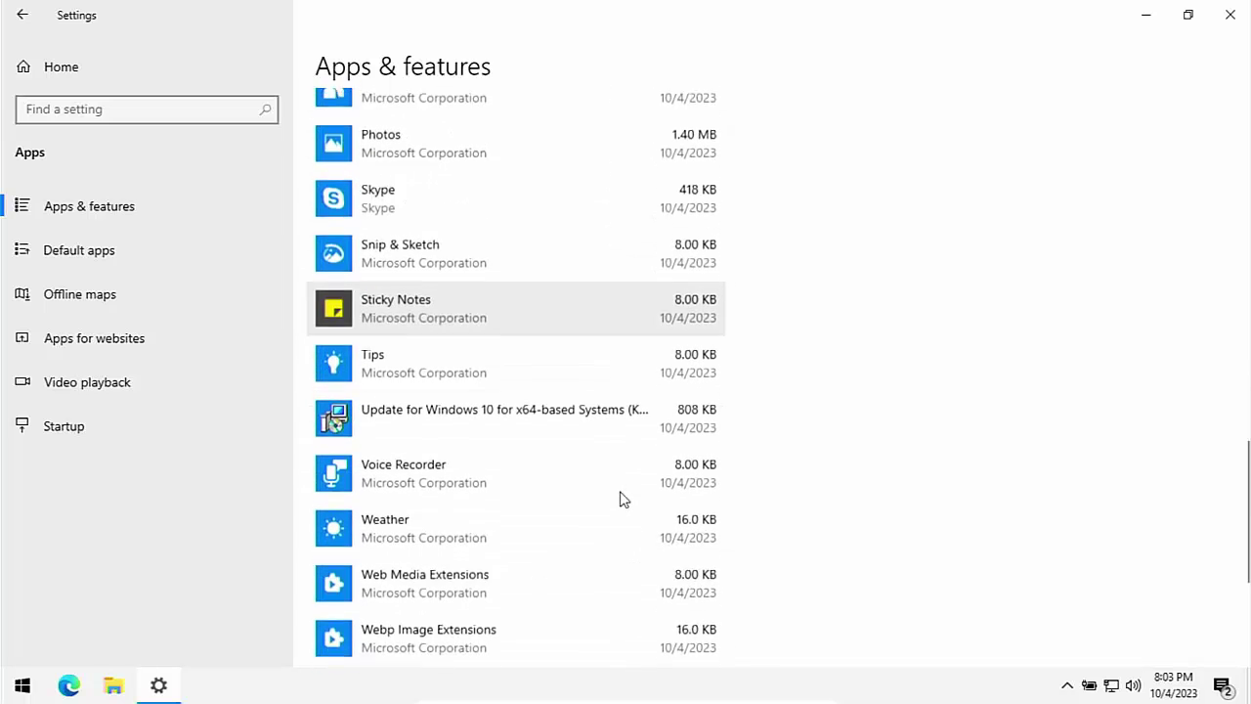
scroll(620, 498, "down", 1)
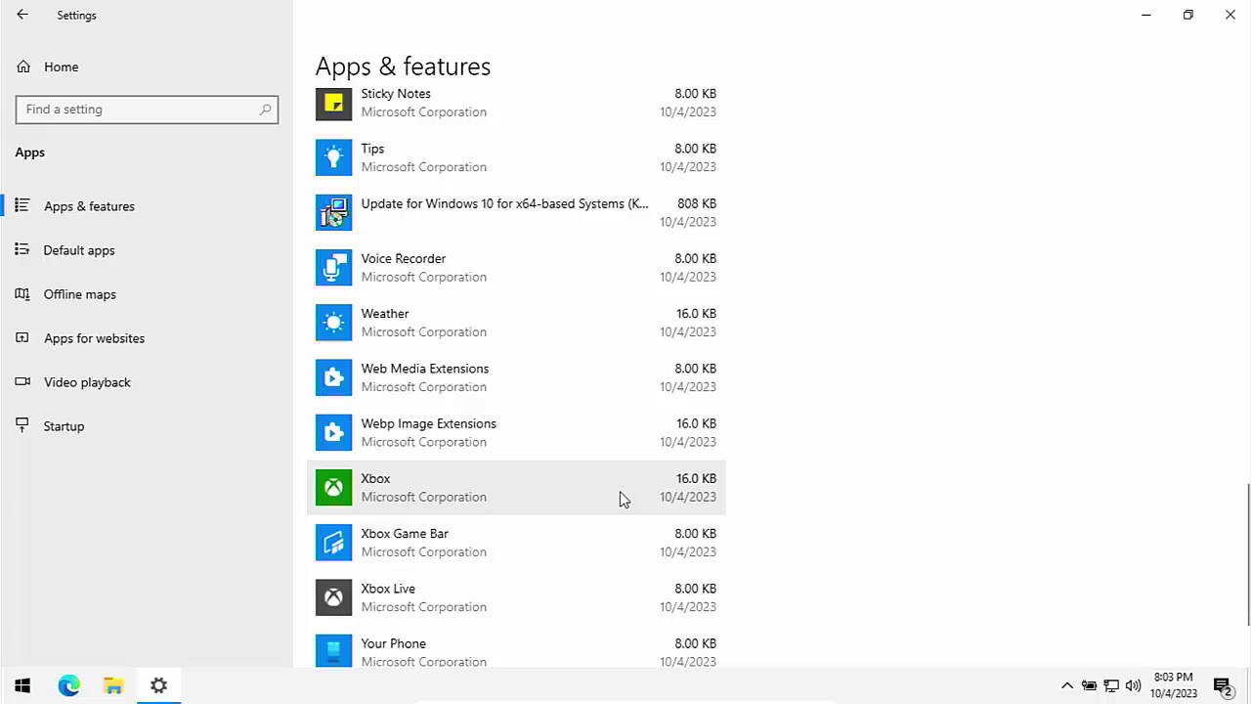
Turn off the Xbox app's Background apps permission and return to the 36-app list.
left_click(452, 485)
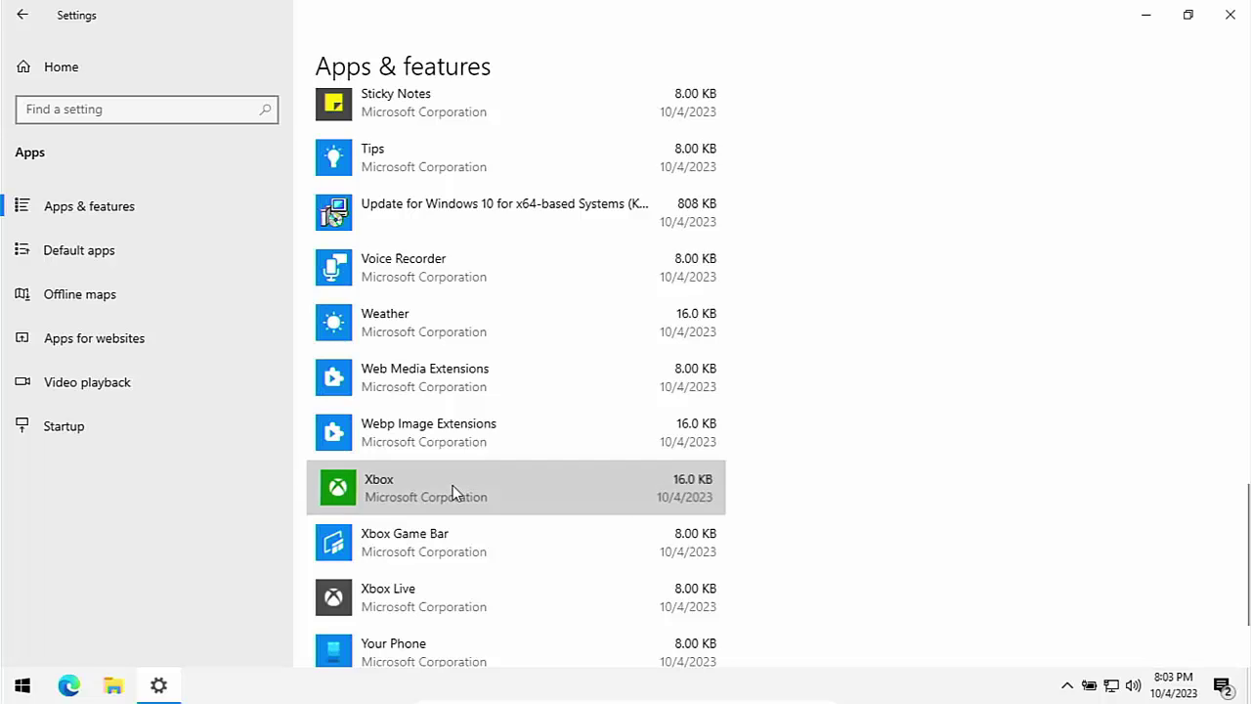
left_click(424, 522)
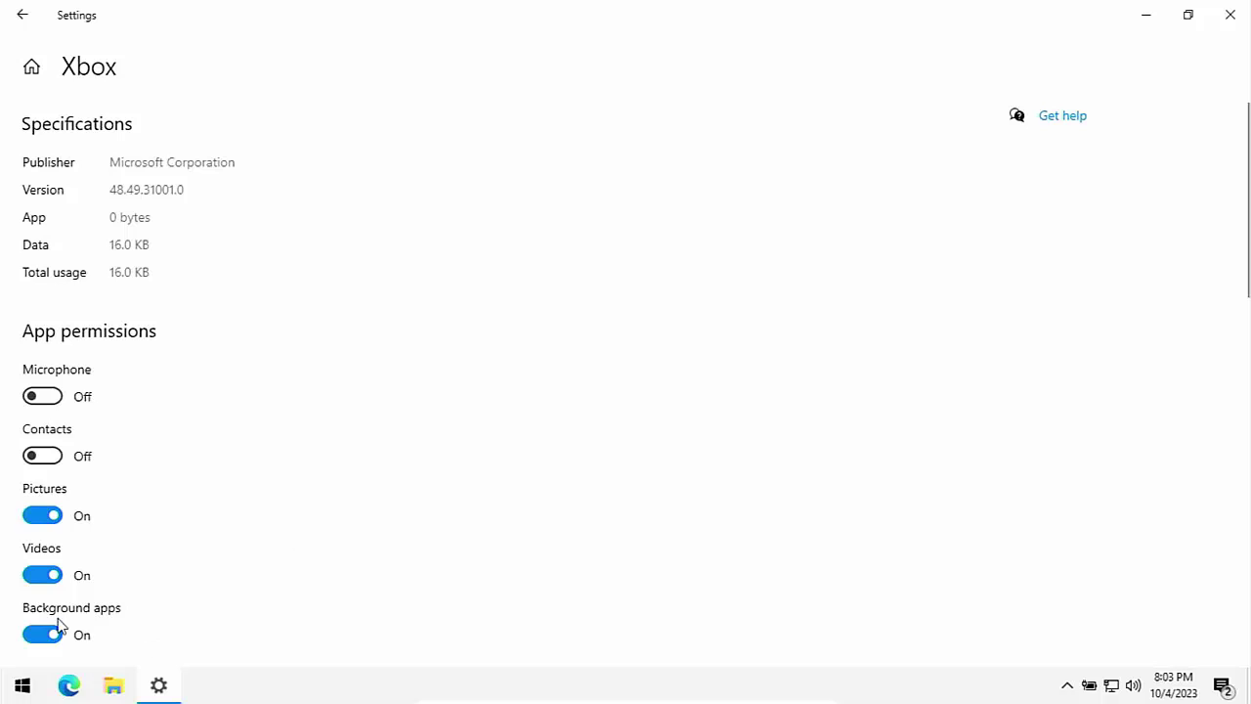
left_click(44, 638)
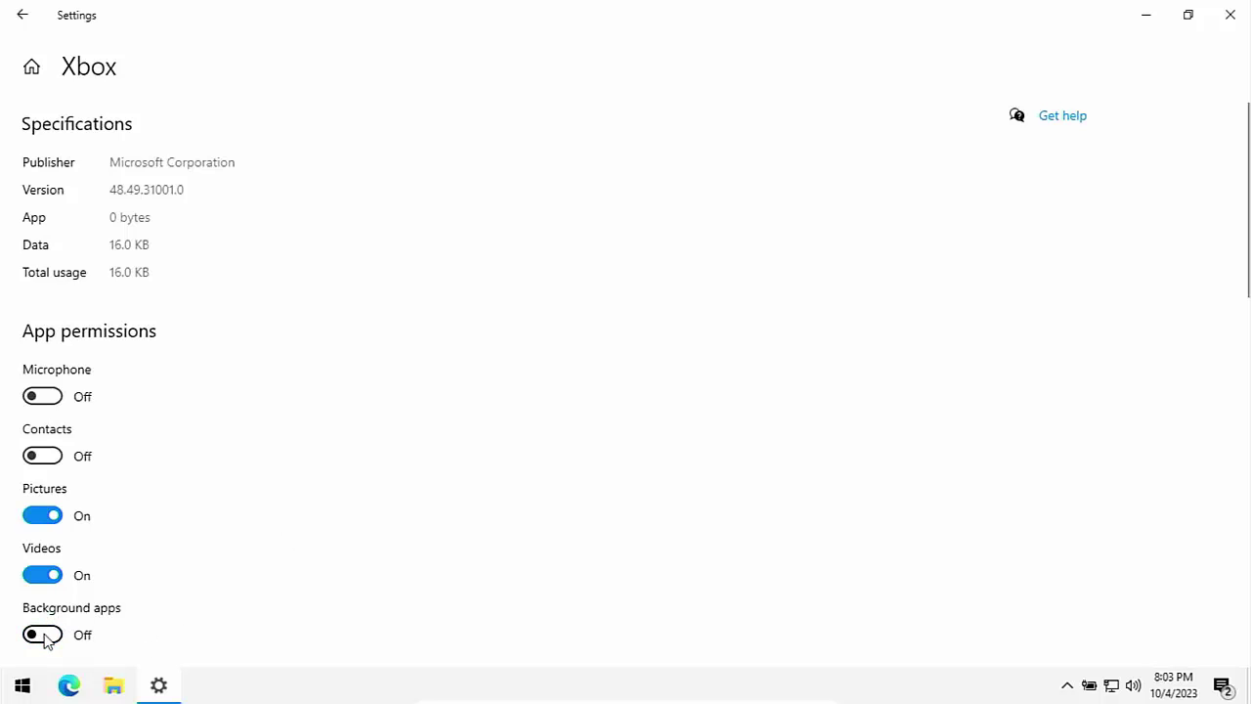
left_click(22, 15)
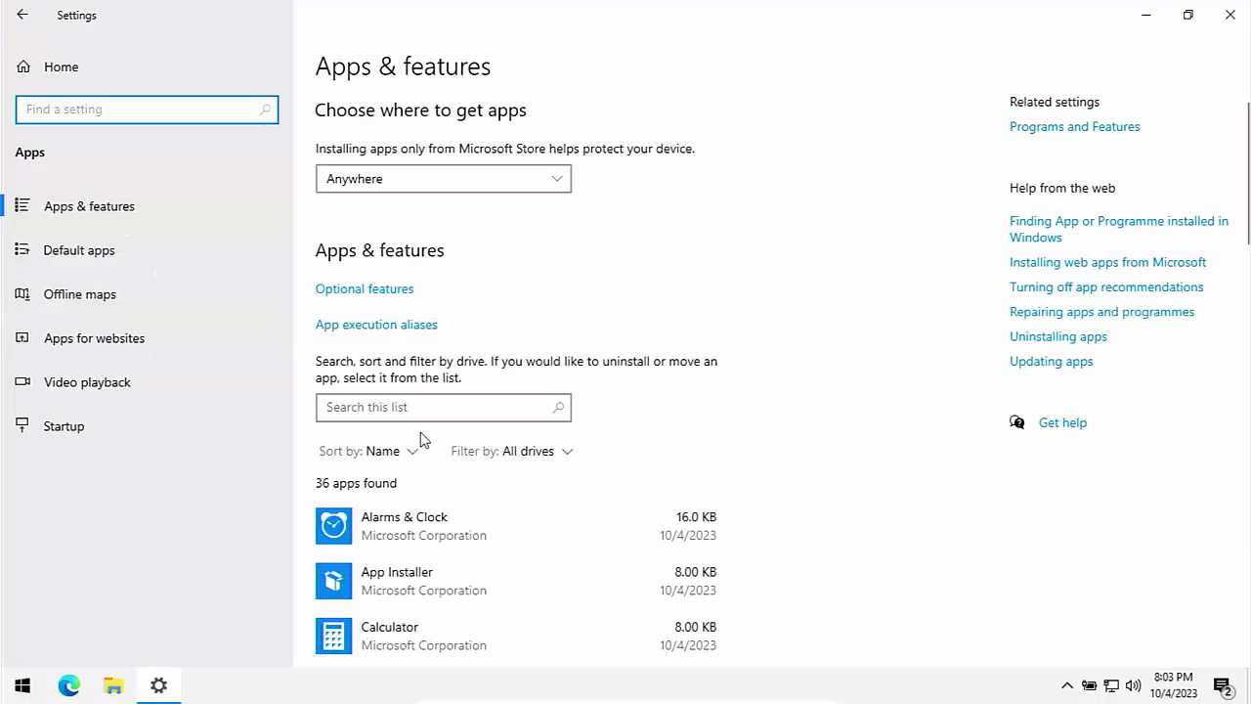
scroll(423, 440, "down", 5)
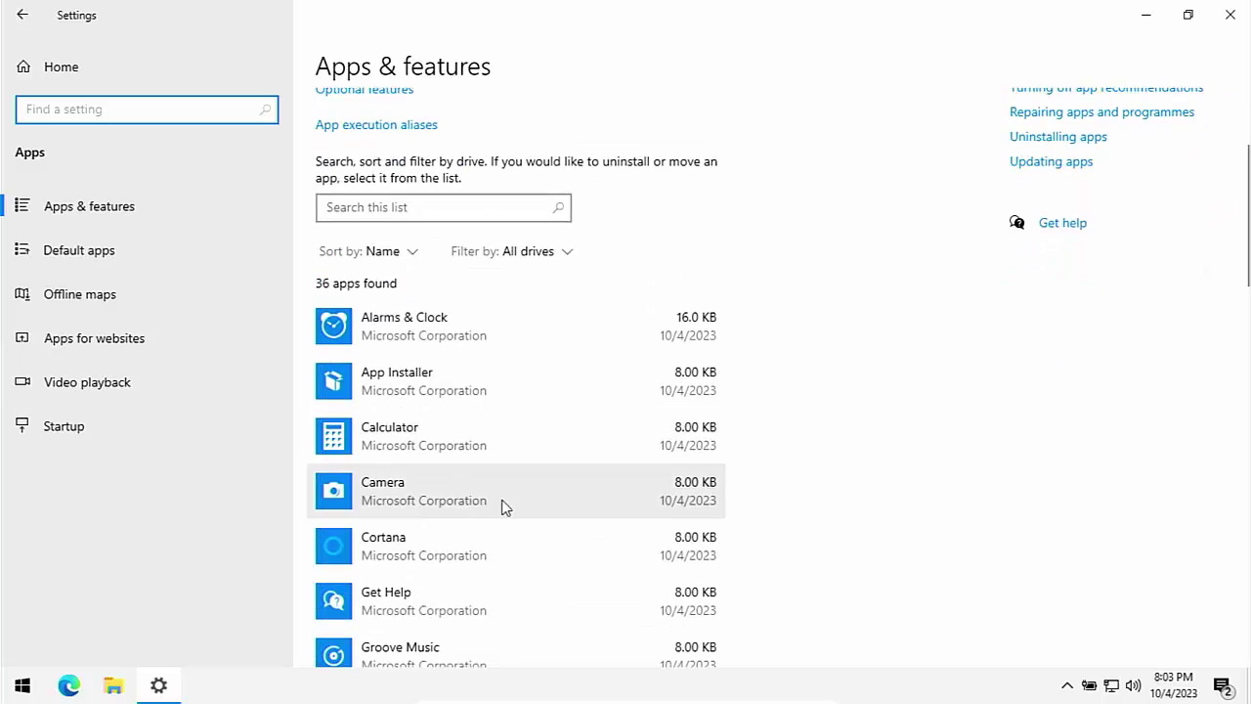
scroll(501, 508, "up", 5)
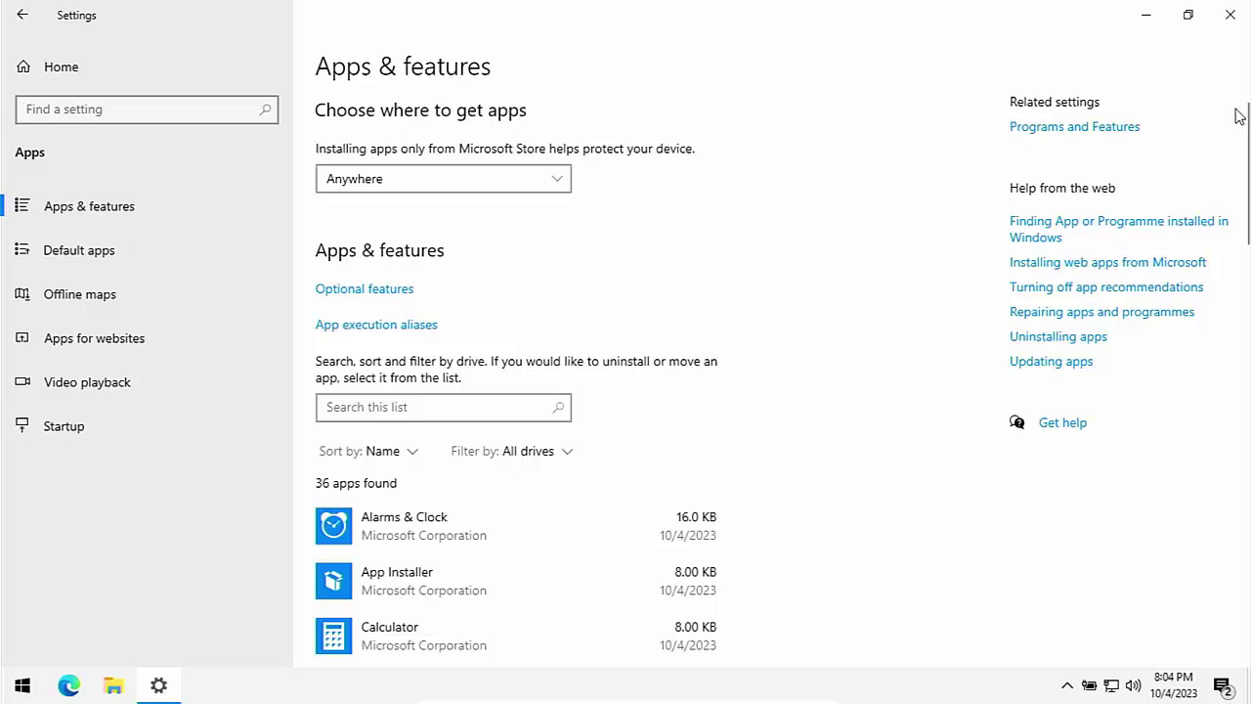
Go to Update & Security and start a Windows Update check for updates.
left_click(55, 68)
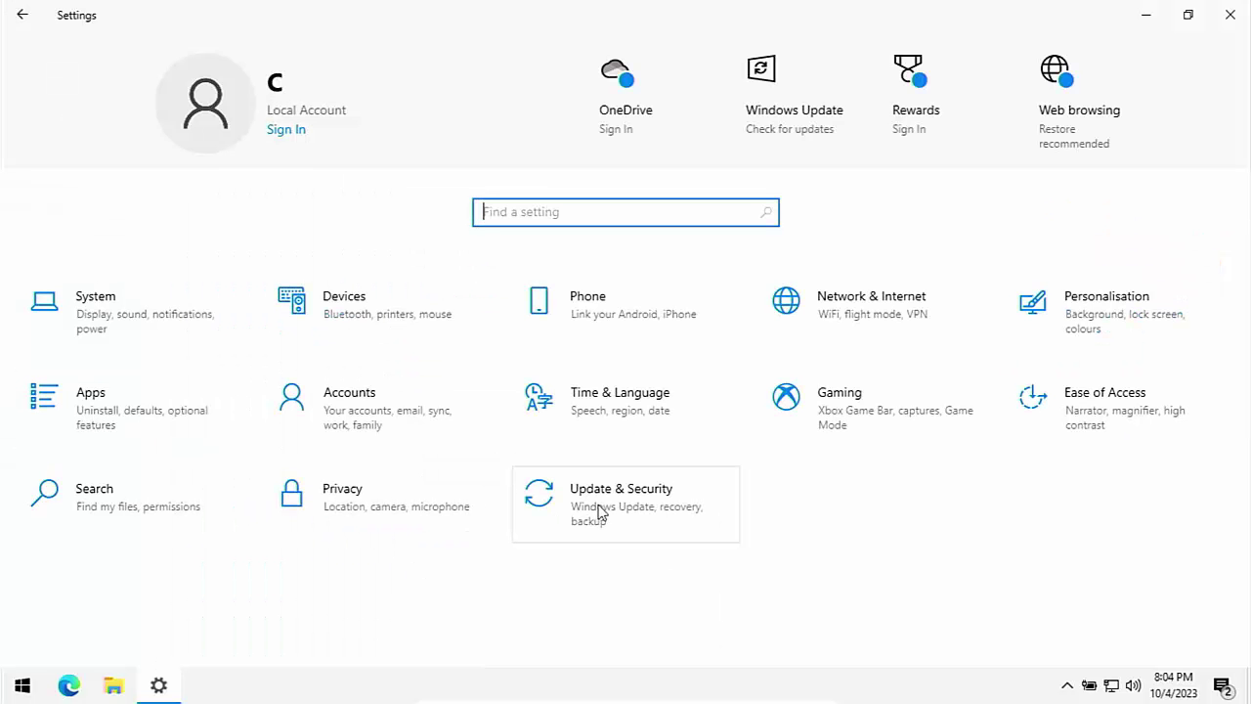
left_click(598, 520)
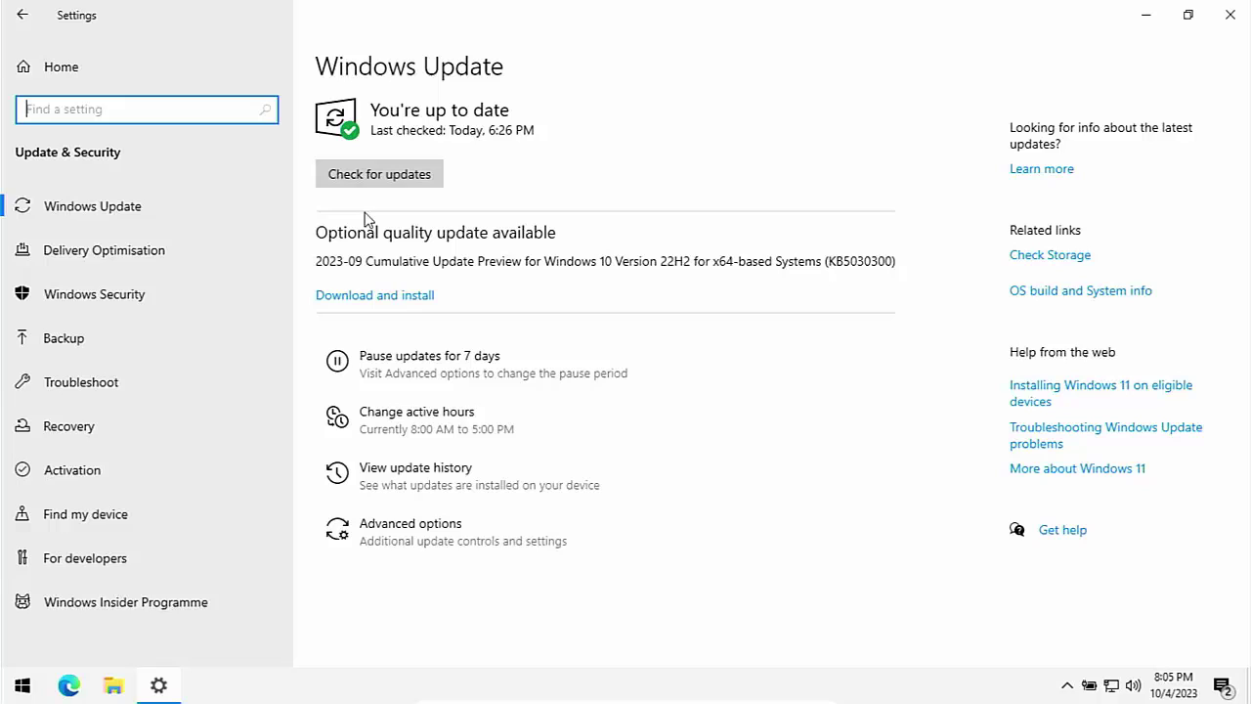
left_click(404, 176)
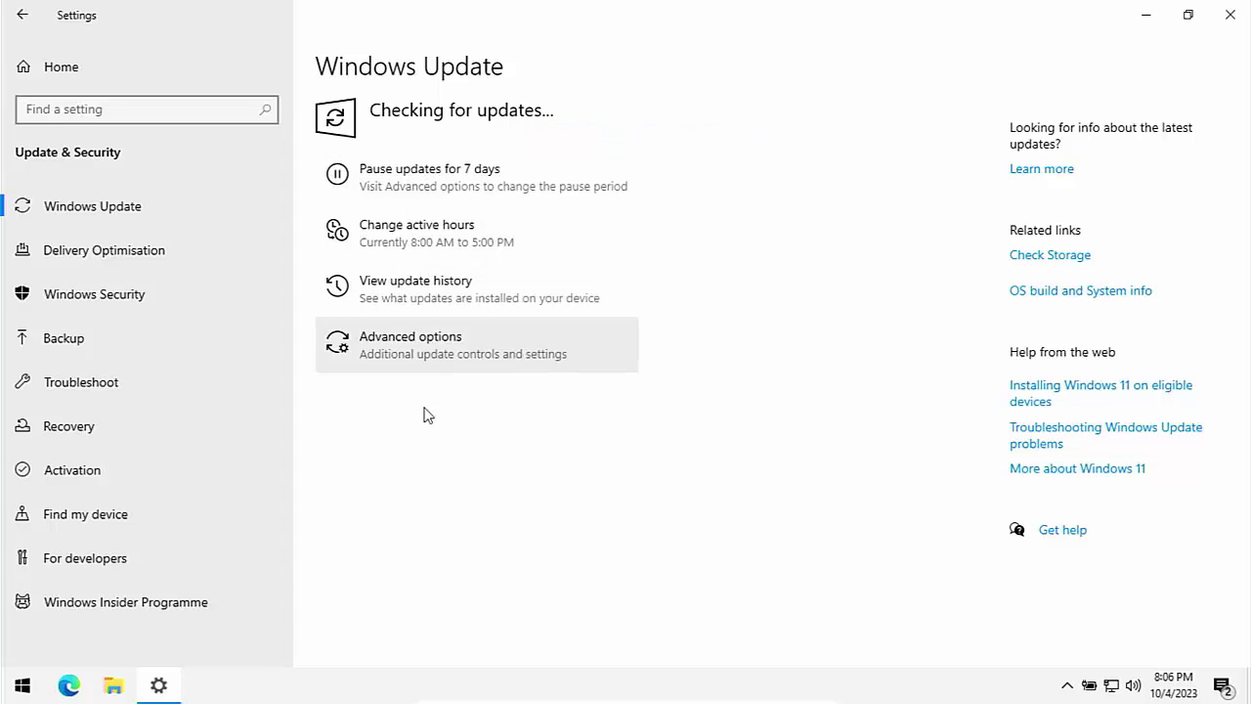
In Control Panel Power Options, set the Balanced plan's plugged-in display timeout to 10 minutes and save.
left_click(21, 688)
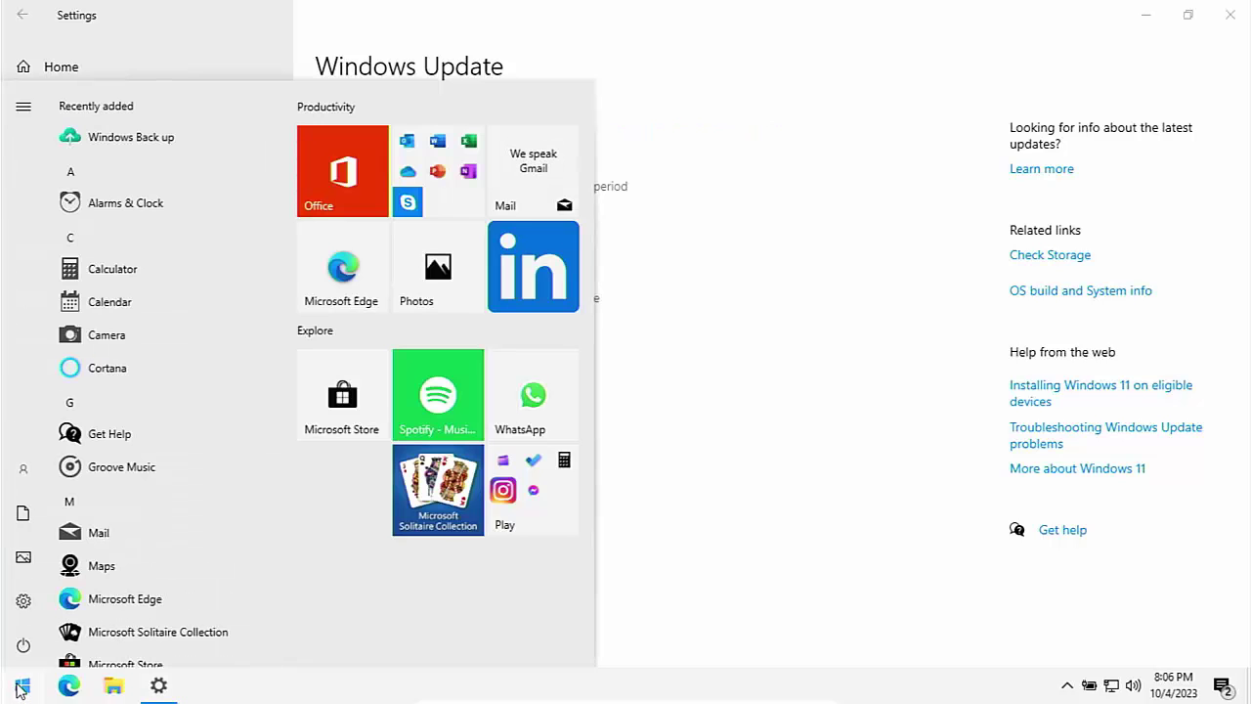
type("con")
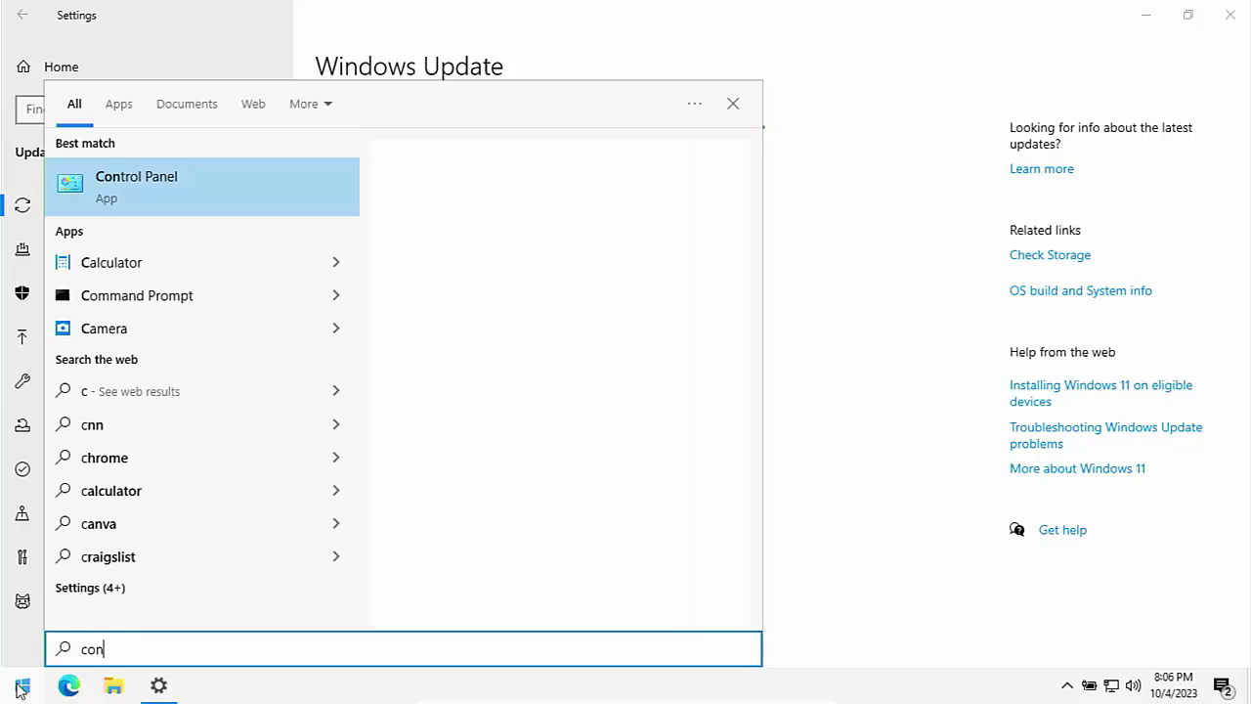
type("trol")
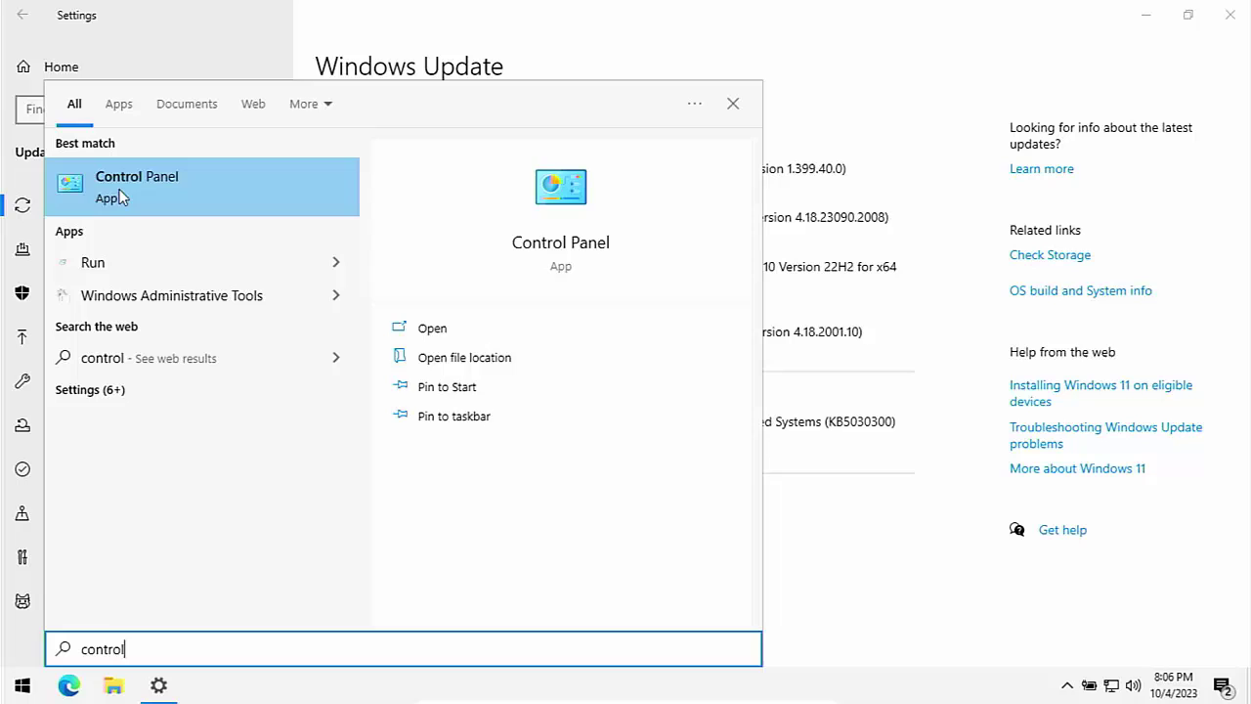
left_click(119, 196)
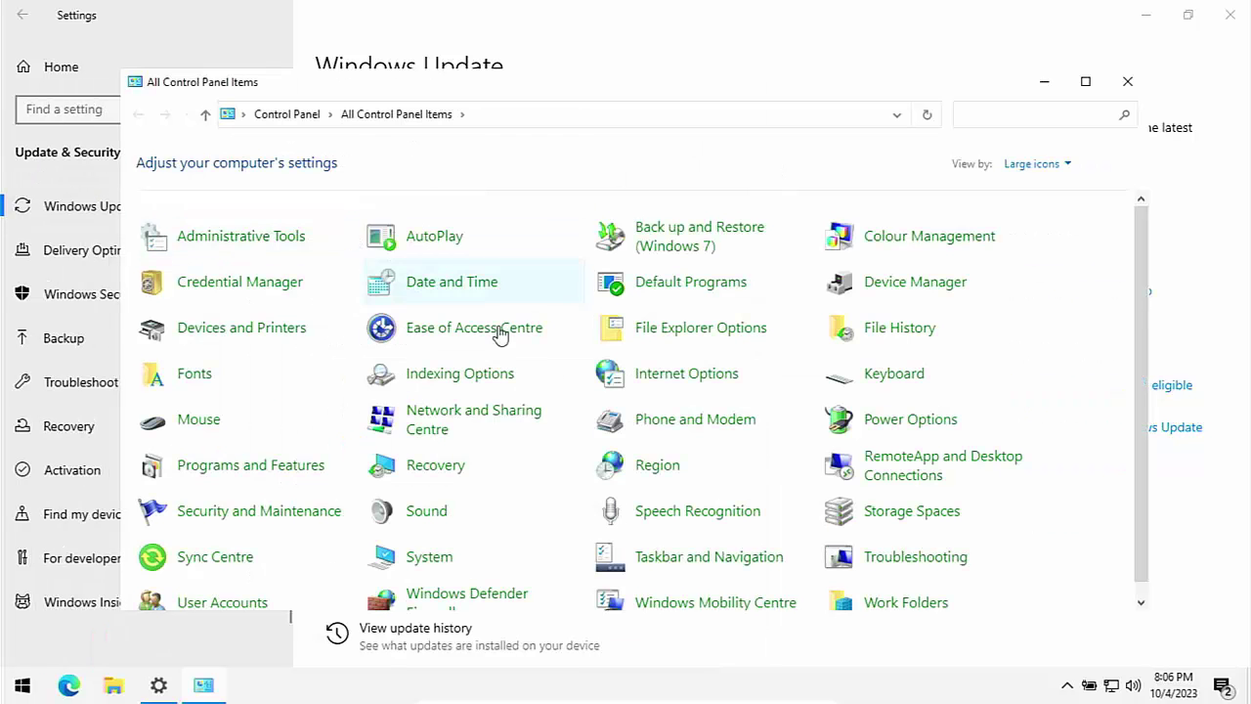
left_click(864, 422)
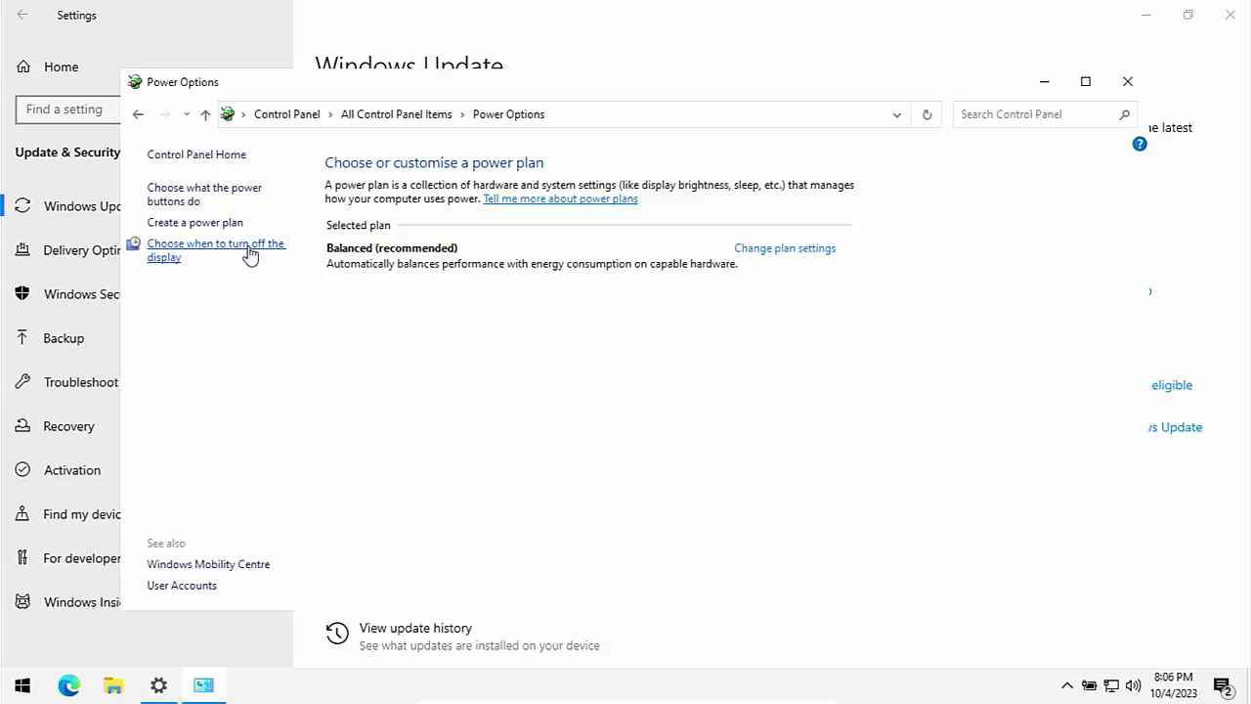
left_click(240, 248)
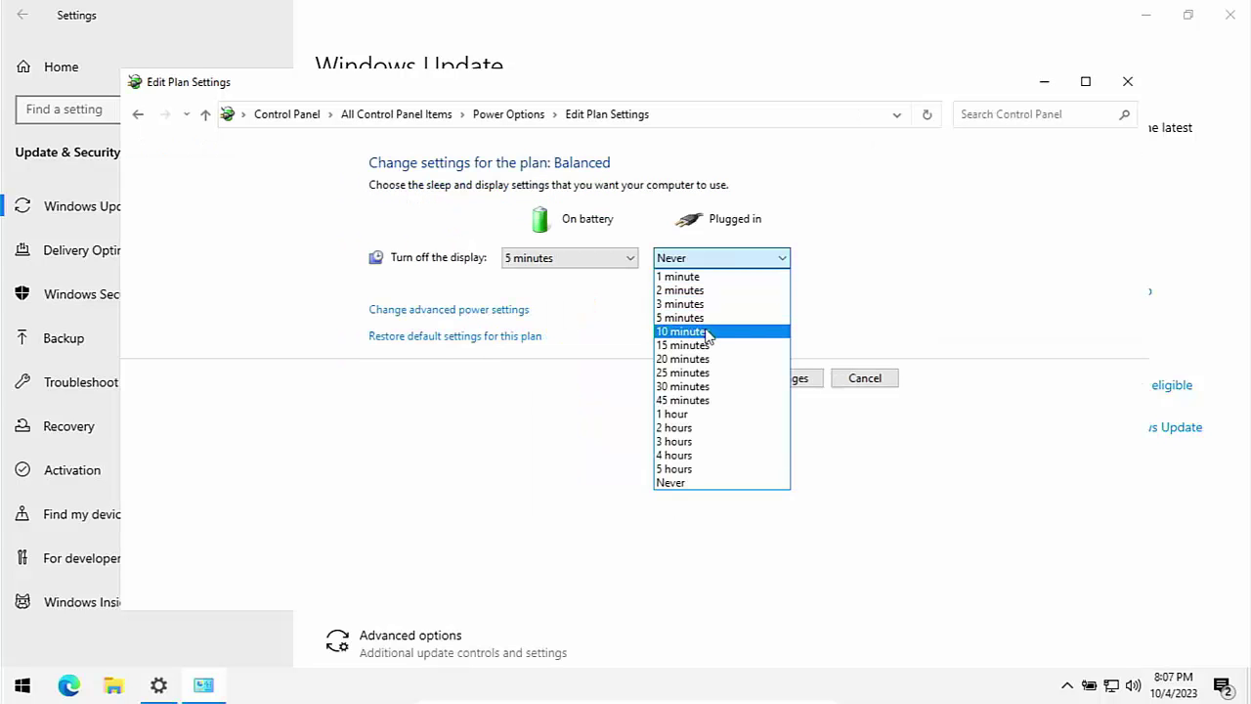
left_click(711, 331)
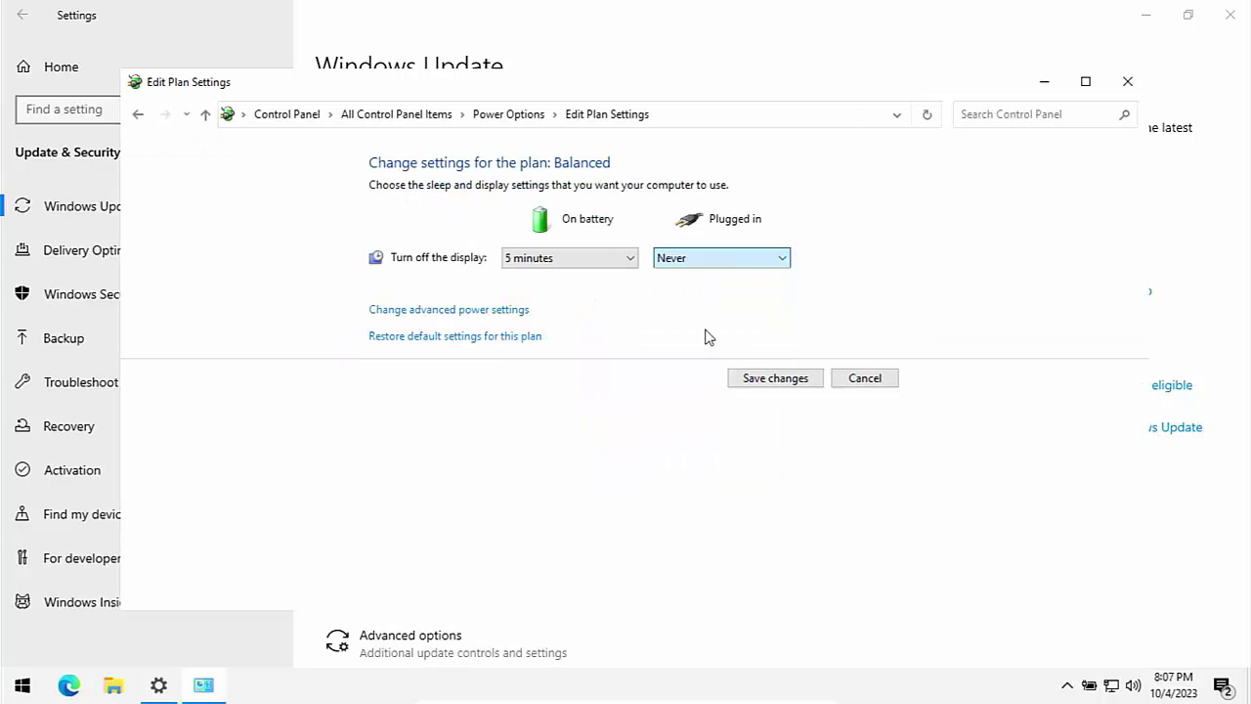
left_click(764, 381)
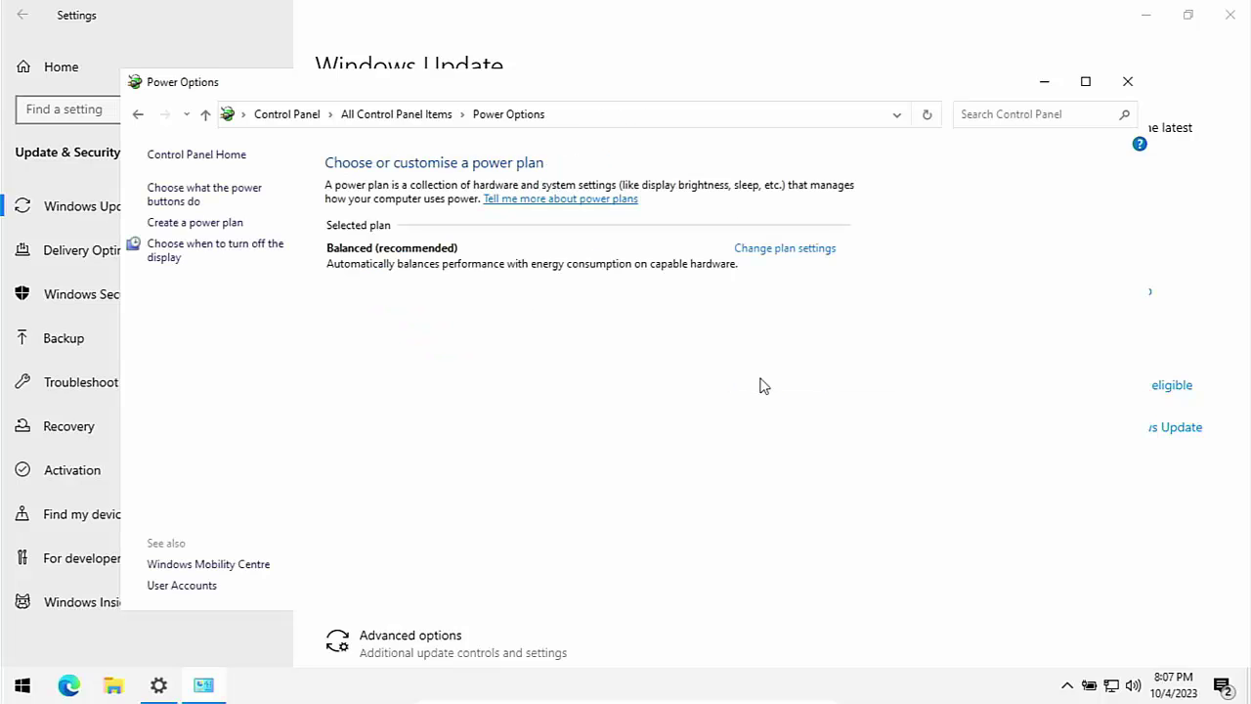
Close Control Panel and Settings, then reopen Control Panel from a Start search for 'control'.
left_click(1128, 81)
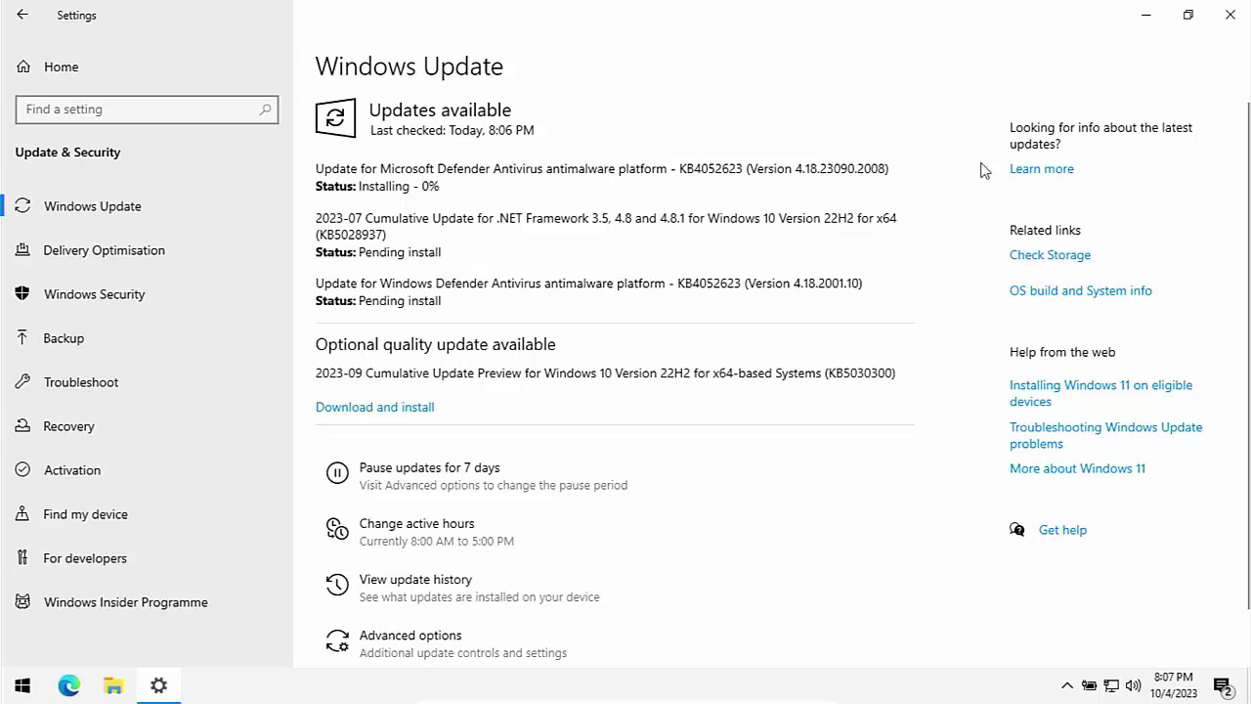
left_click(1221, 20)
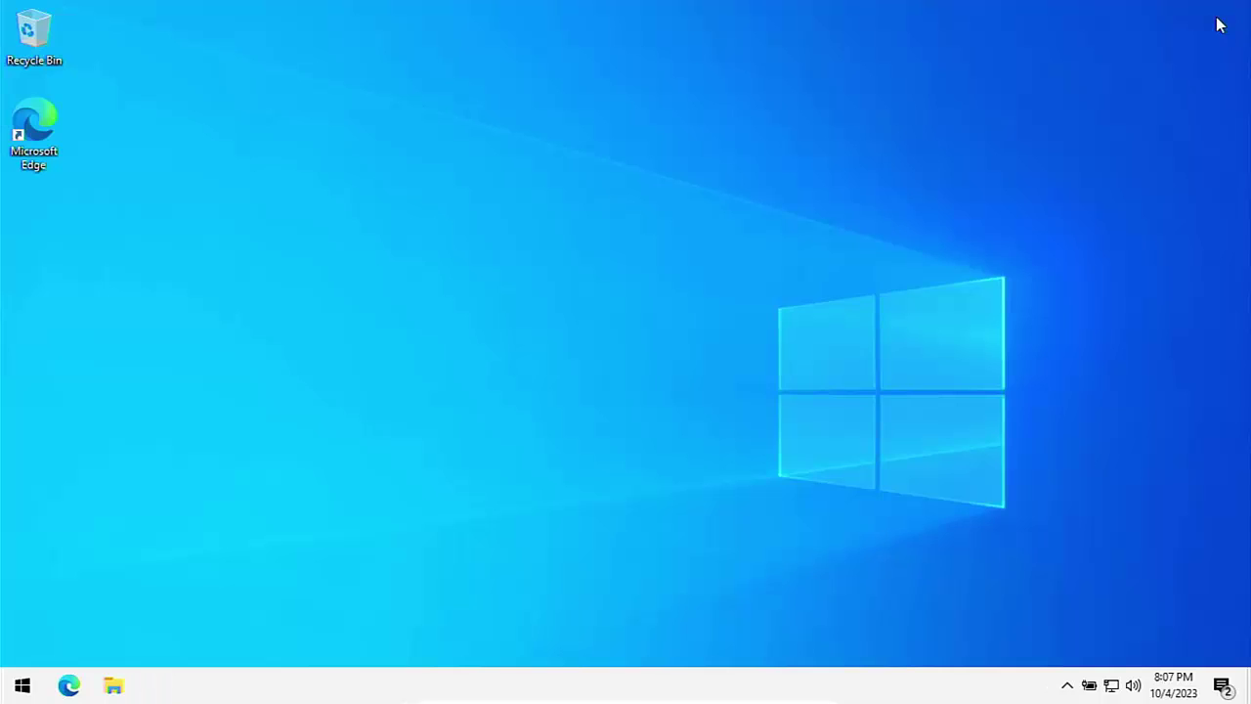
left_click(27, 689)
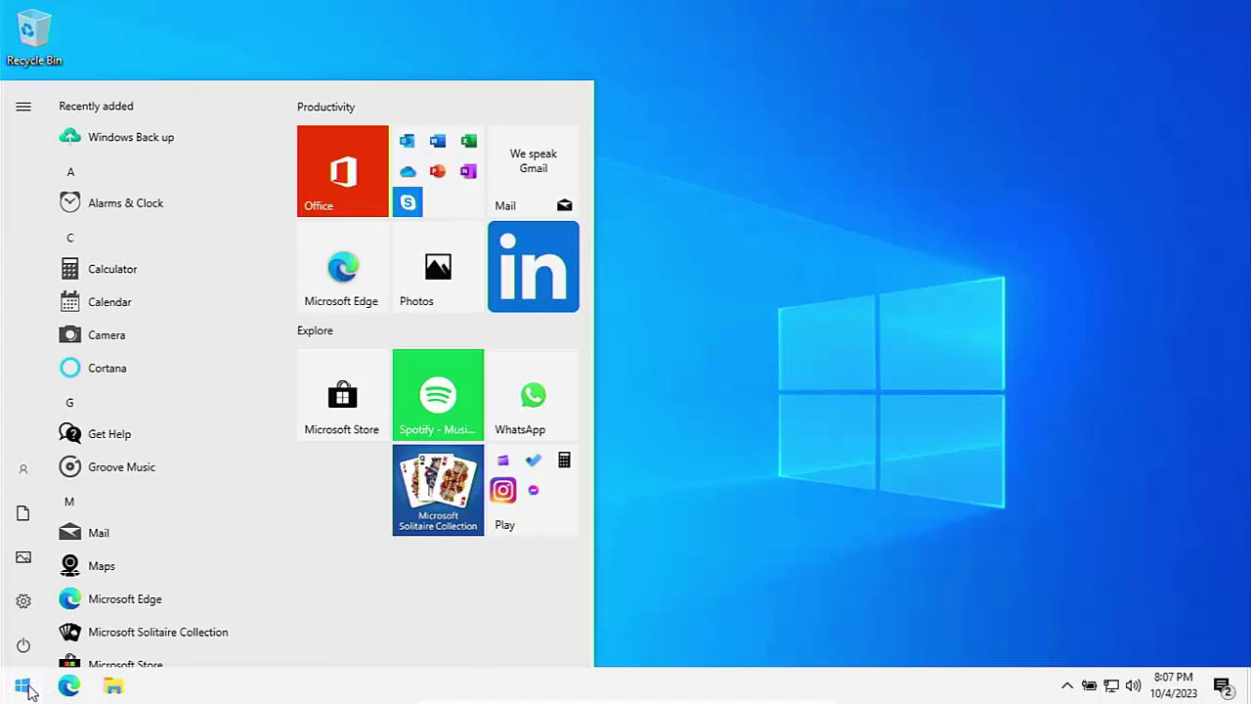
type("control")
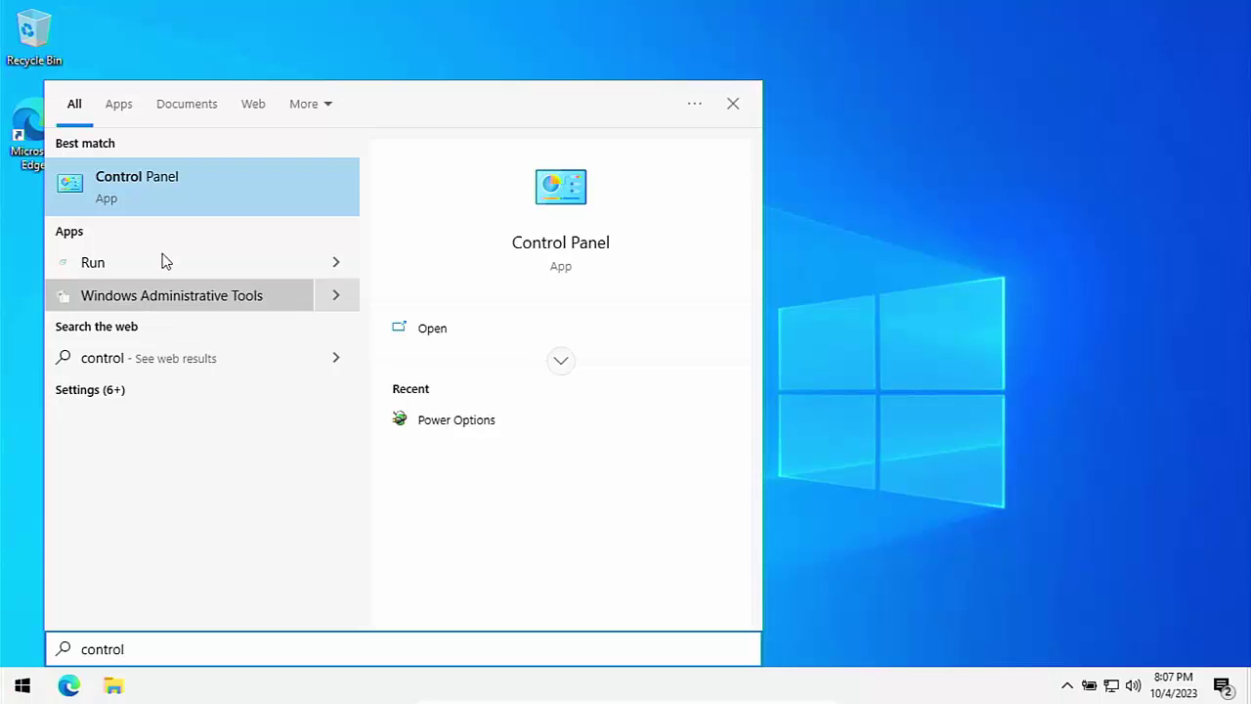
left_click(148, 195)
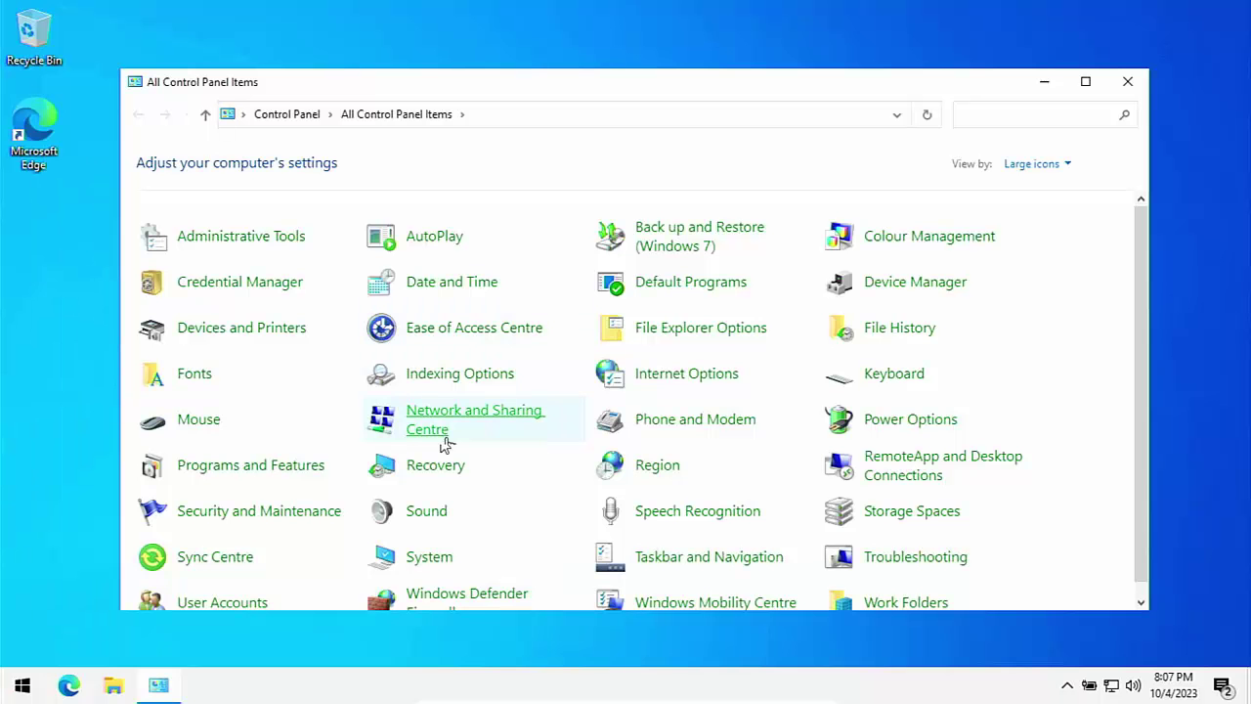
scroll(470, 455, "down", 1)
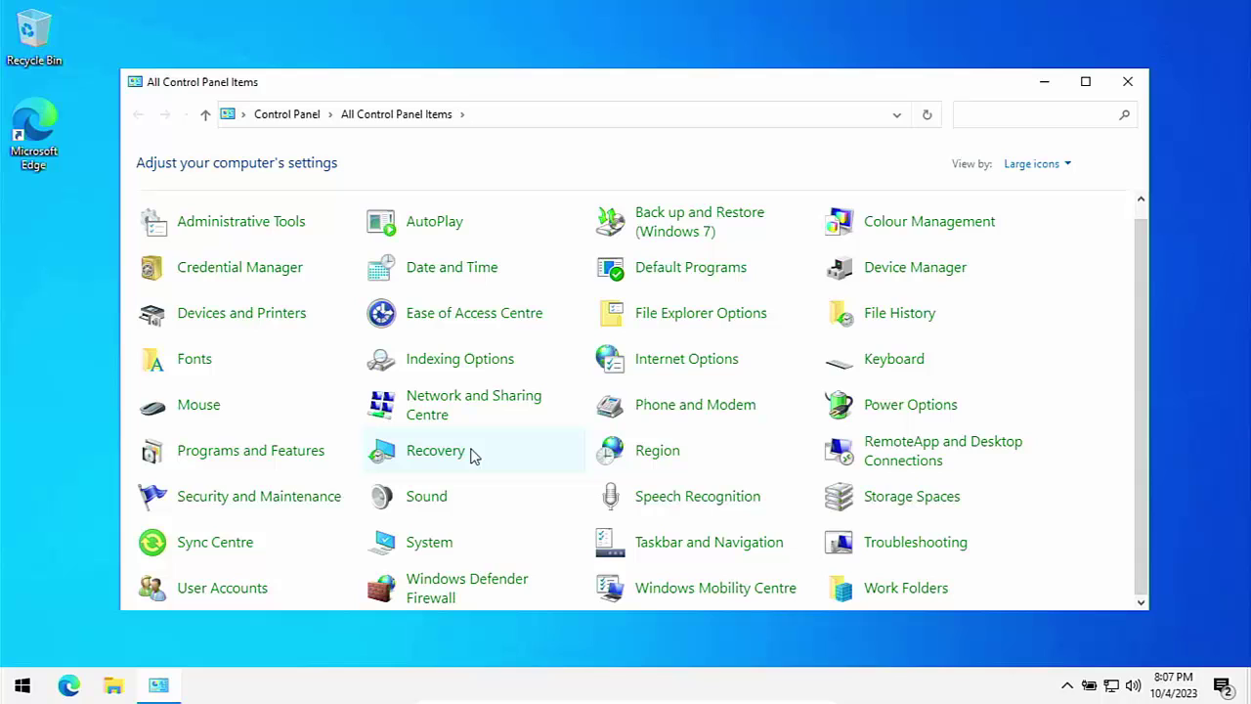
Open Indexing Options, select the Users location and bring up the Modify list.
left_click(993, 116)
left_click(436, 363)
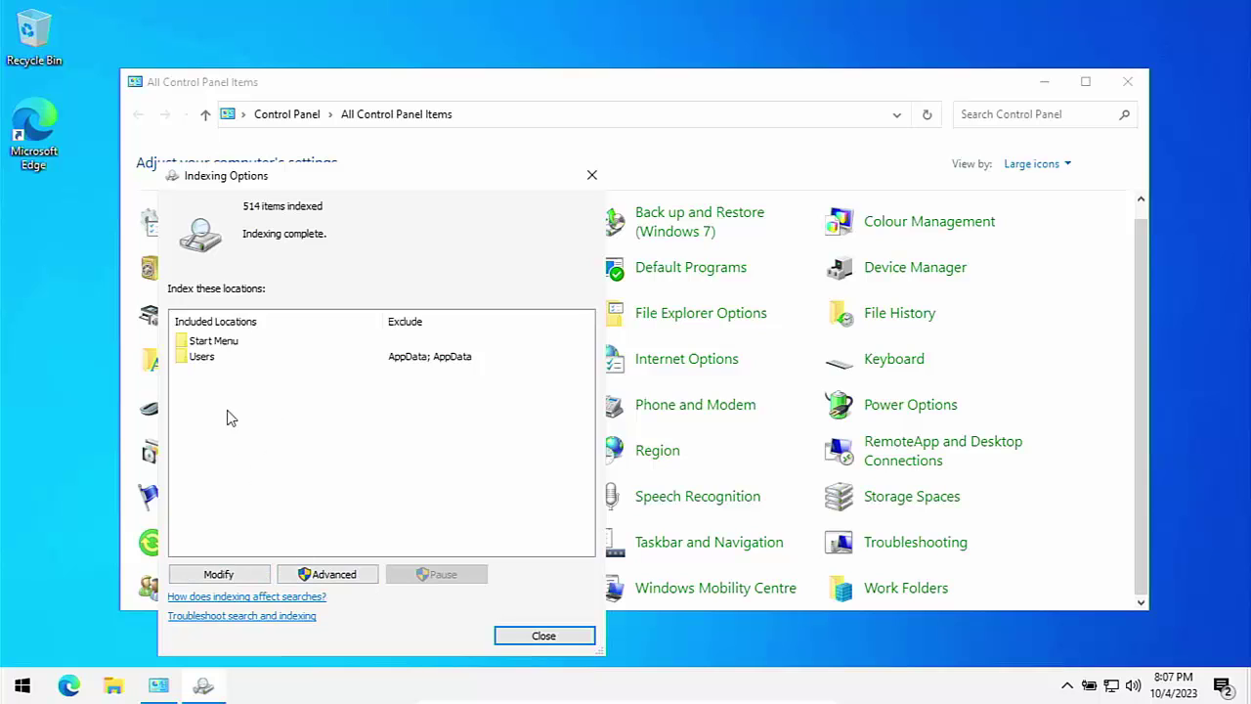
left_click(207, 363)
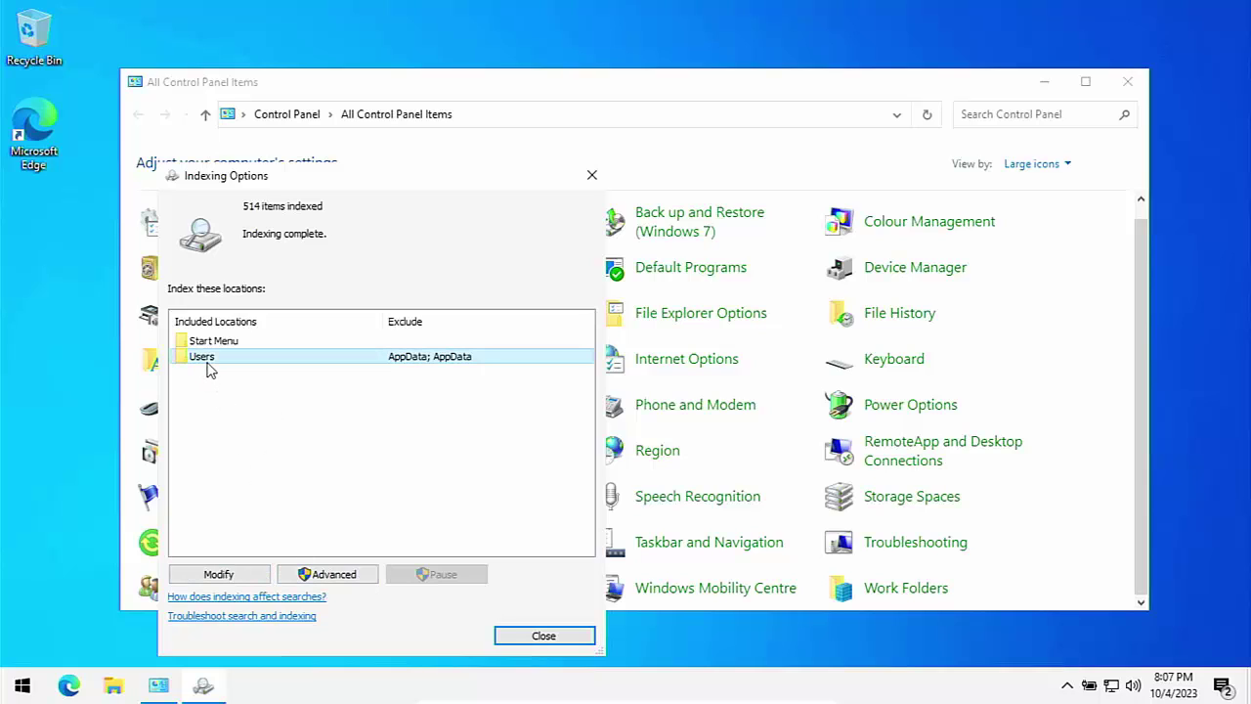
left_click(248, 571)
Uncheck the Users folder under Local Disk (C:) and apply, leaving only Start Menu indexed.
left_click(491, 151)
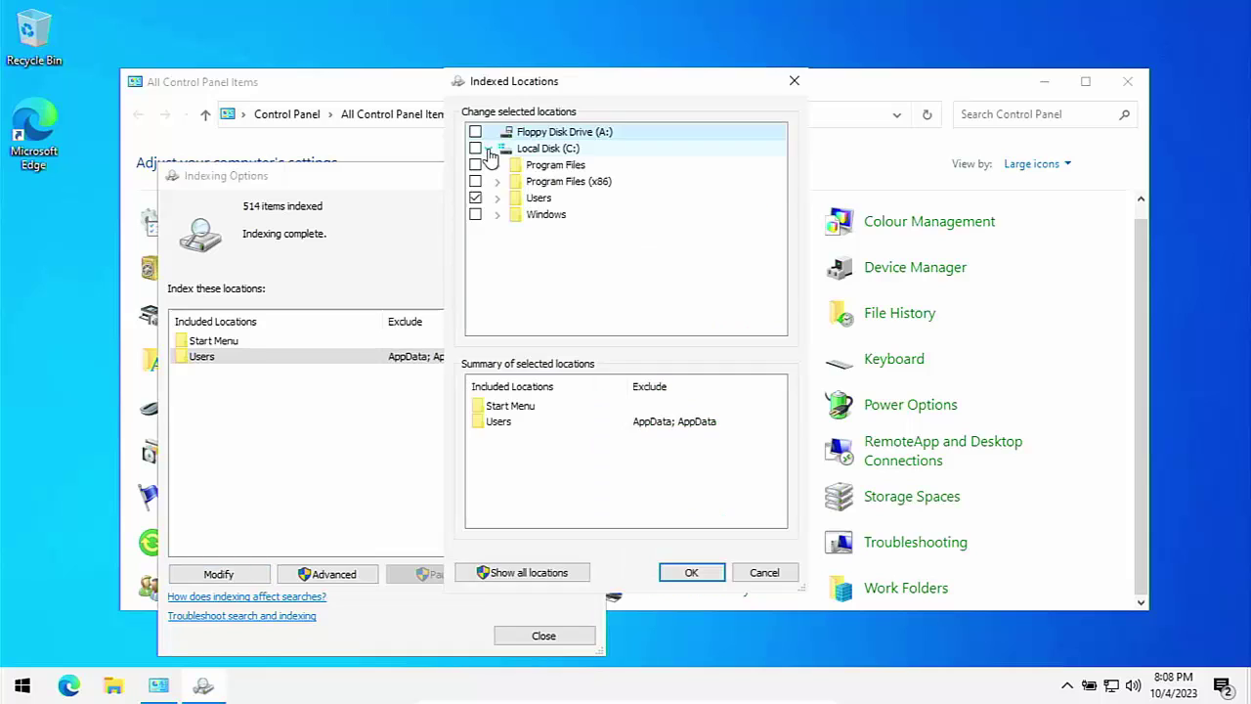
left_click(475, 197)
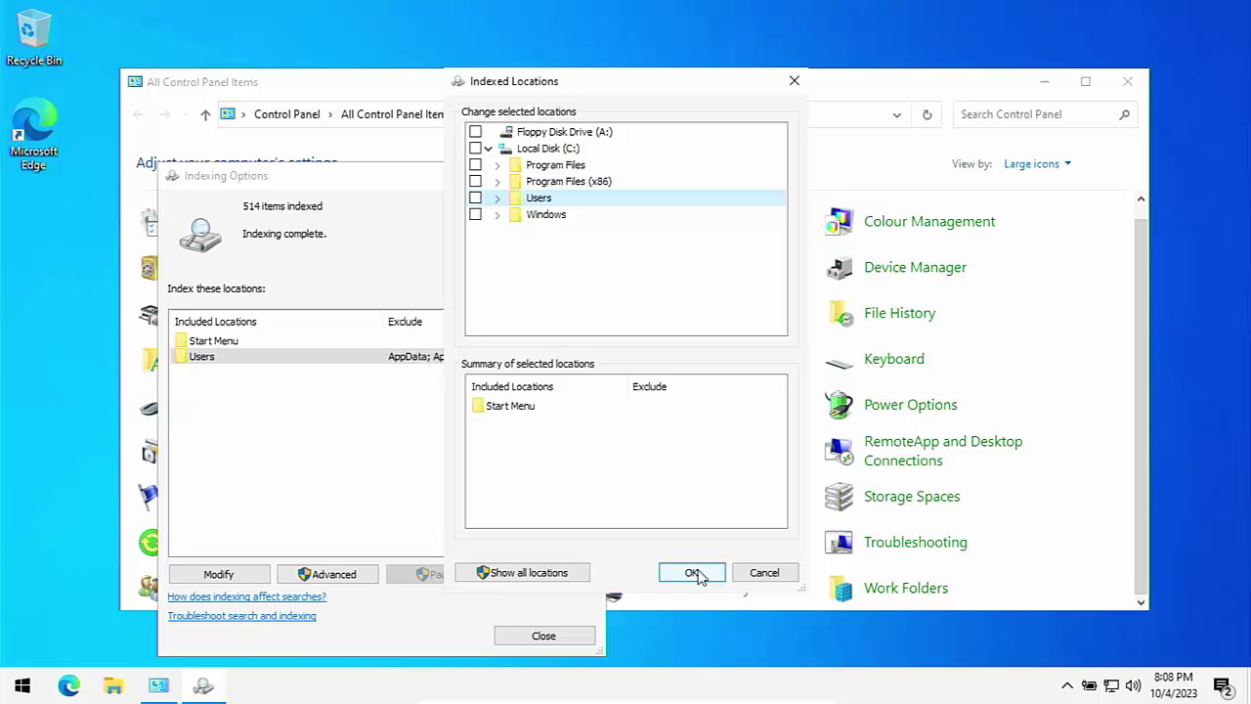
left_click(498, 198)
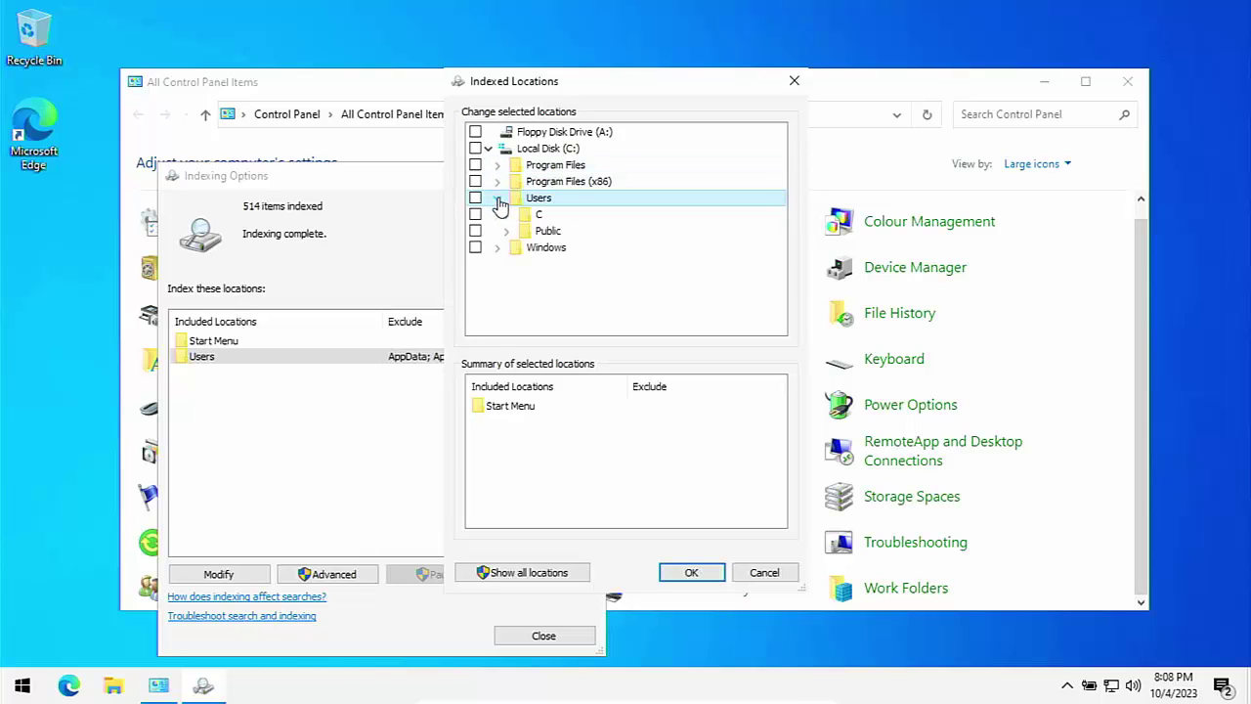
left_click(508, 215)
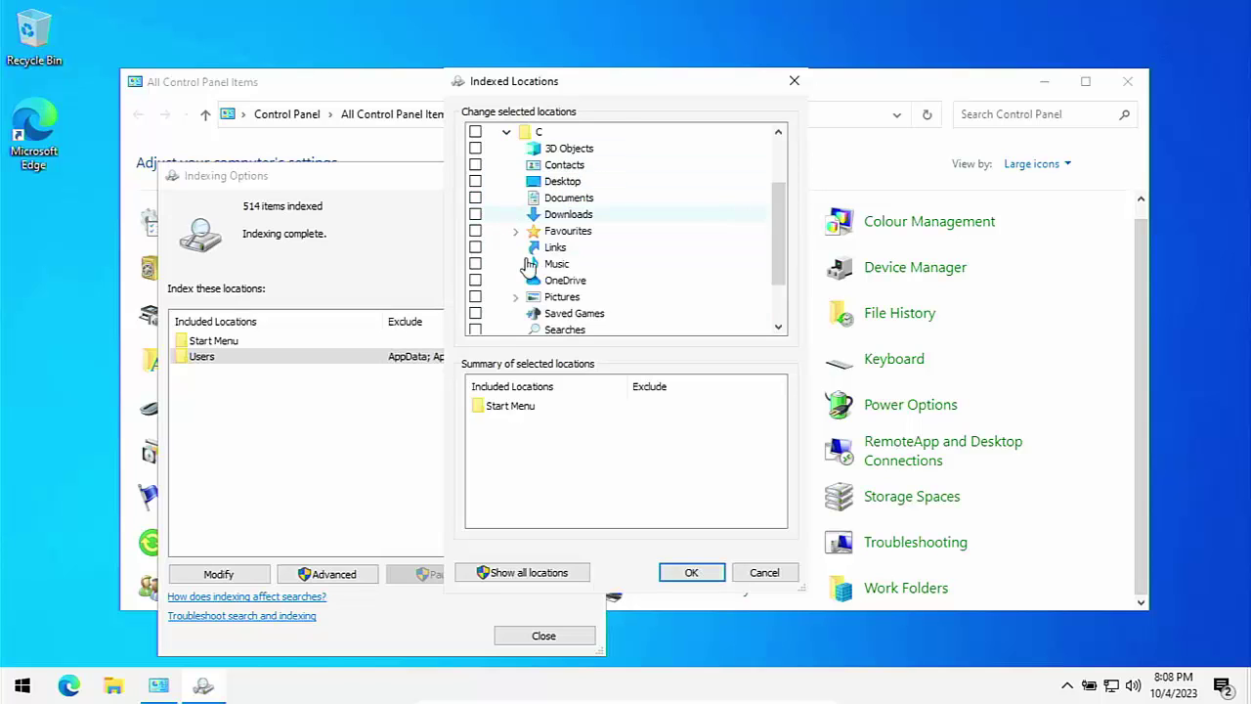
scroll(558, 299, "down", 2)
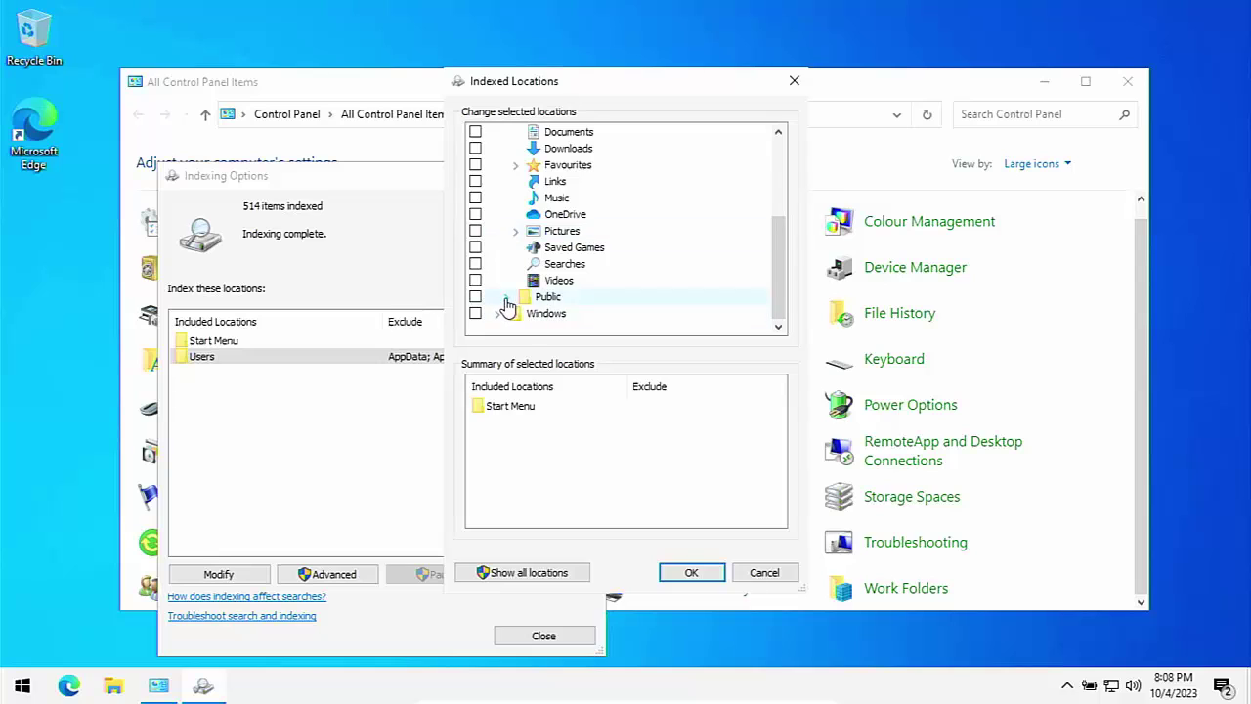
left_click(505, 297)
double_click(524, 305)
scroll(623, 287, "down", 20)
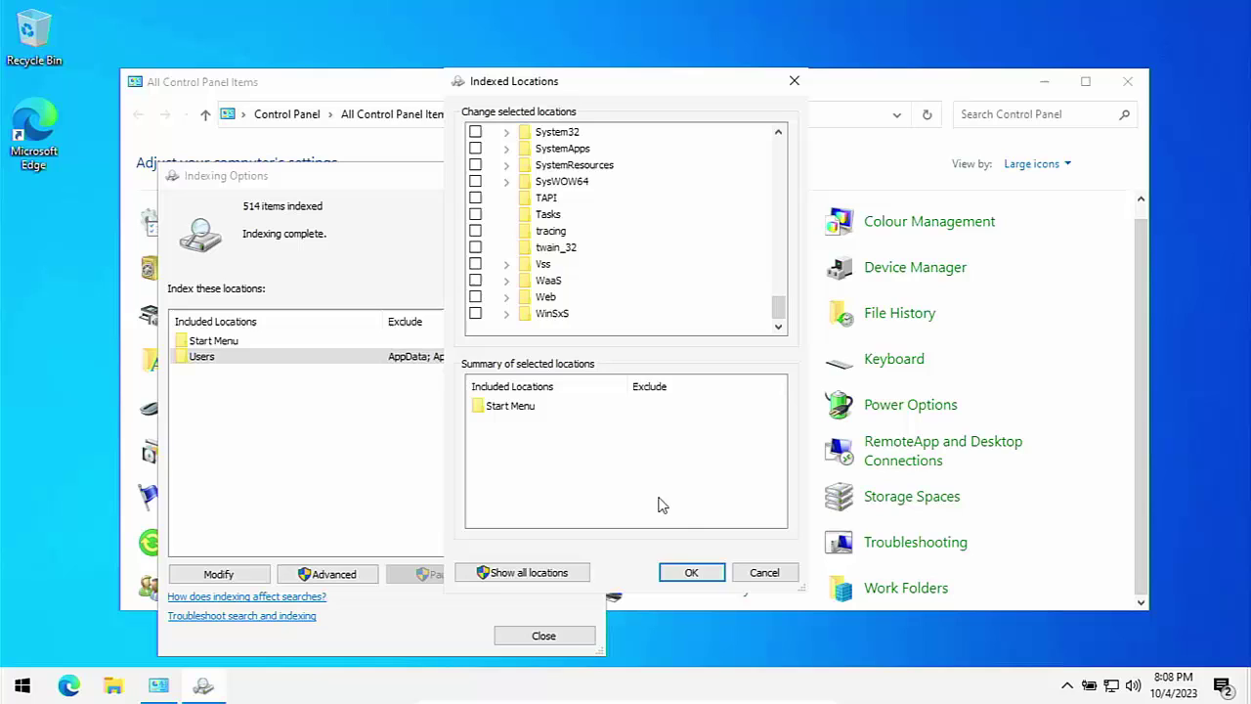
left_click(691, 573)
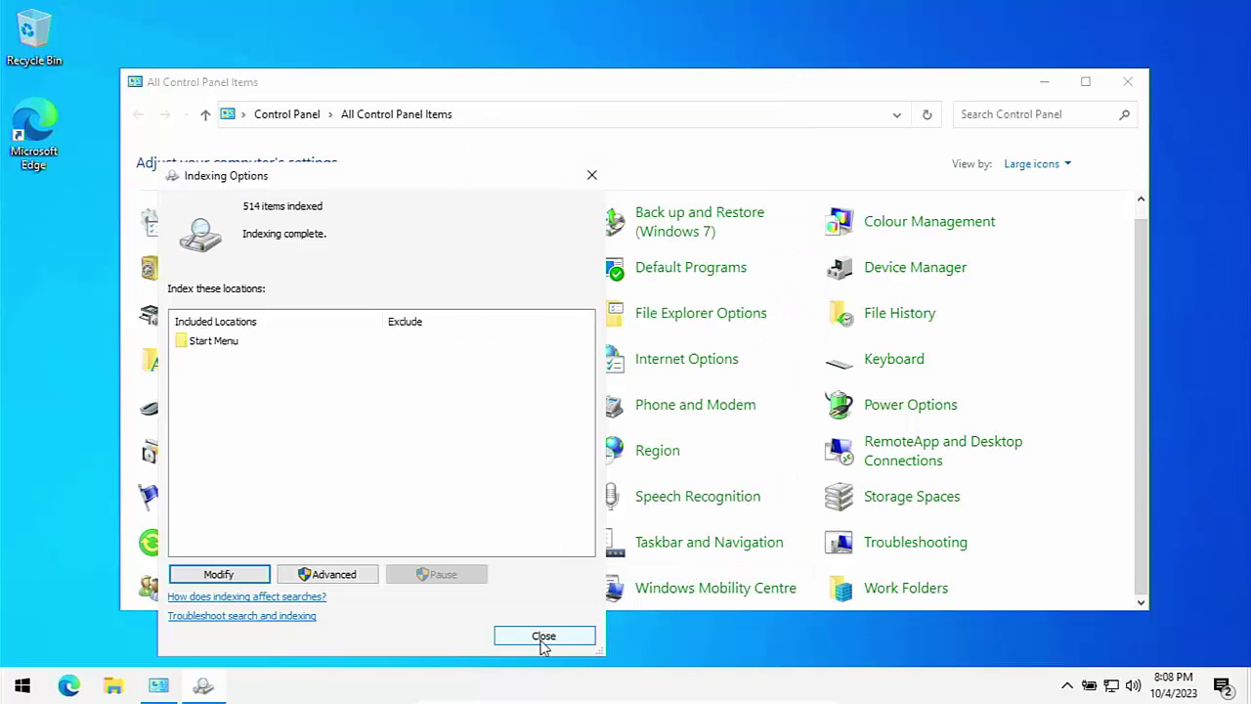
Reopen the indexed locations editor and expand Local Disk (C:), Users and the C user folder.
left_click(219, 341)
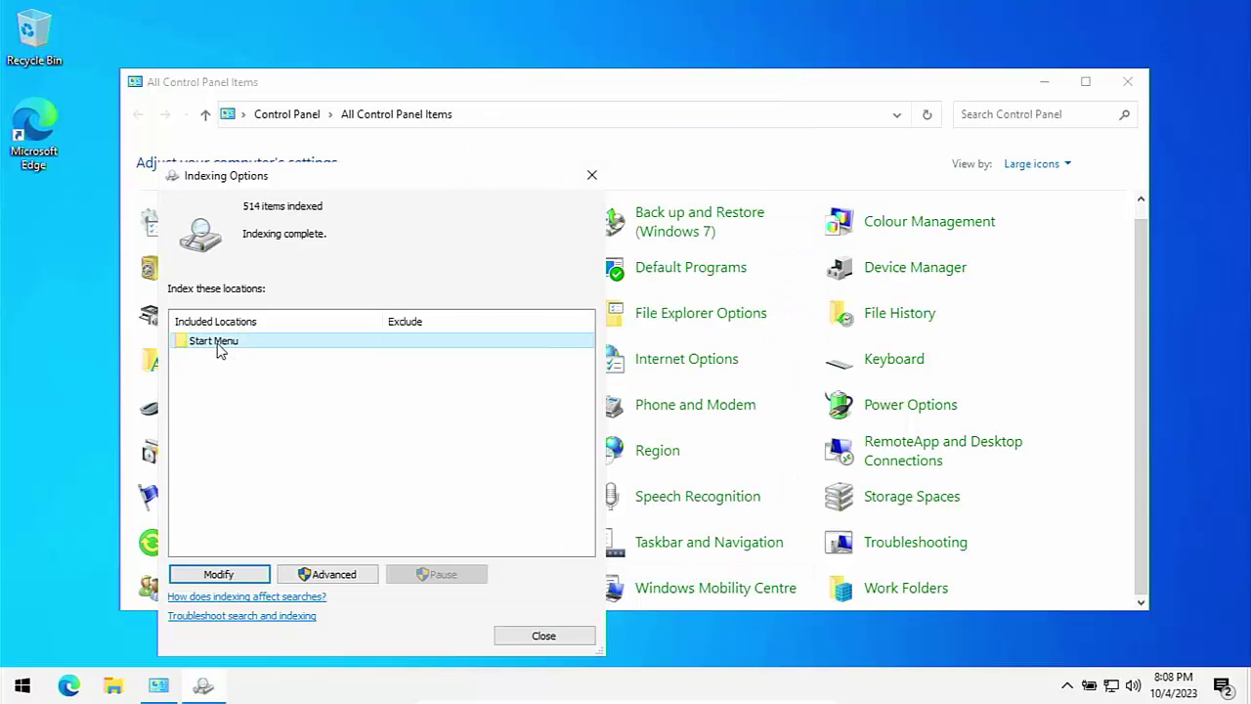
left_click(246, 575)
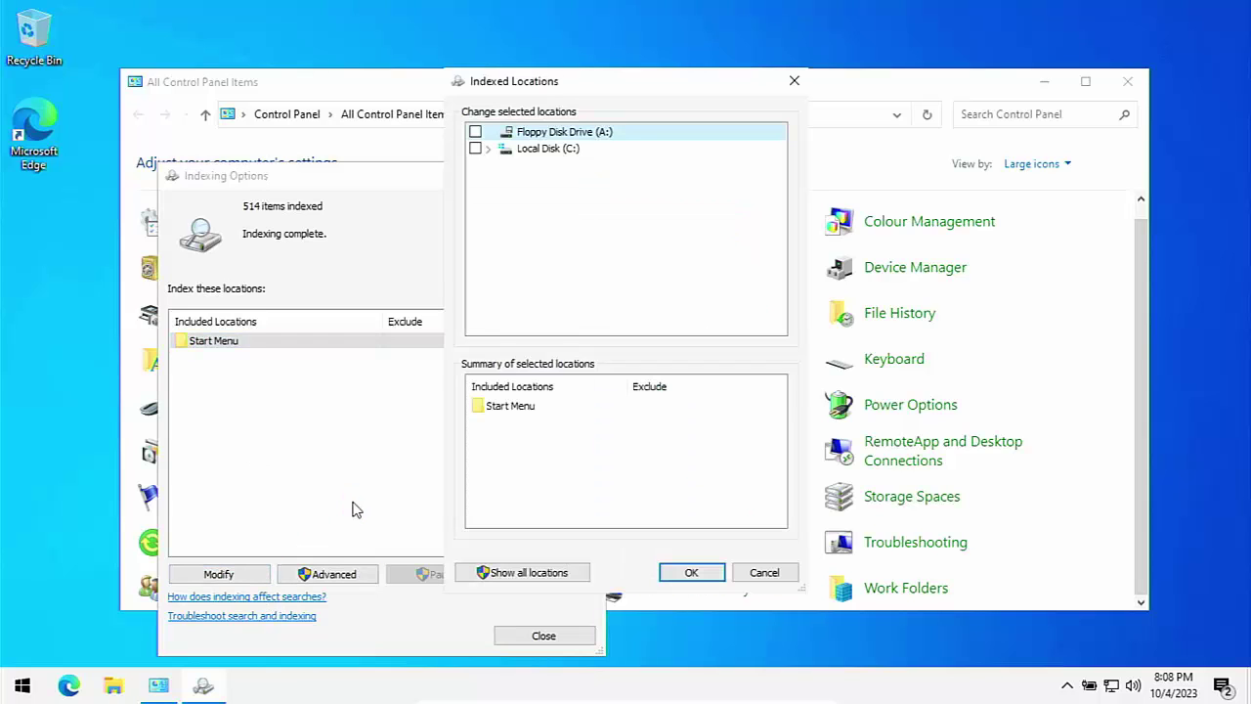
left_click(491, 406)
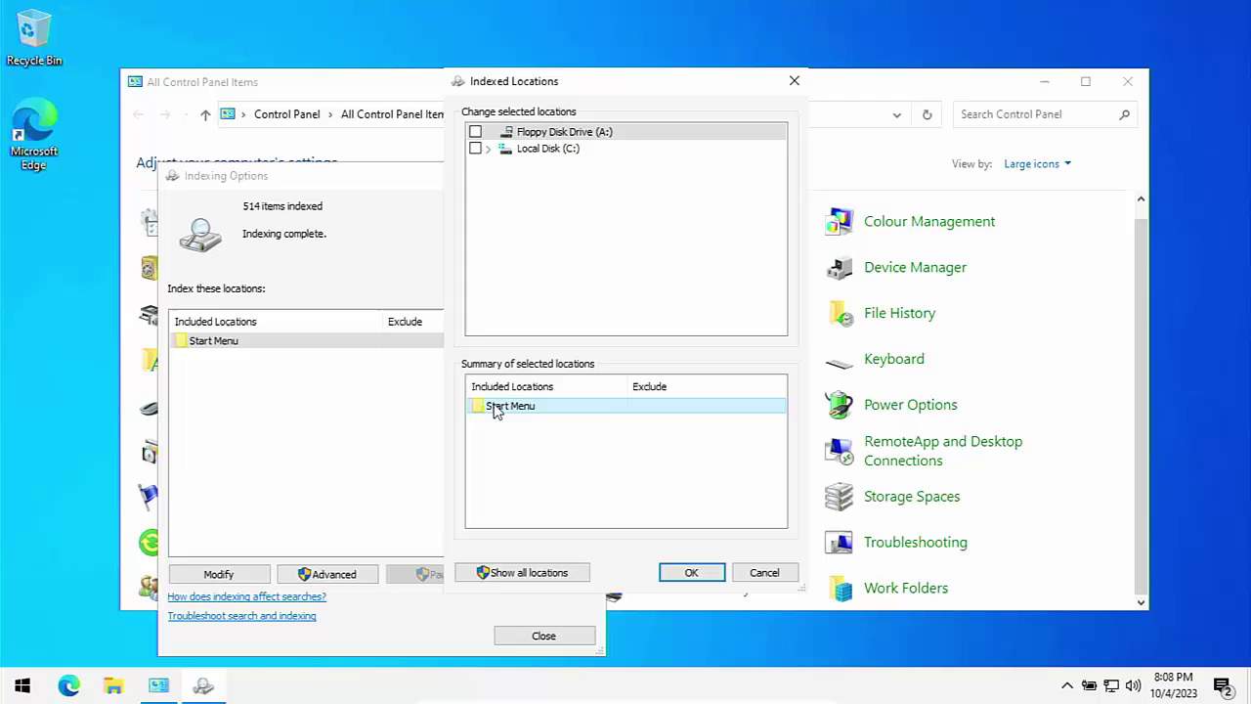
left_click(488, 148)
left_click(497, 198)
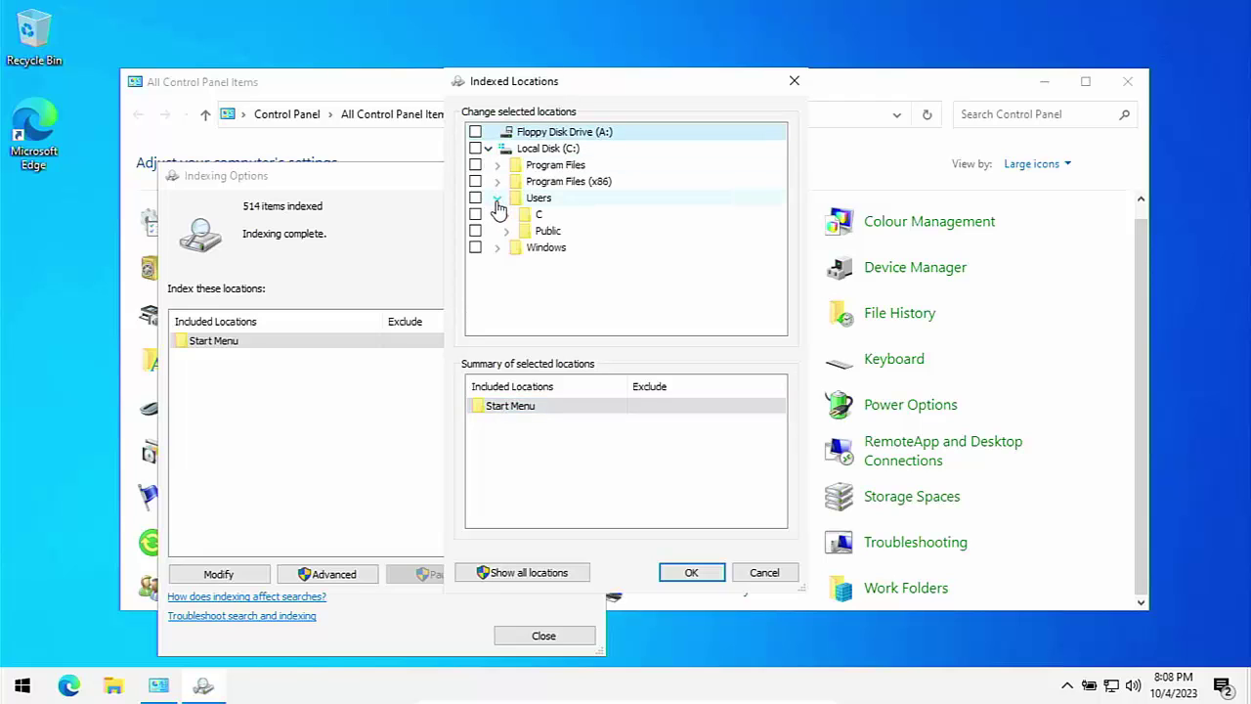
left_click(506, 214)
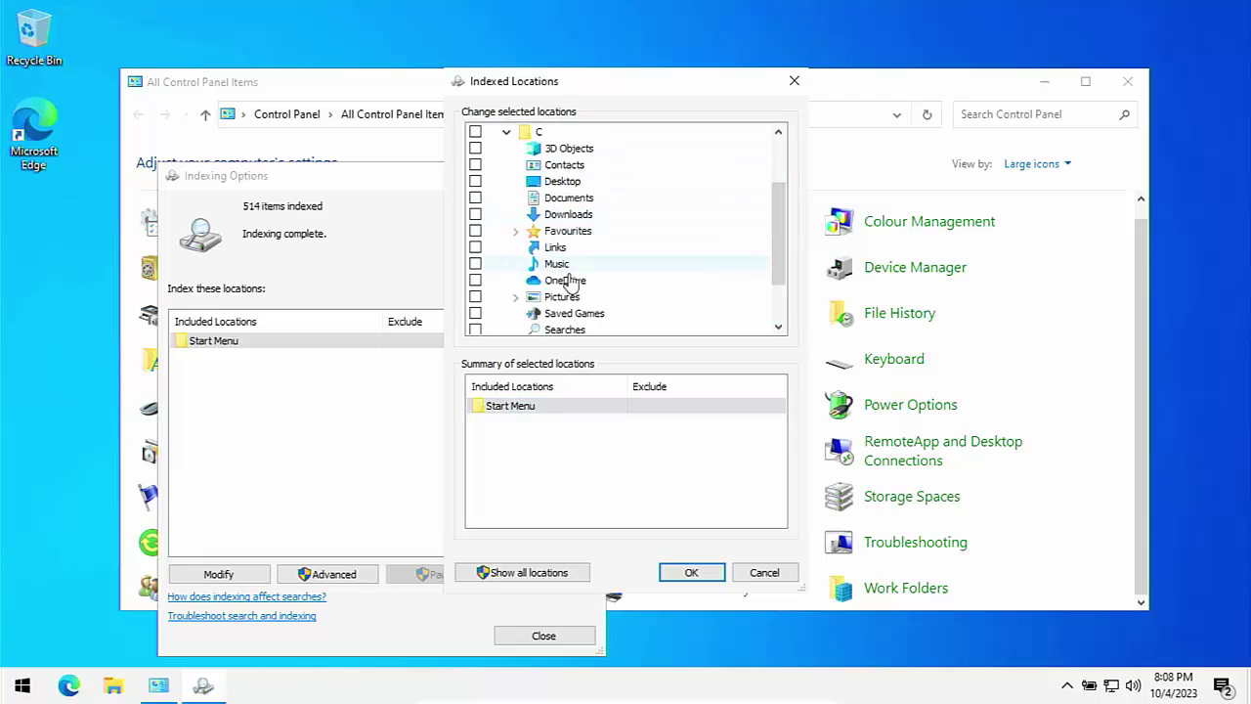
Browse the Public and Windows folders, accept locations unchanged, and close Indexing Options.
scroll(577, 276, "down", 2)
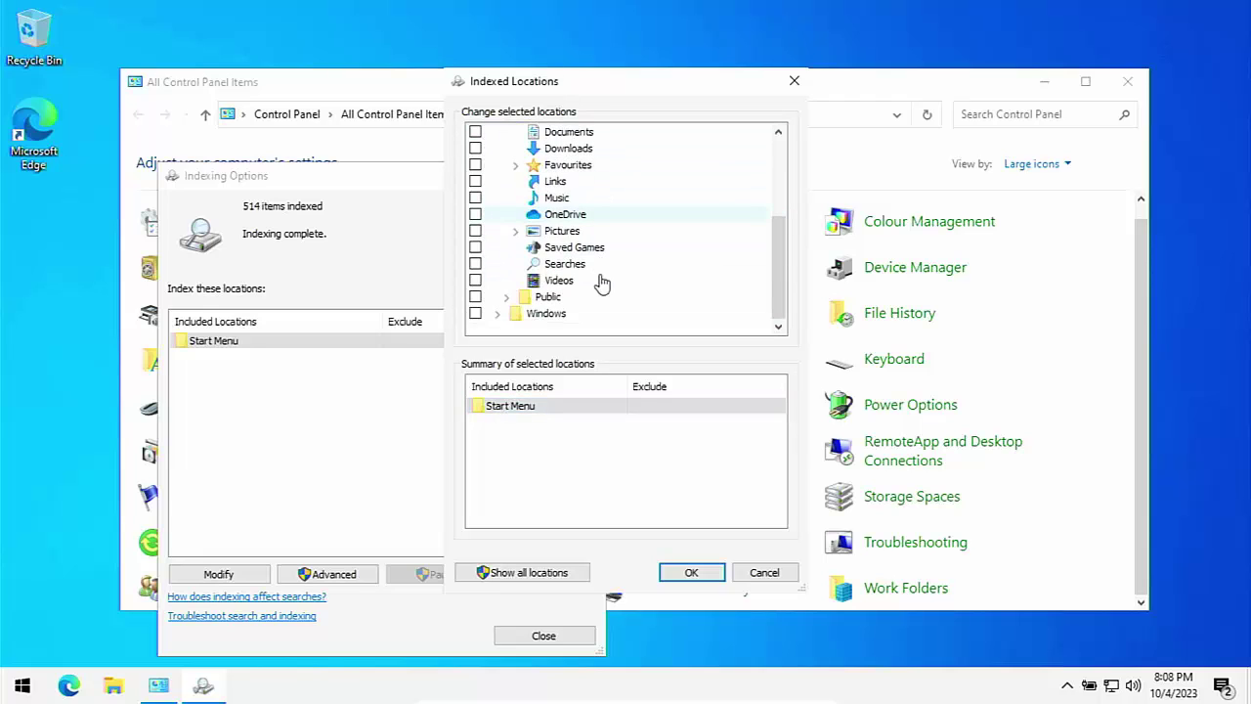
left_click(506, 296)
scroll(573, 283, "down", 1)
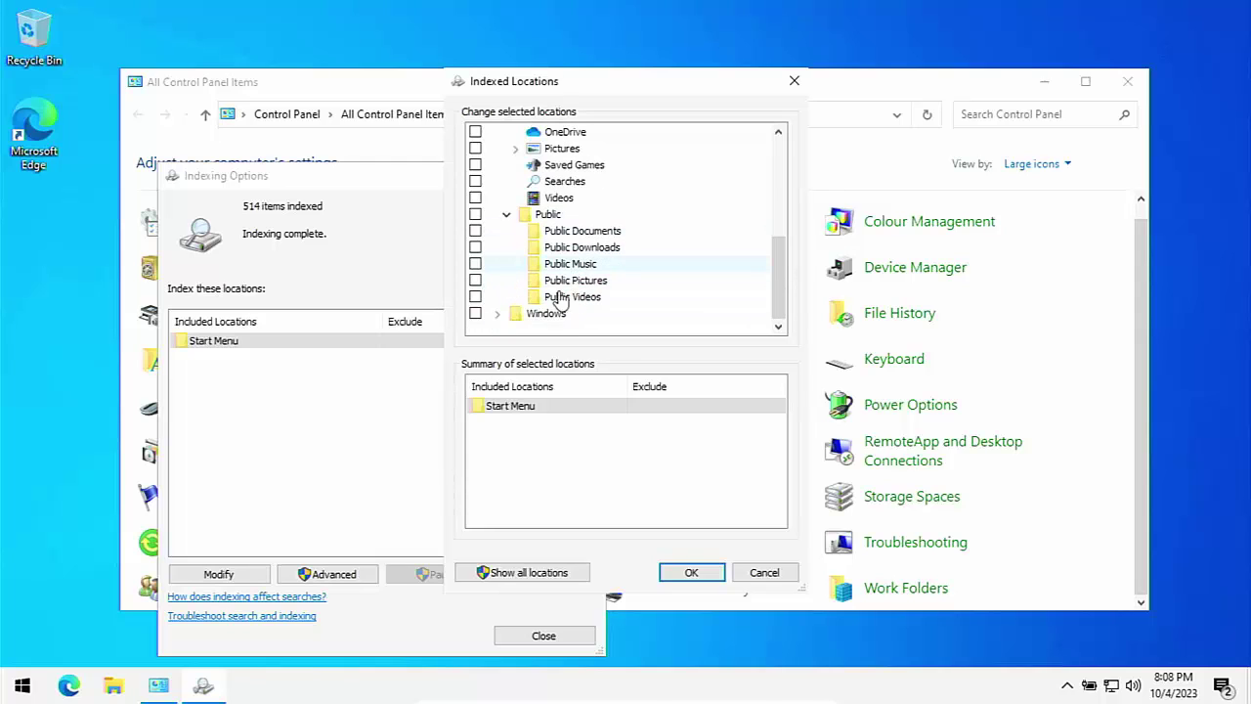
left_click(502, 314)
scroll(532, 313, "down", 9)
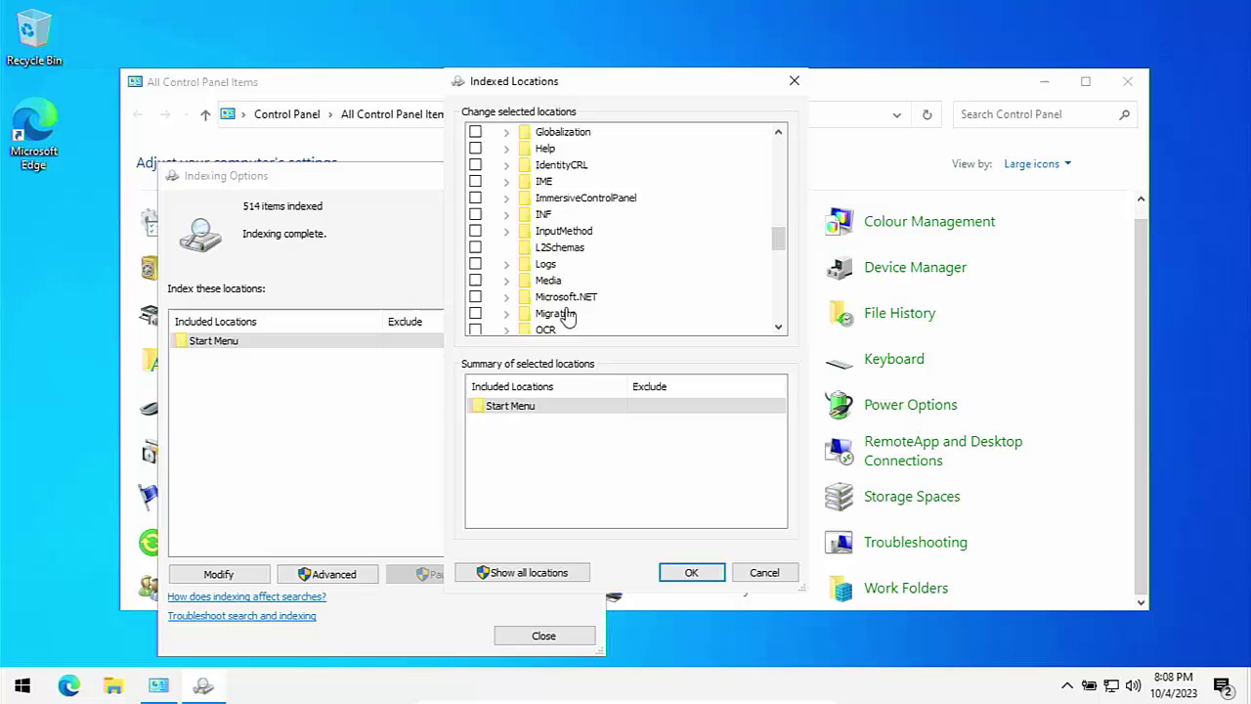
left_click(685, 573)
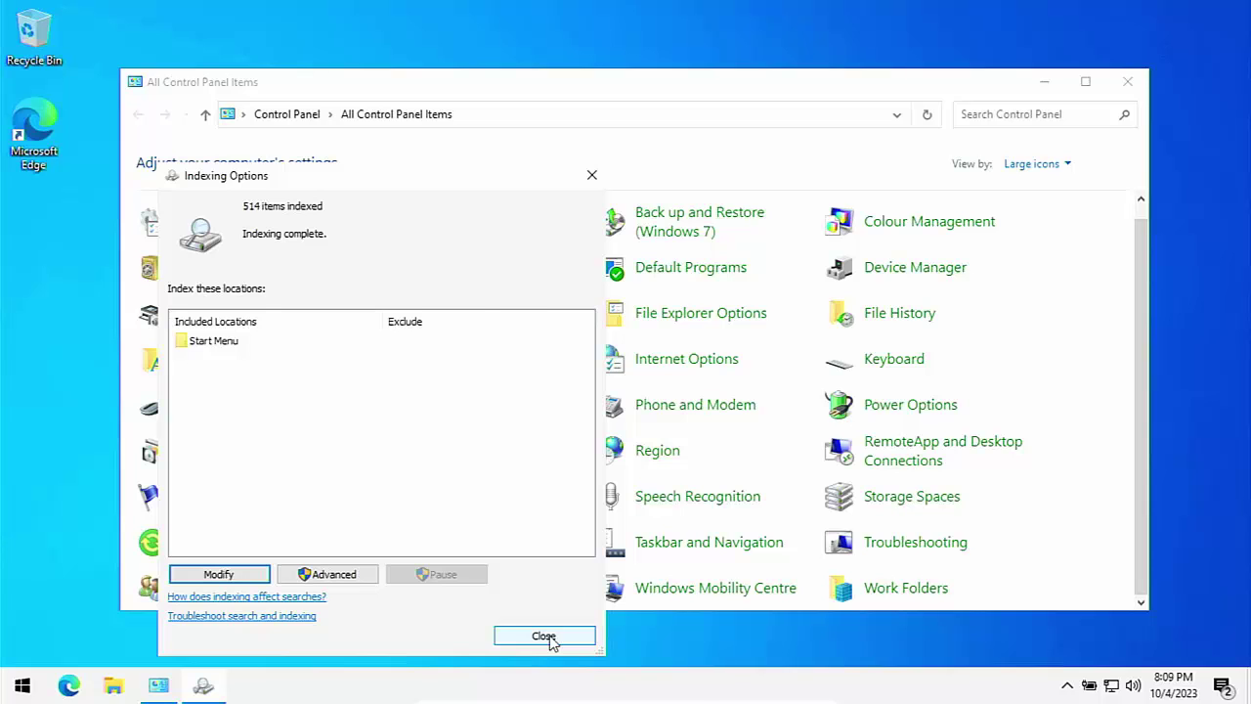
left_click(545, 636)
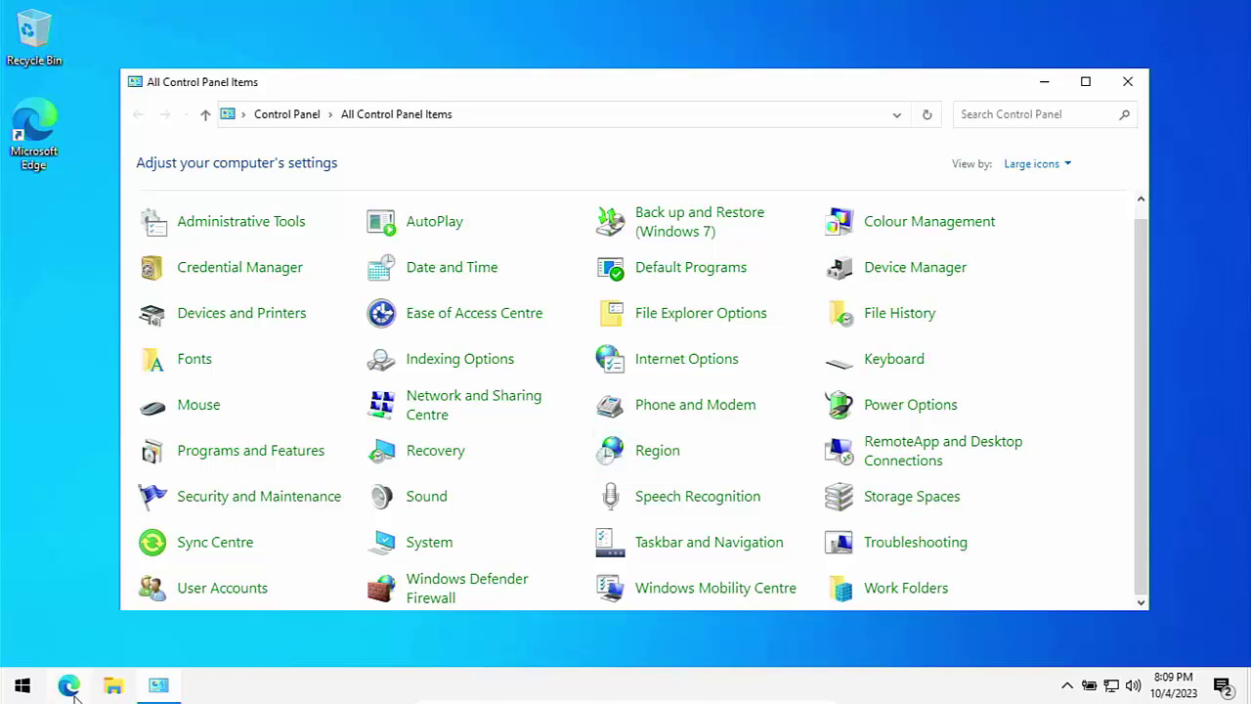
Launch Disk Clean-up for drive C: from a Start search for 'cleanu'.
left_click(23, 685)
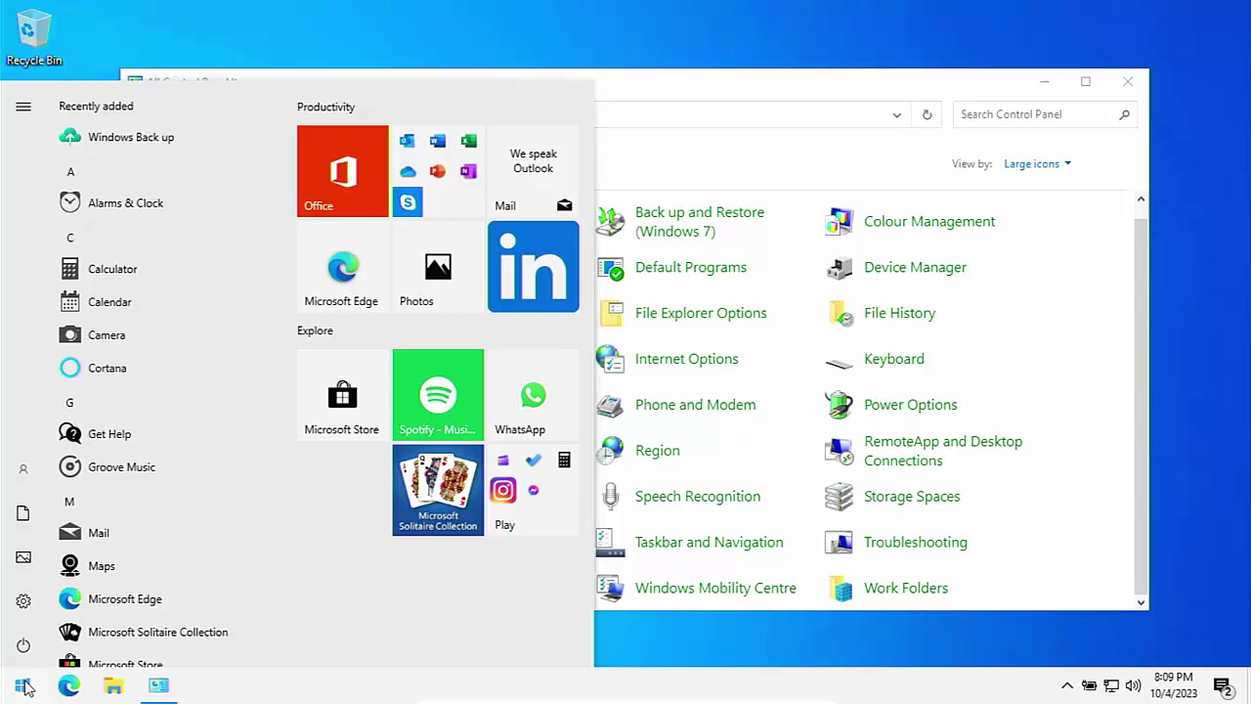
type("c")
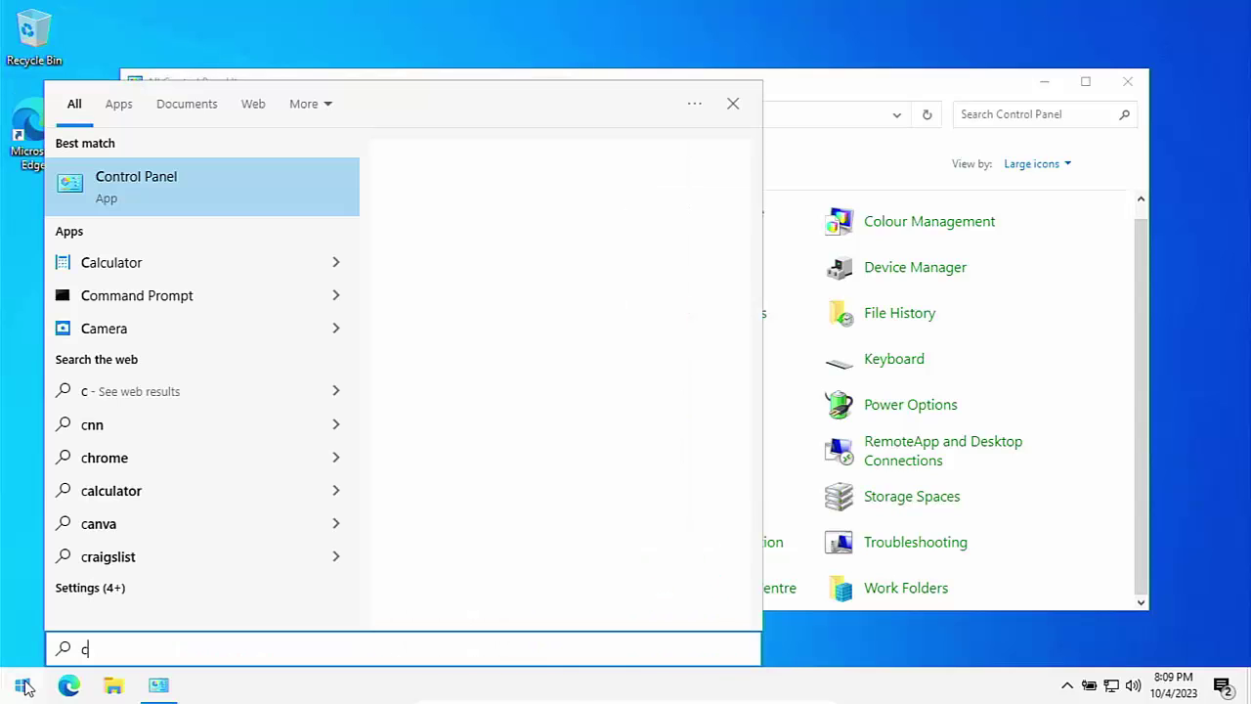
type("leanu")
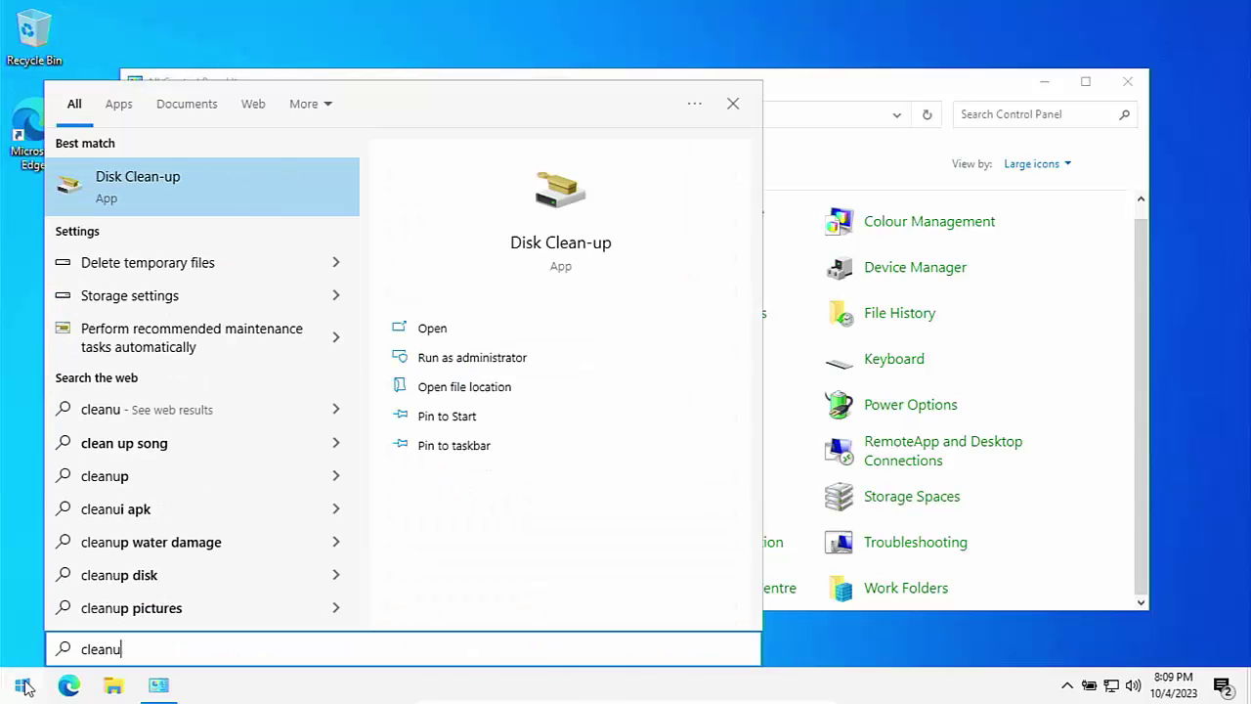
left_click(128, 184)
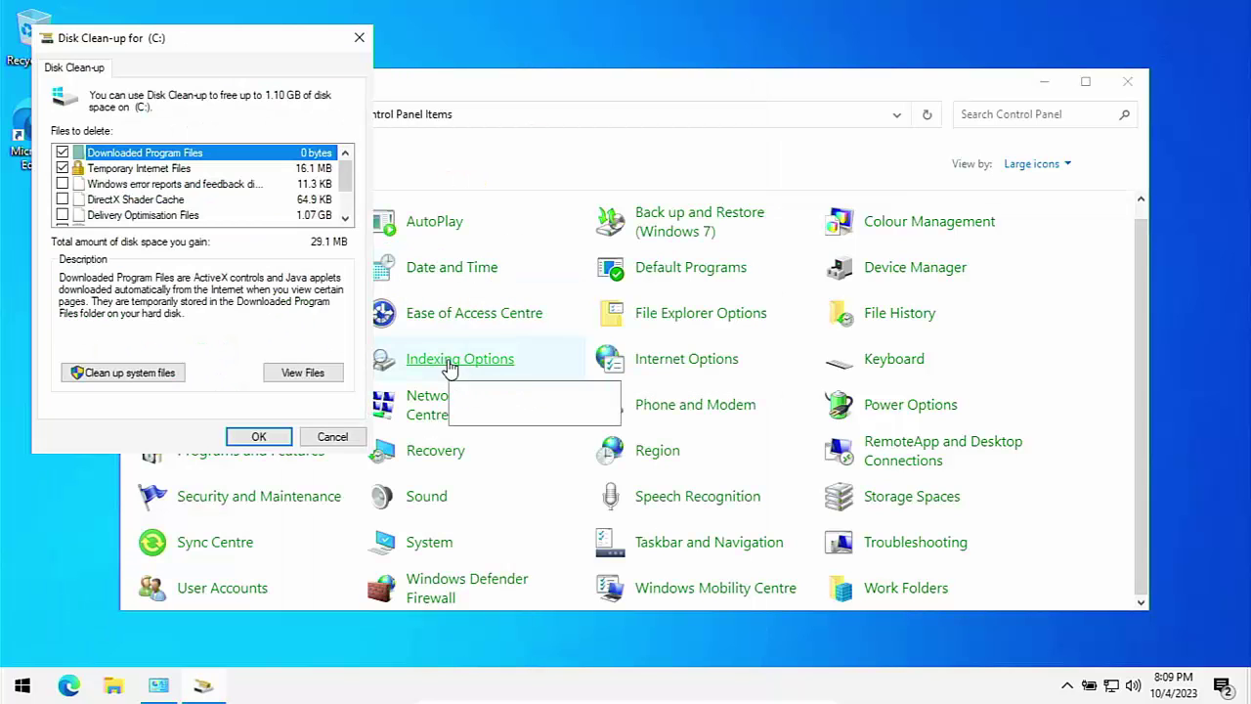
left_click(347, 217)
left_click(347, 217)
left_click(347, 217)
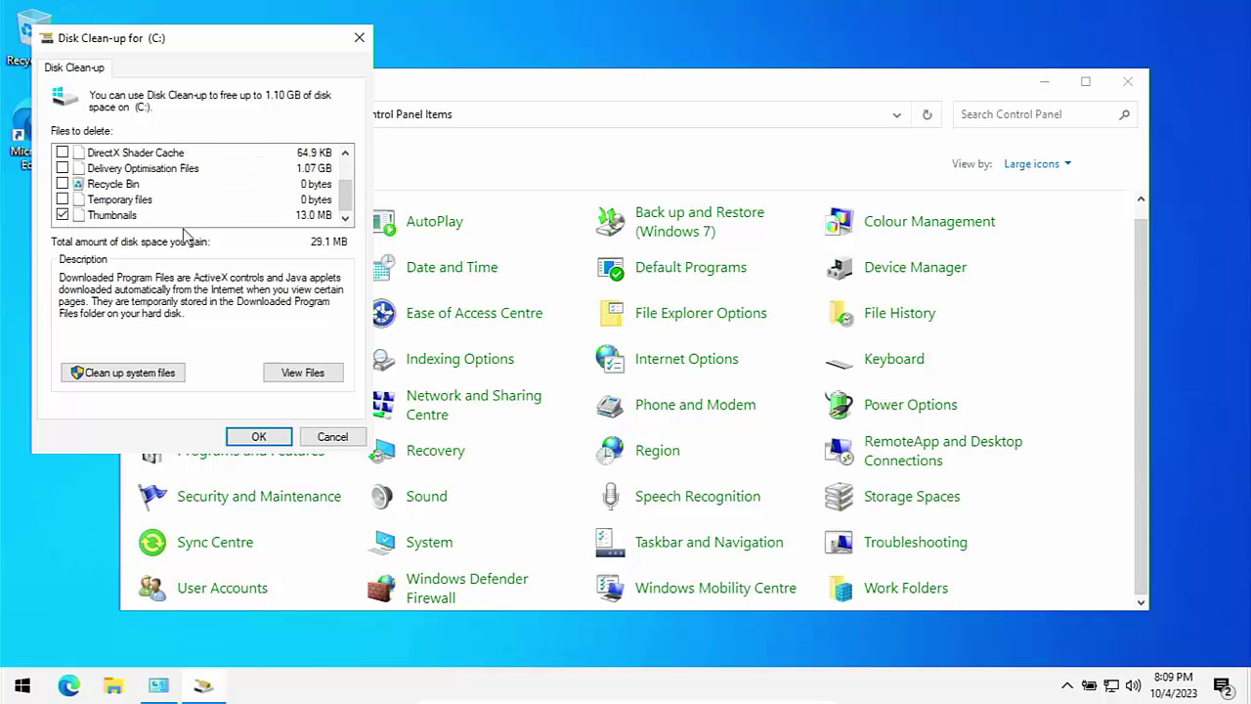
Delete Temporary files, Delivery Optimisation Files and DirectX Shader Cache, about 1.10 GB.
left_click(62, 200)
left_click(63, 168)
left_click(62, 153)
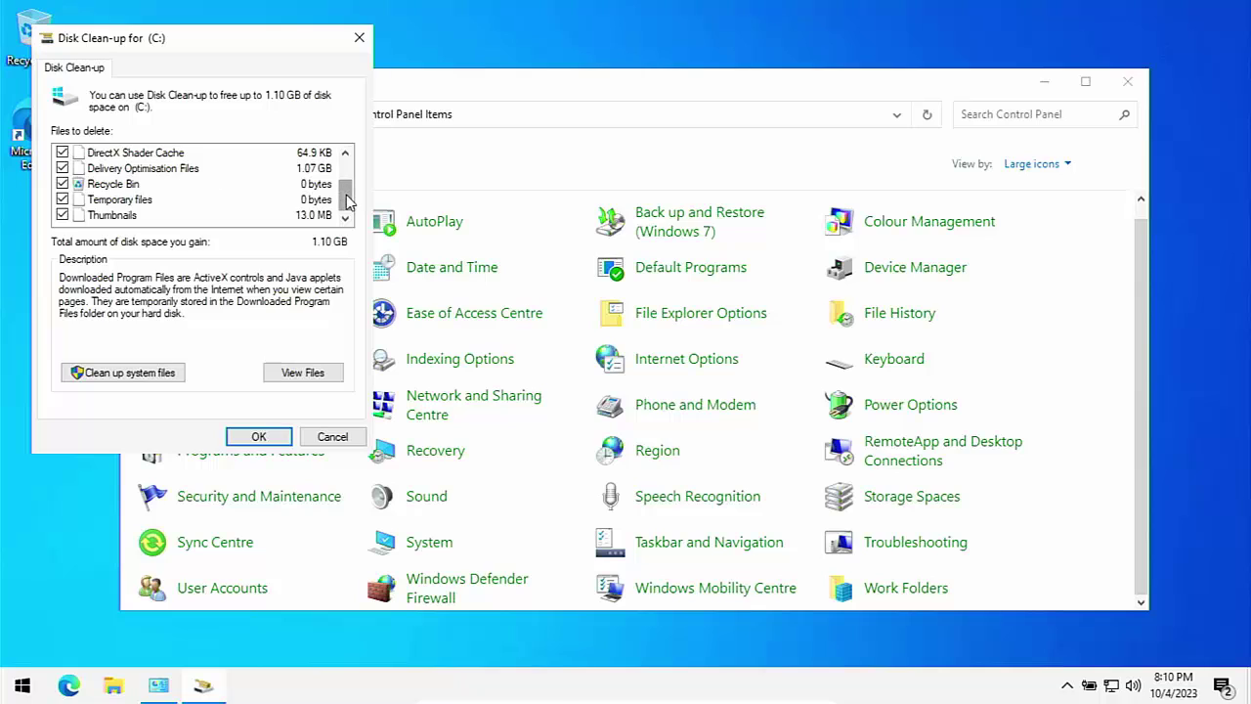
scroll(347, 201, "up", 2)
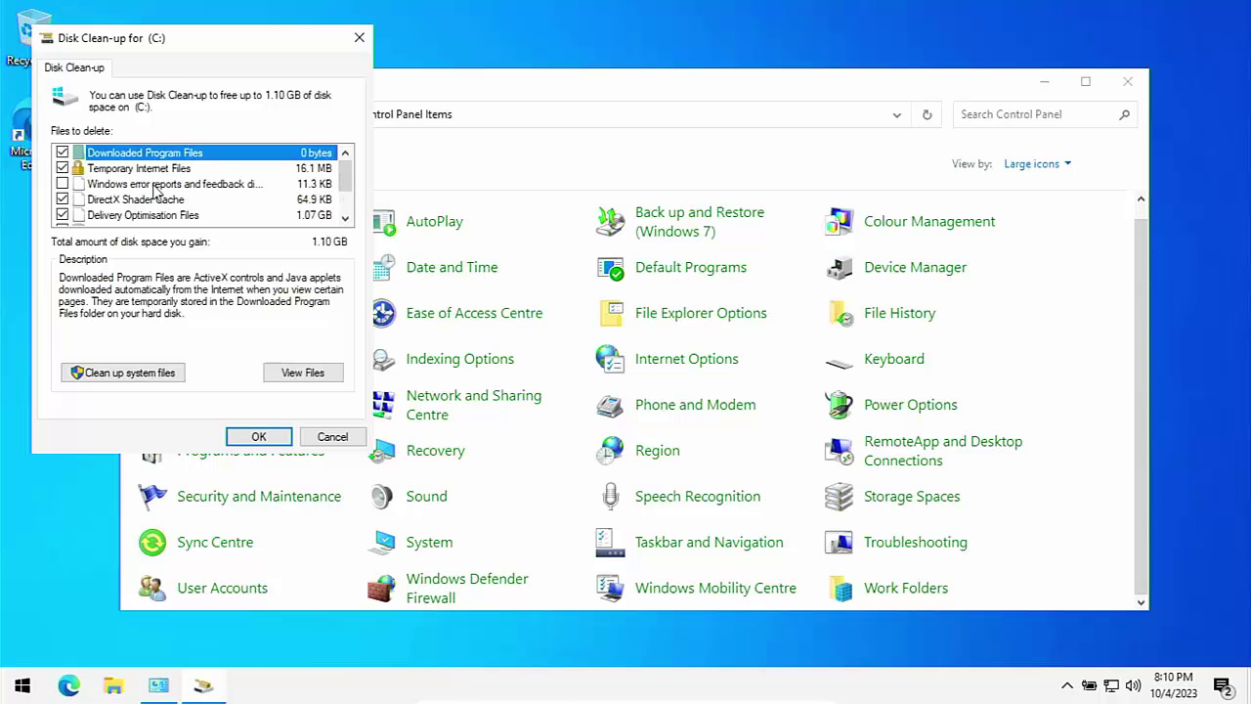
left_click(260, 437)
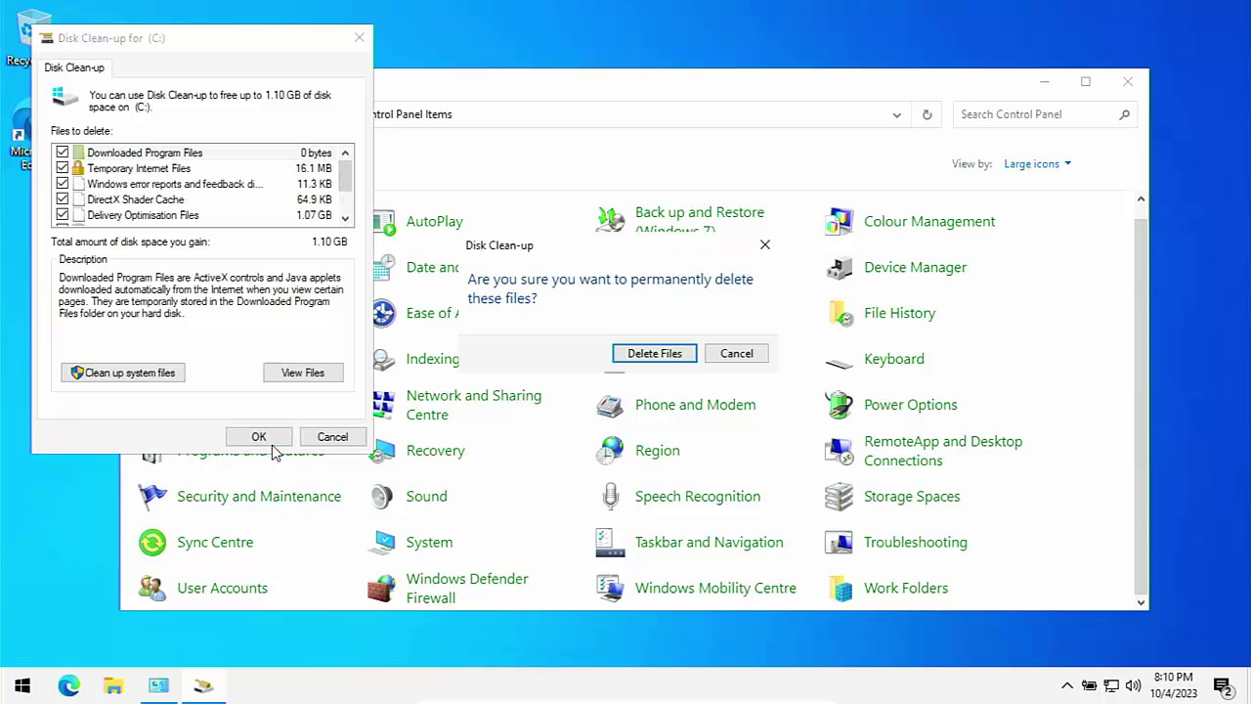
left_click(644, 350)
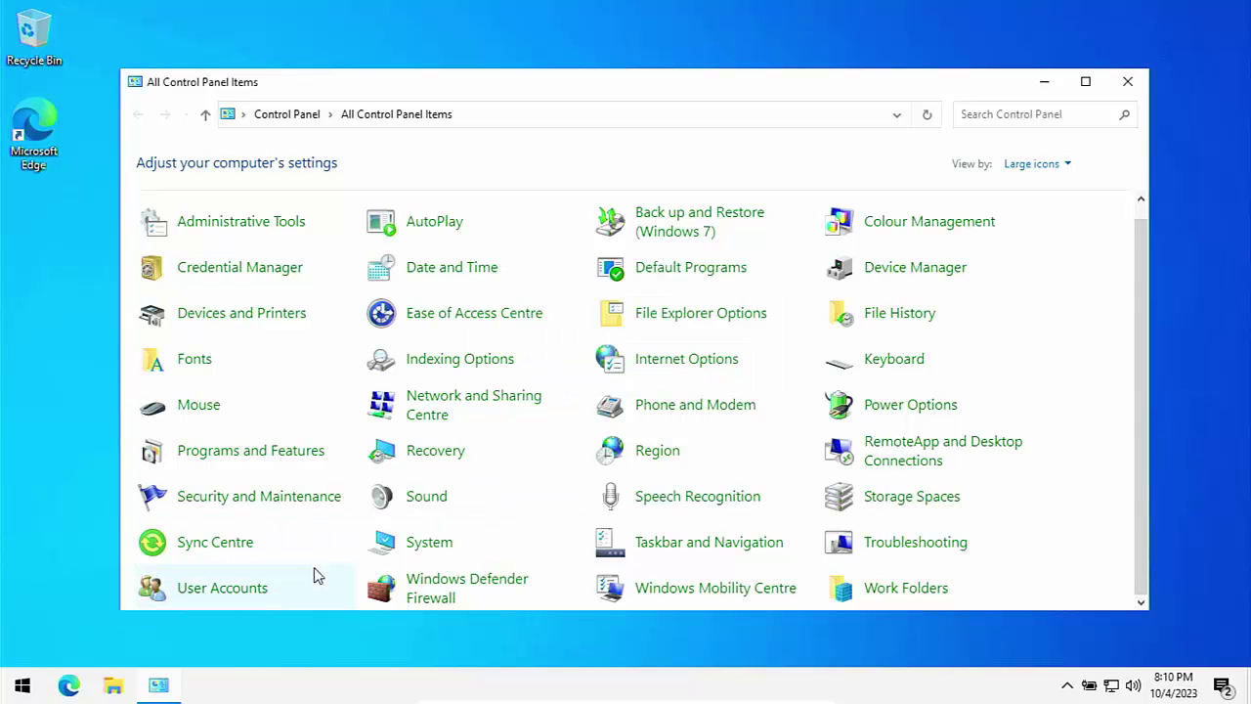
left_click(22, 686)
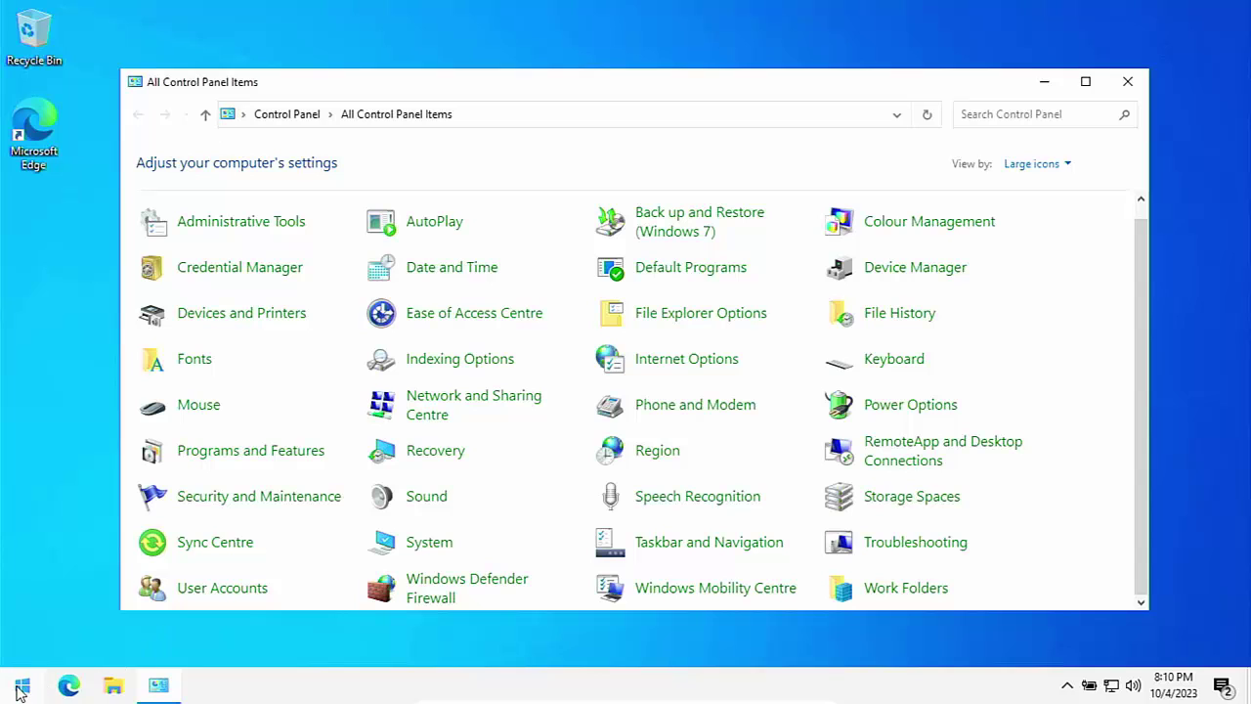
Relaunch Disk Clean-up via a 'clean' search and start scanning system files, including Windows Update Clean-up.
type("c")
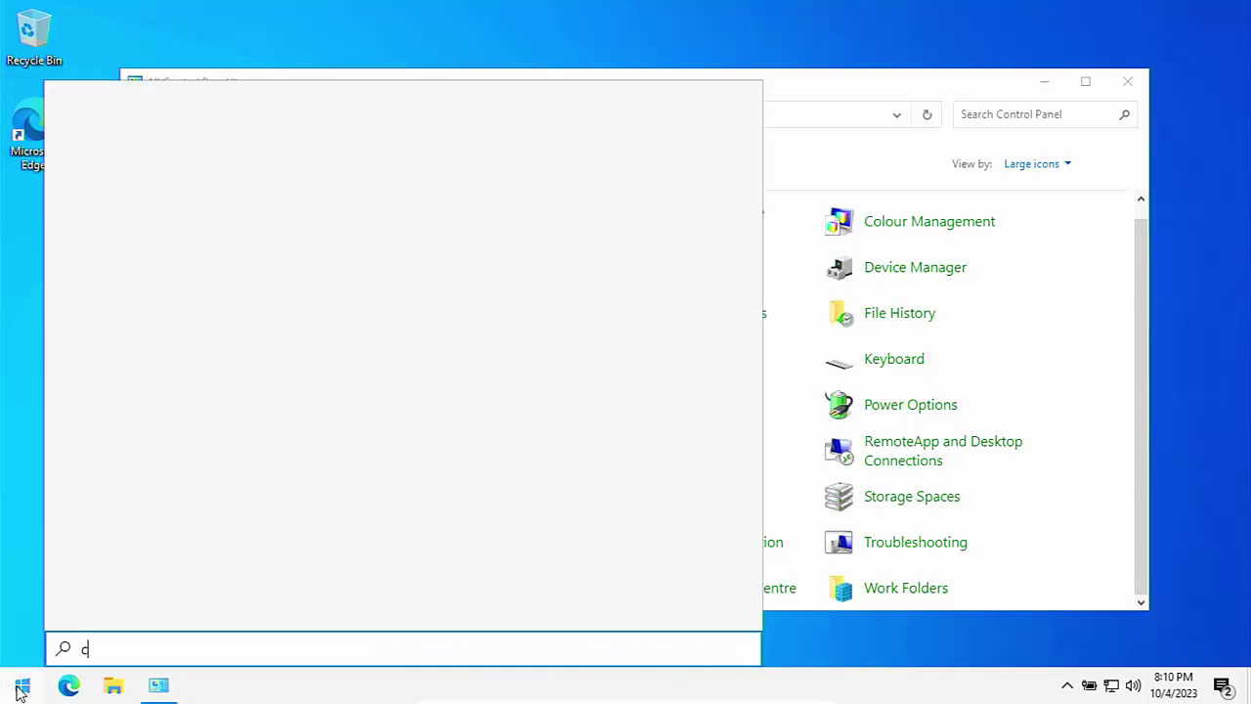
type("lean")
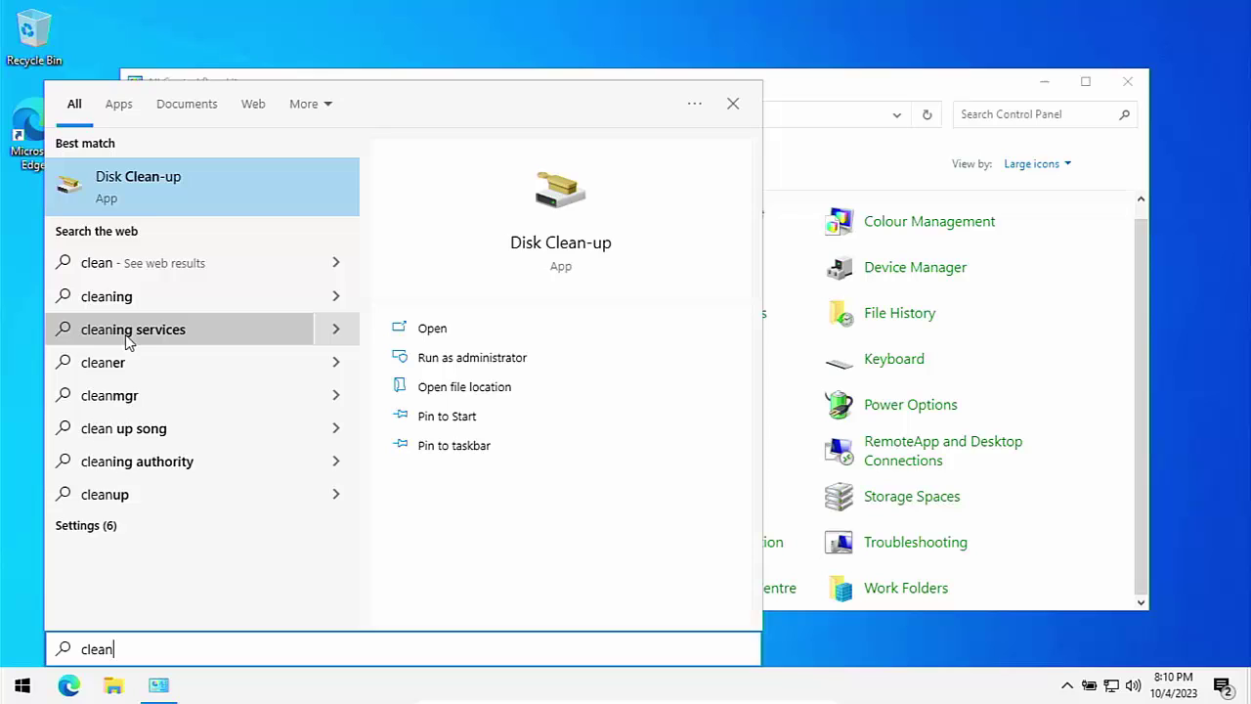
left_click(148, 174)
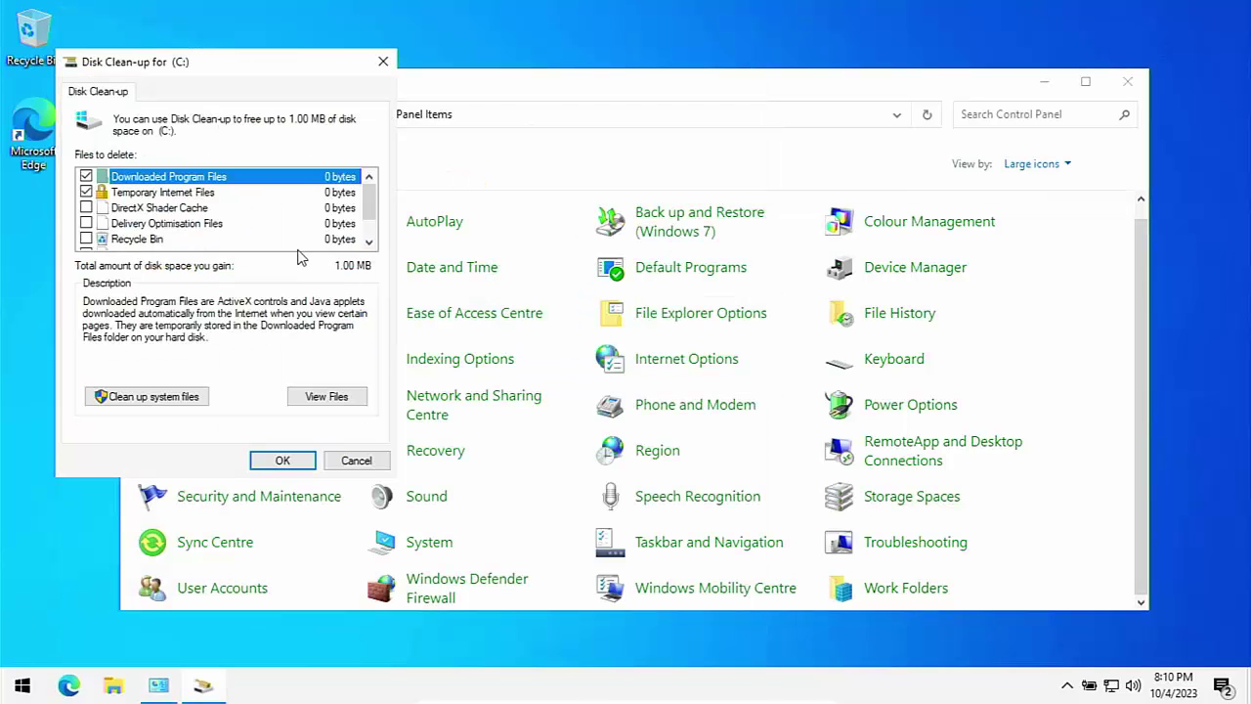
left_click(143, 398)
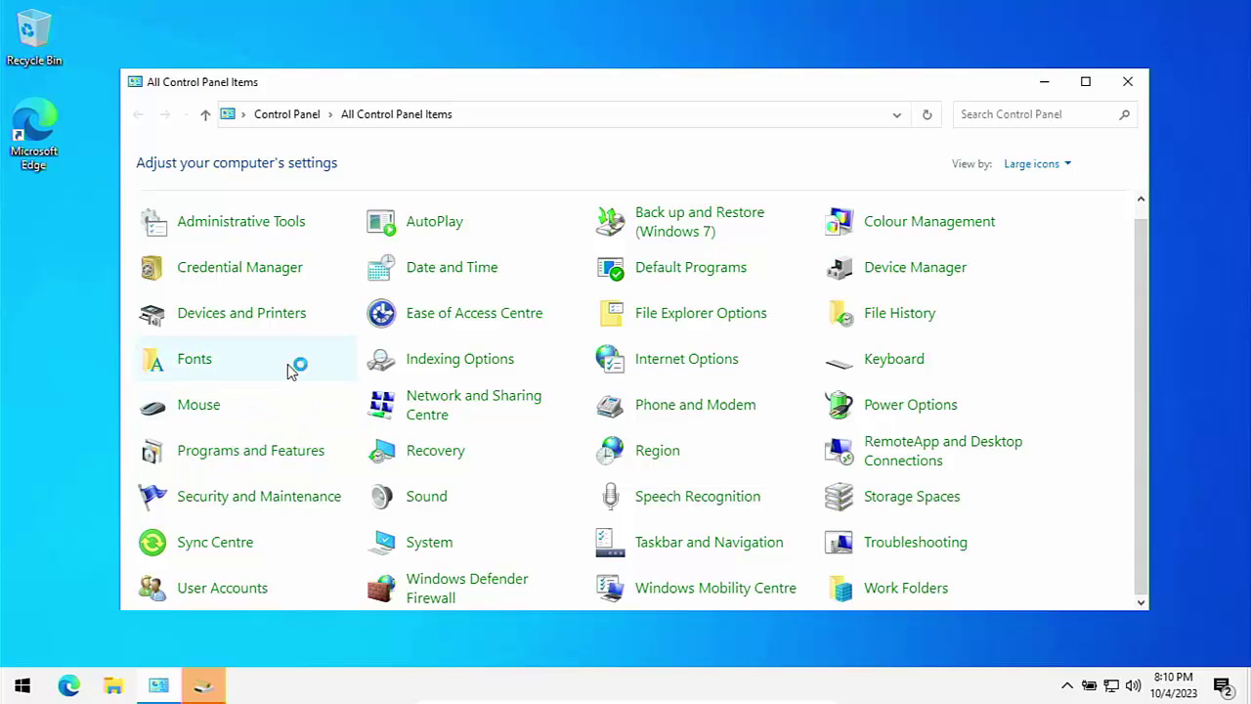
left_click(203, 687)
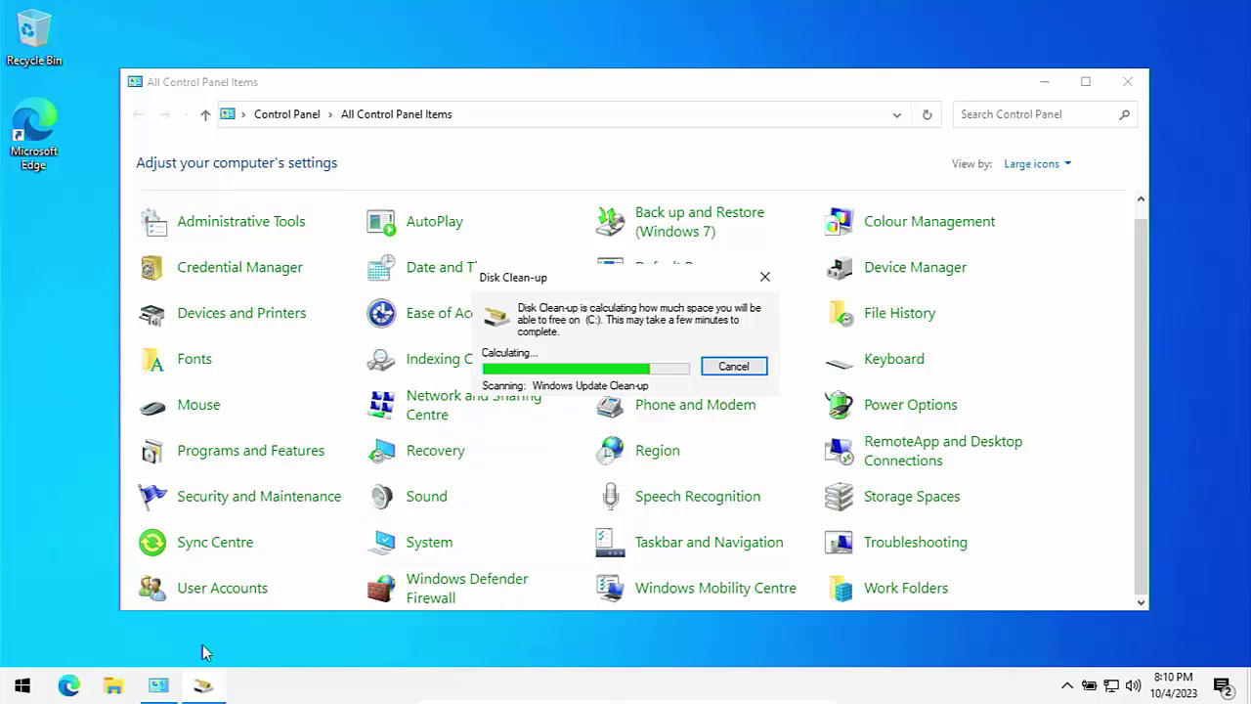
Uninstall the LinkedIn tile from the Start menu.
left_click(27, 687)
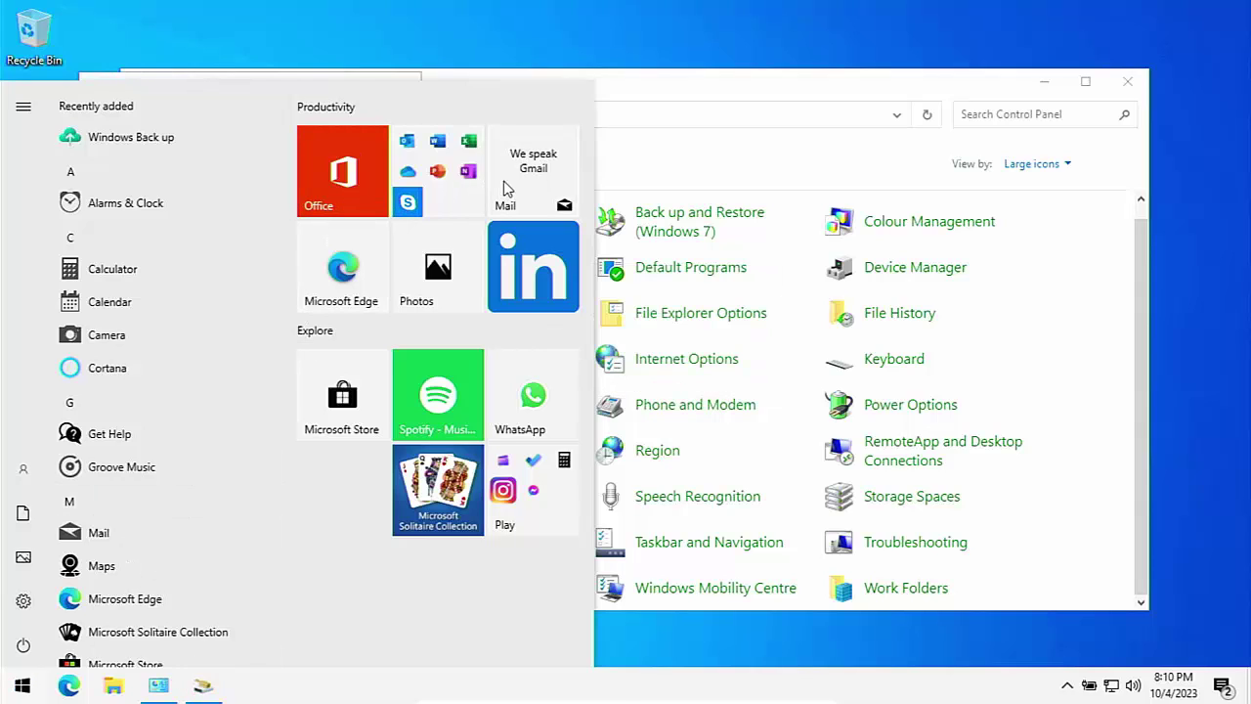
right_click(516, 278)
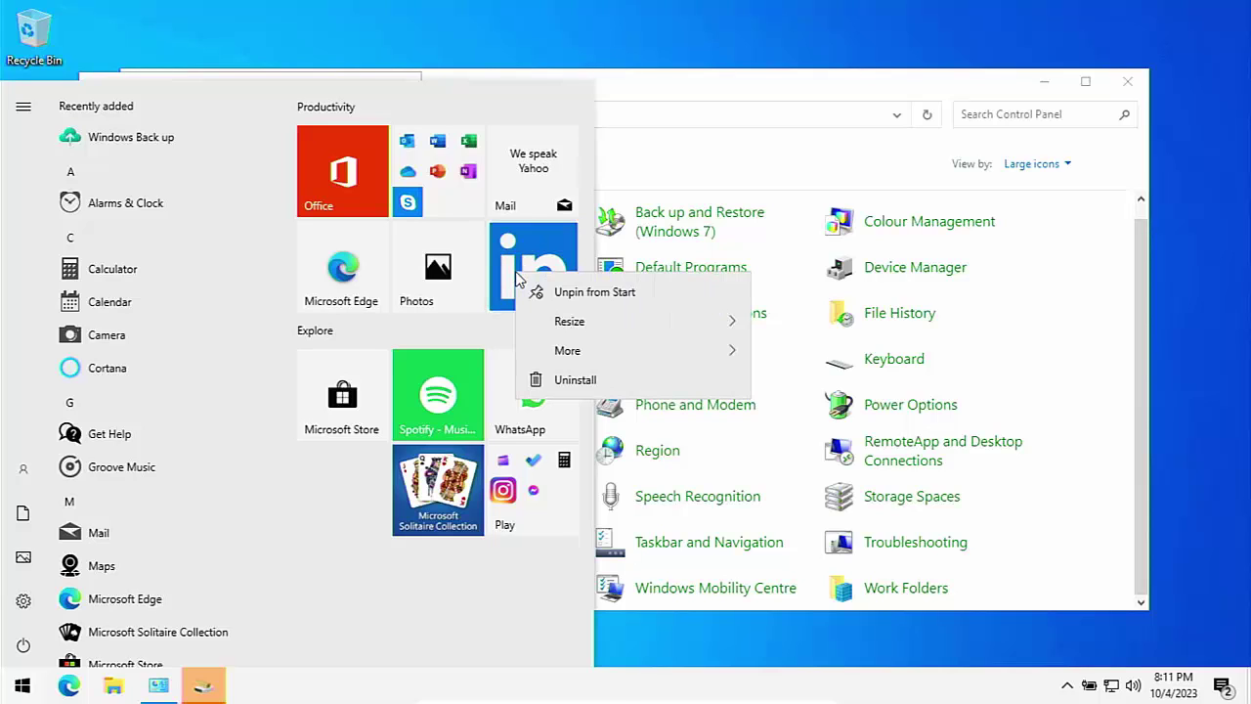
left_click(573, 381)
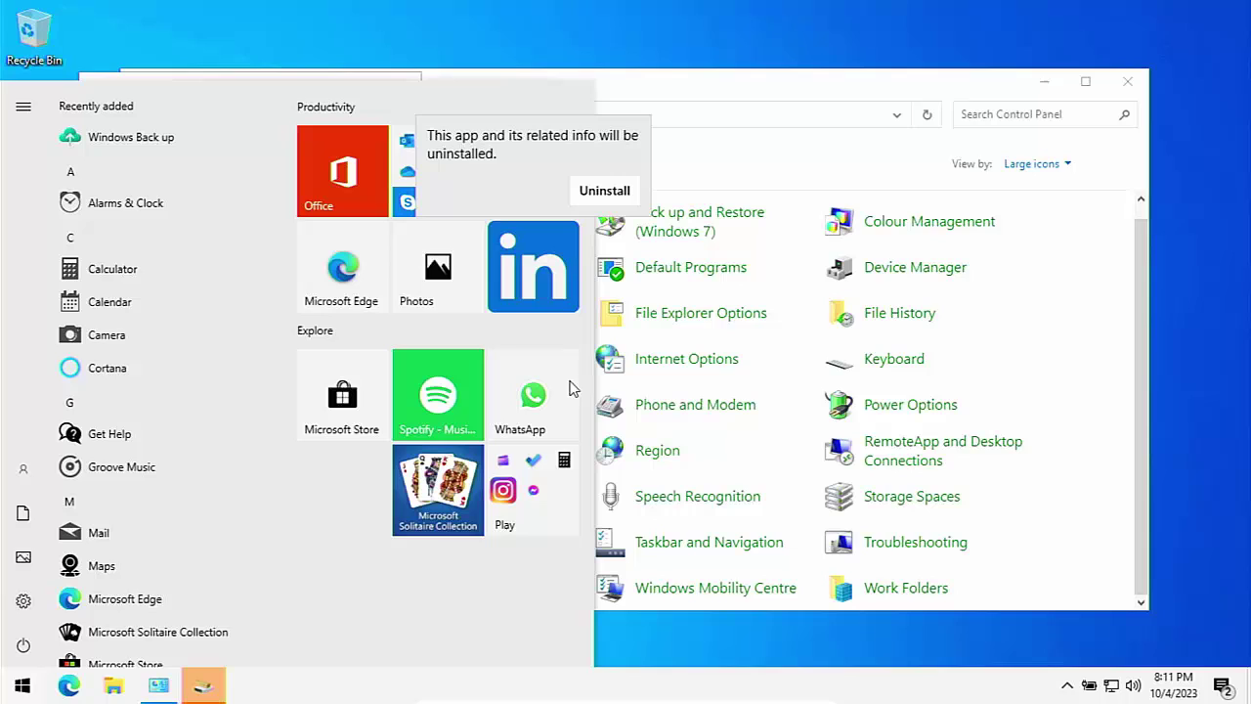
left_click(590, 194)
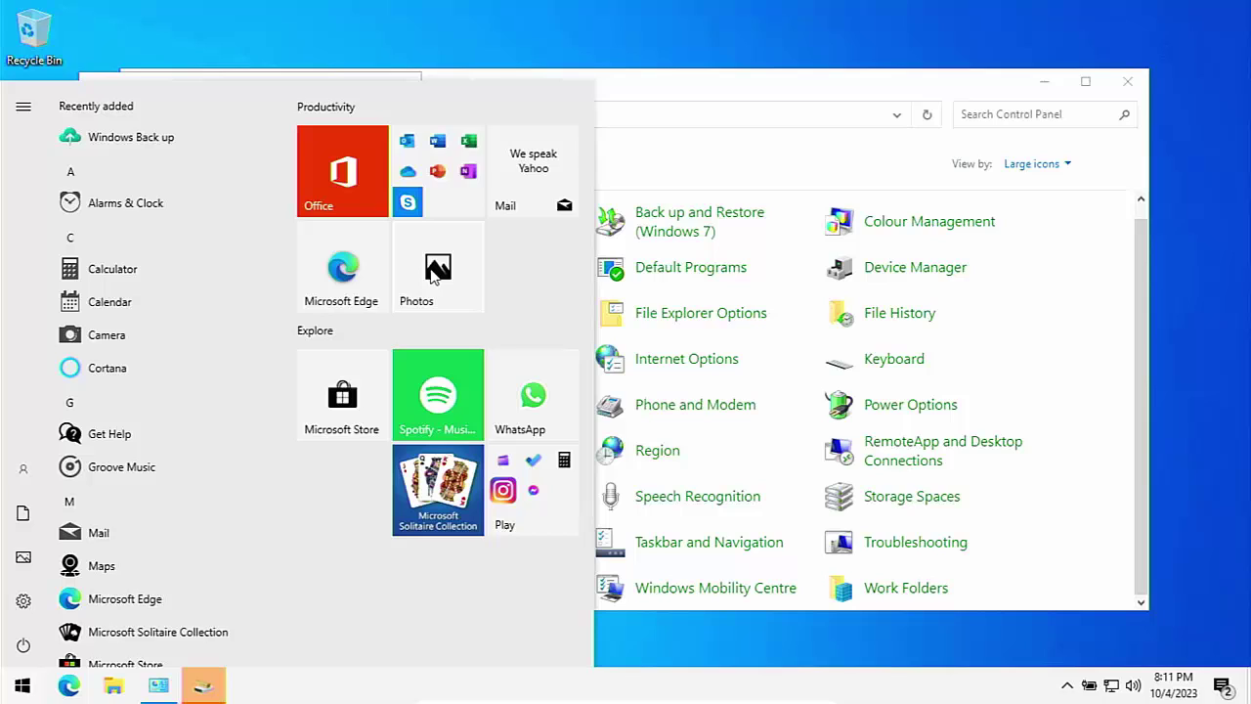
Turn off the live tiles for Photos and Mail.
right_click(437, 274)
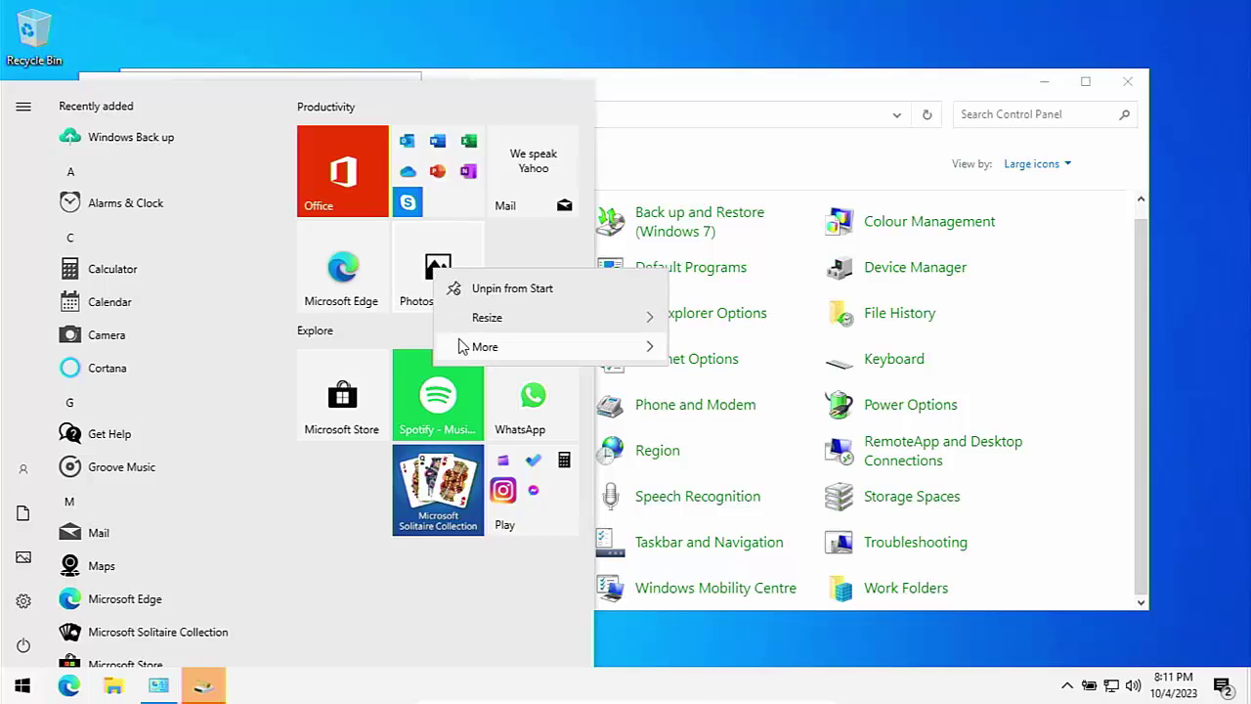
mouse_move(461, 346)
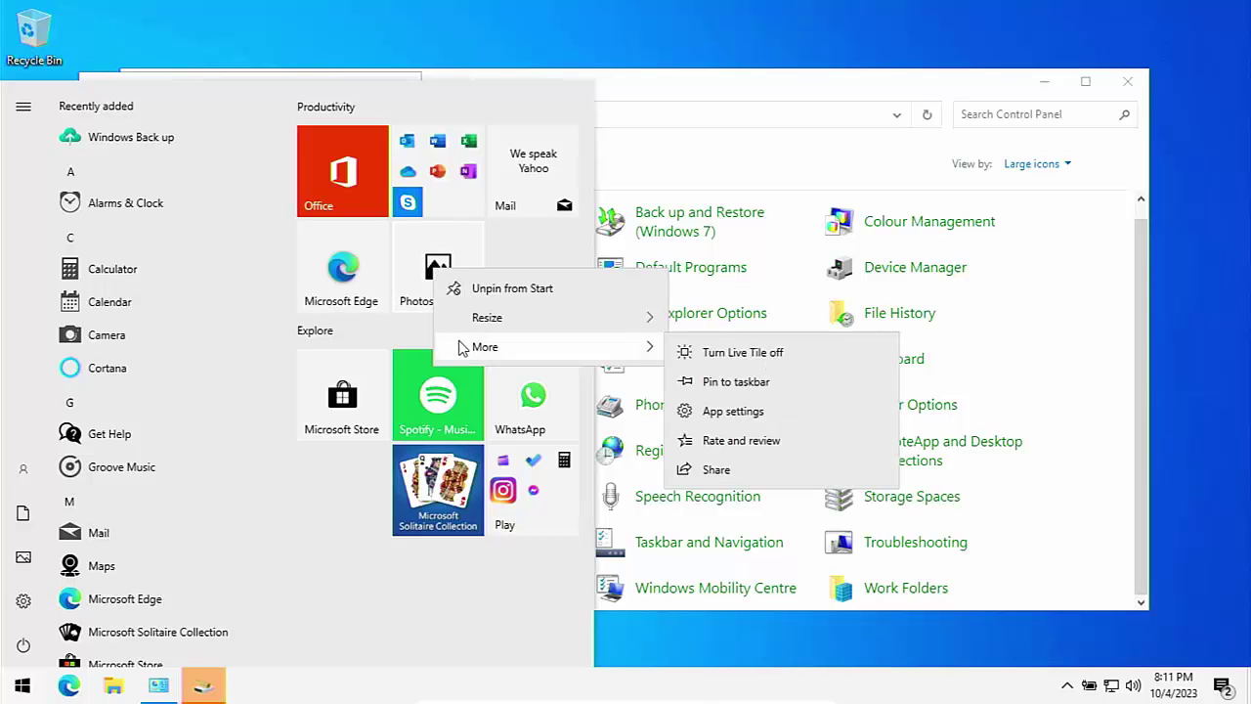
left_click(711, 358)
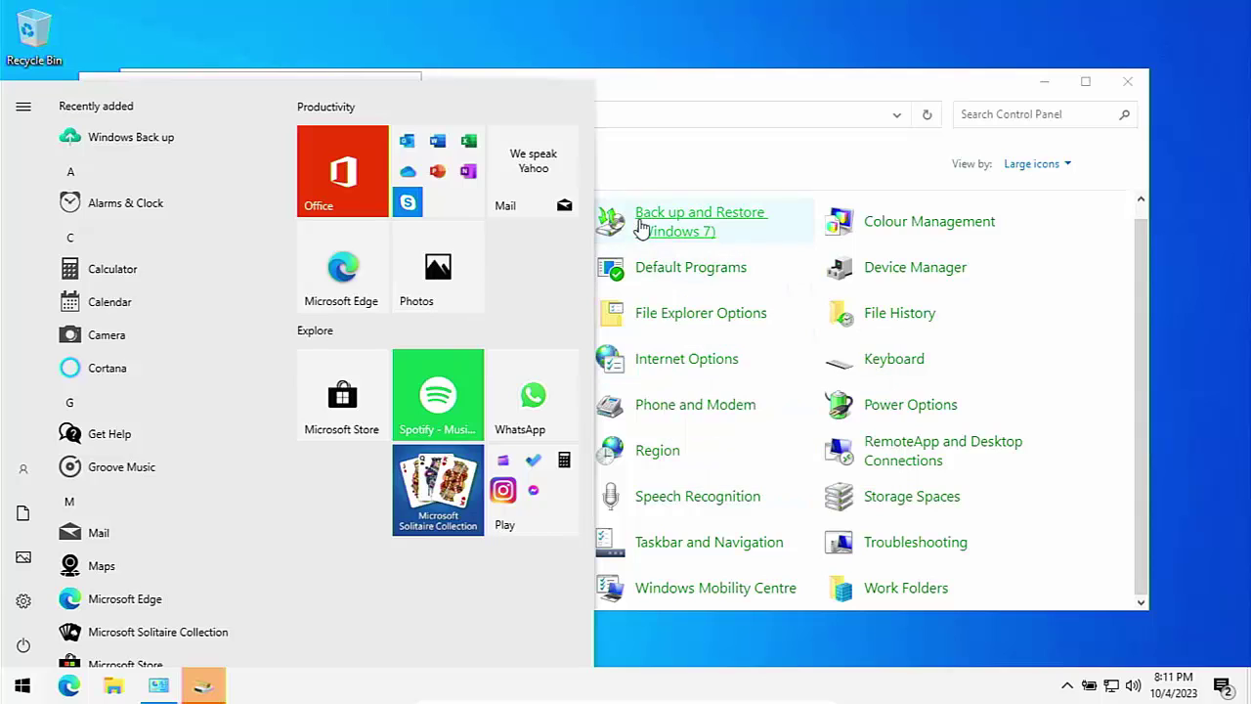
right_click(362, 277)
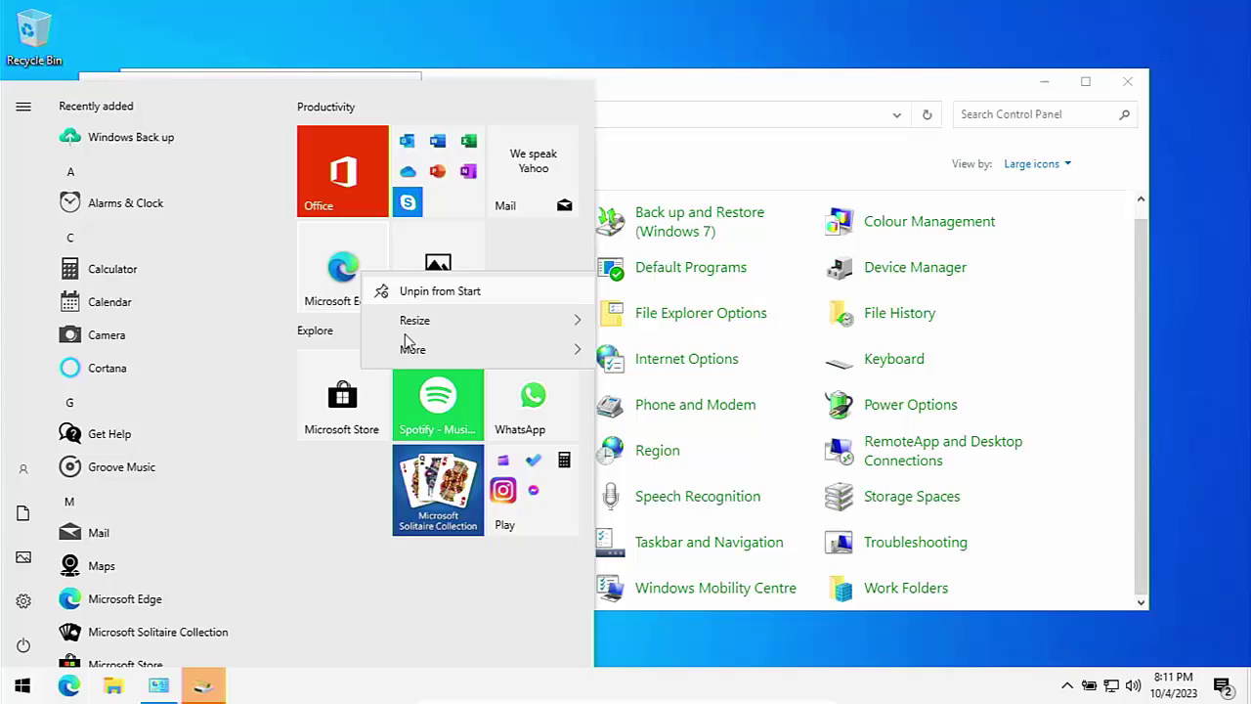
mouse_move(414, 360)
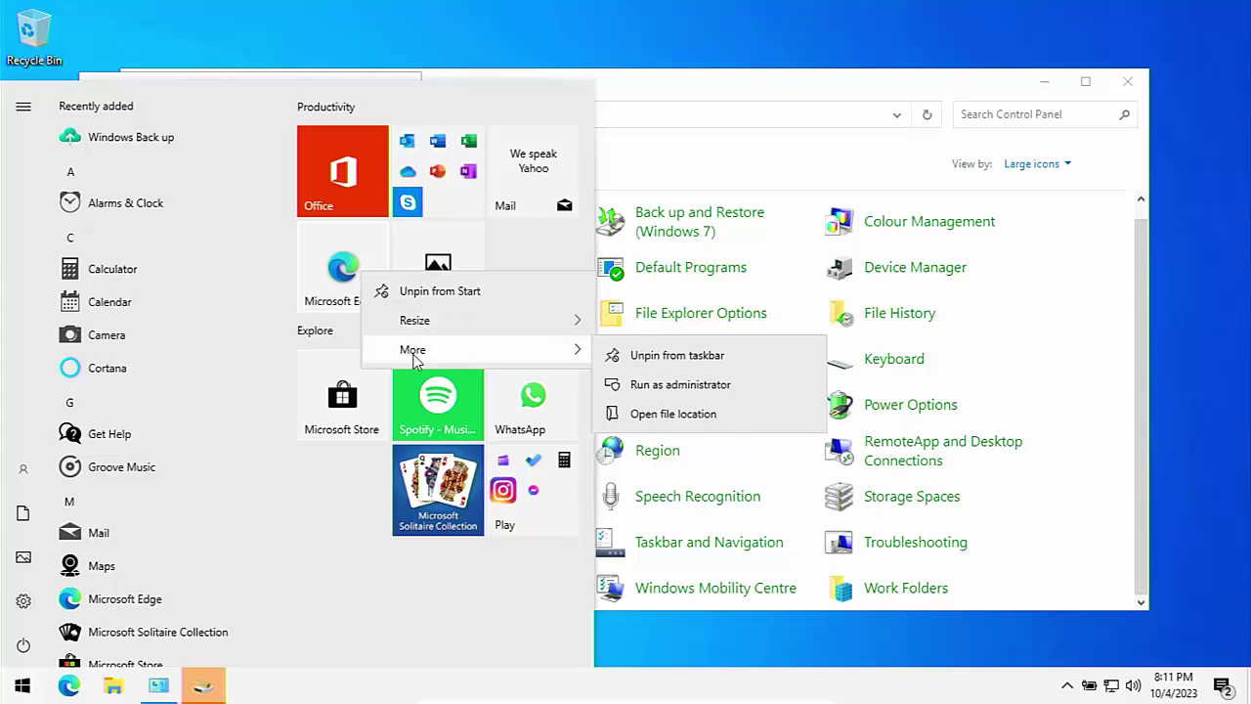
left_click(522, 185)
right_click(522, 180)
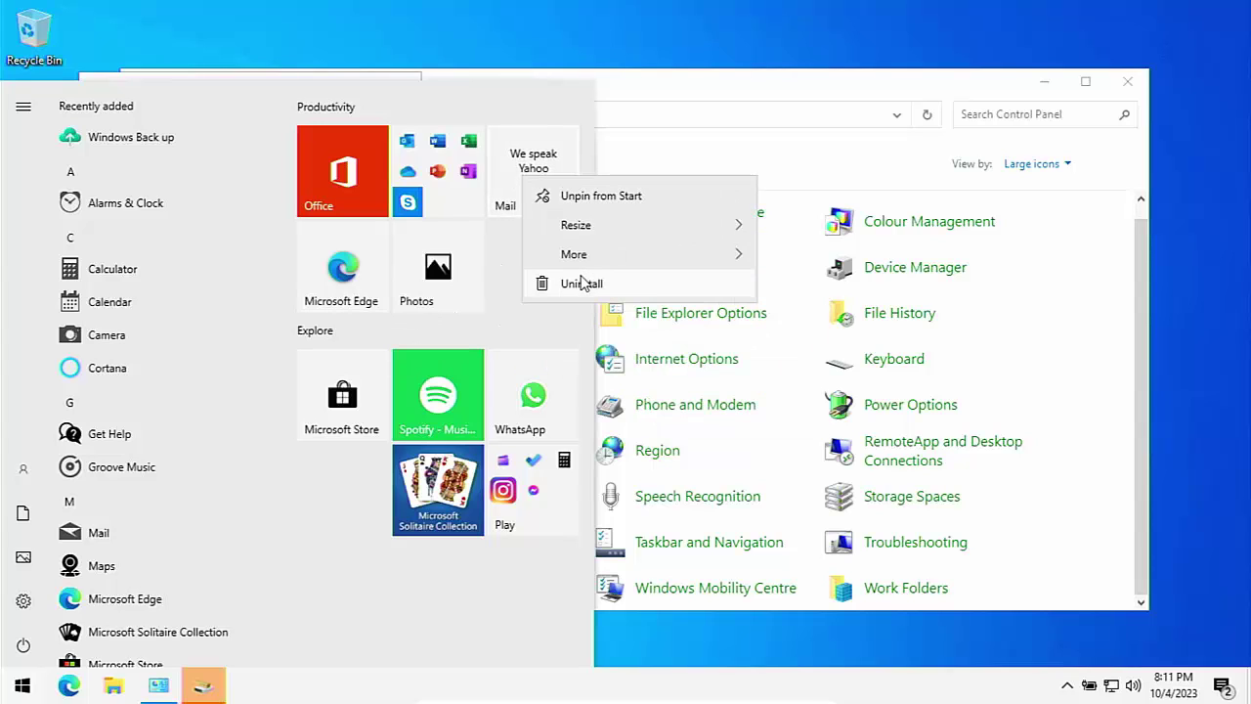
mouse_move(581, 257)
left_click(784, 266)
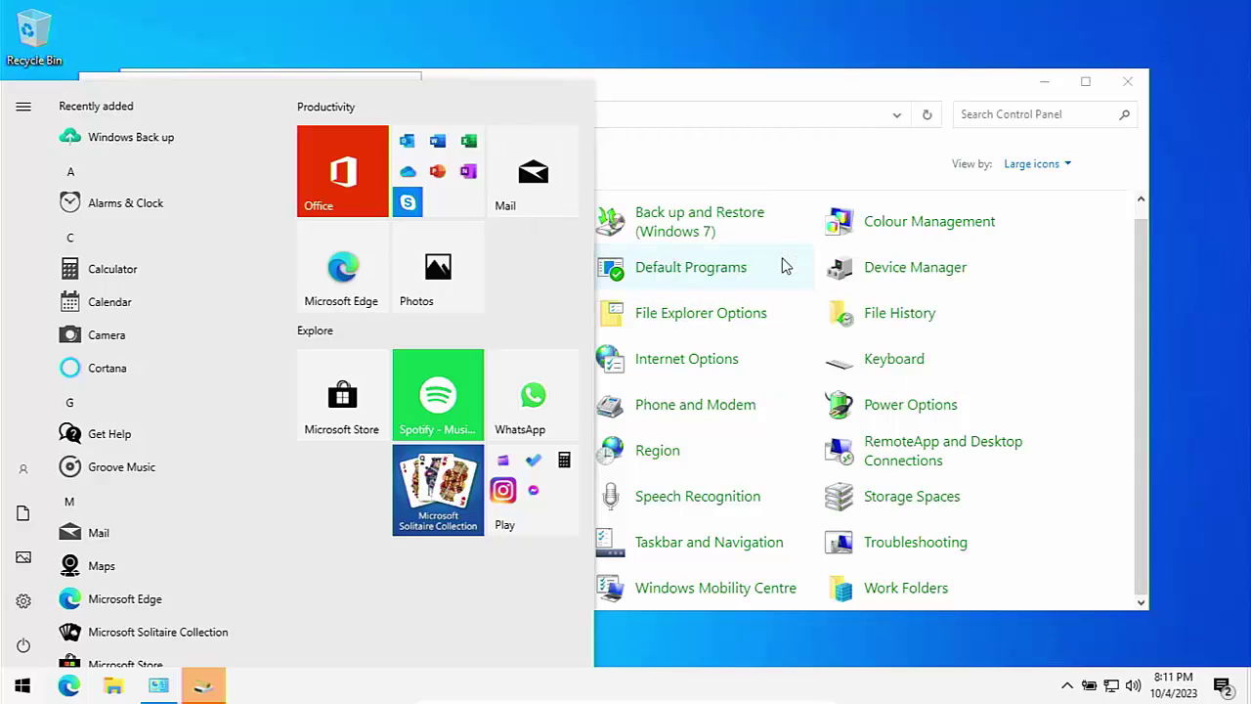
Uninstall Spotify and WhatsApp from their Start tiles.
right_click(440, 409)
left_click(486, 508)
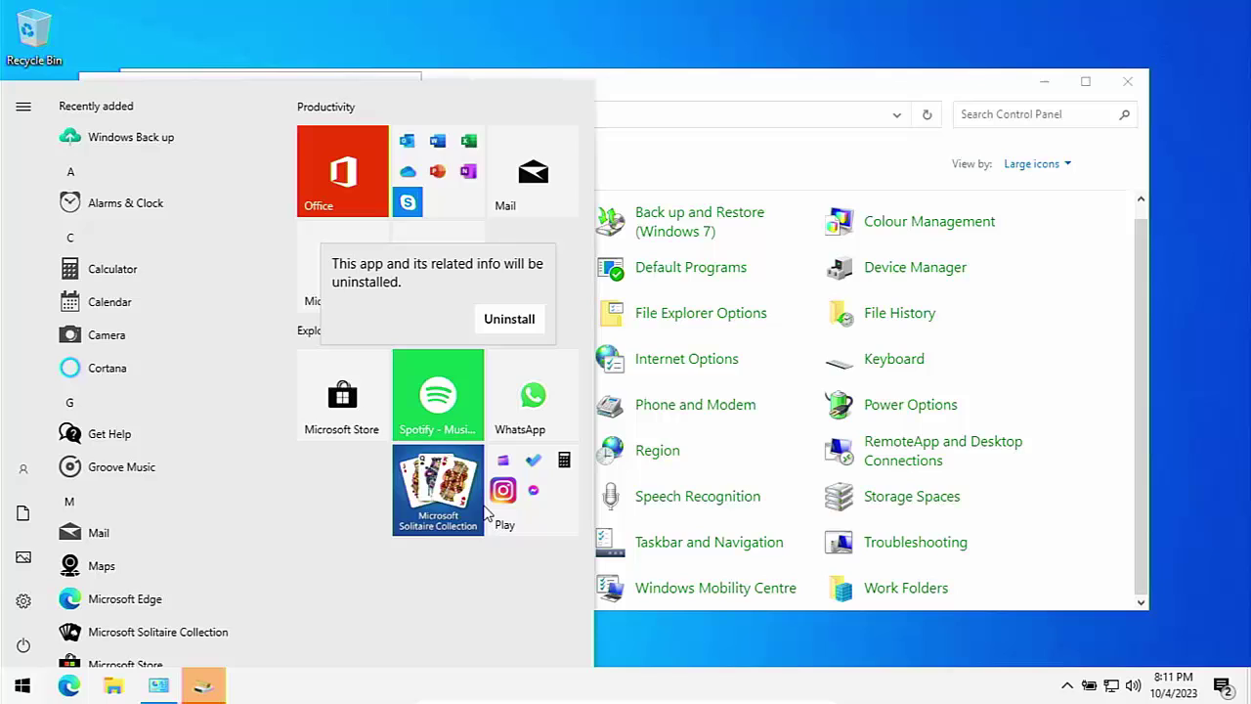
left_click(509, 320)
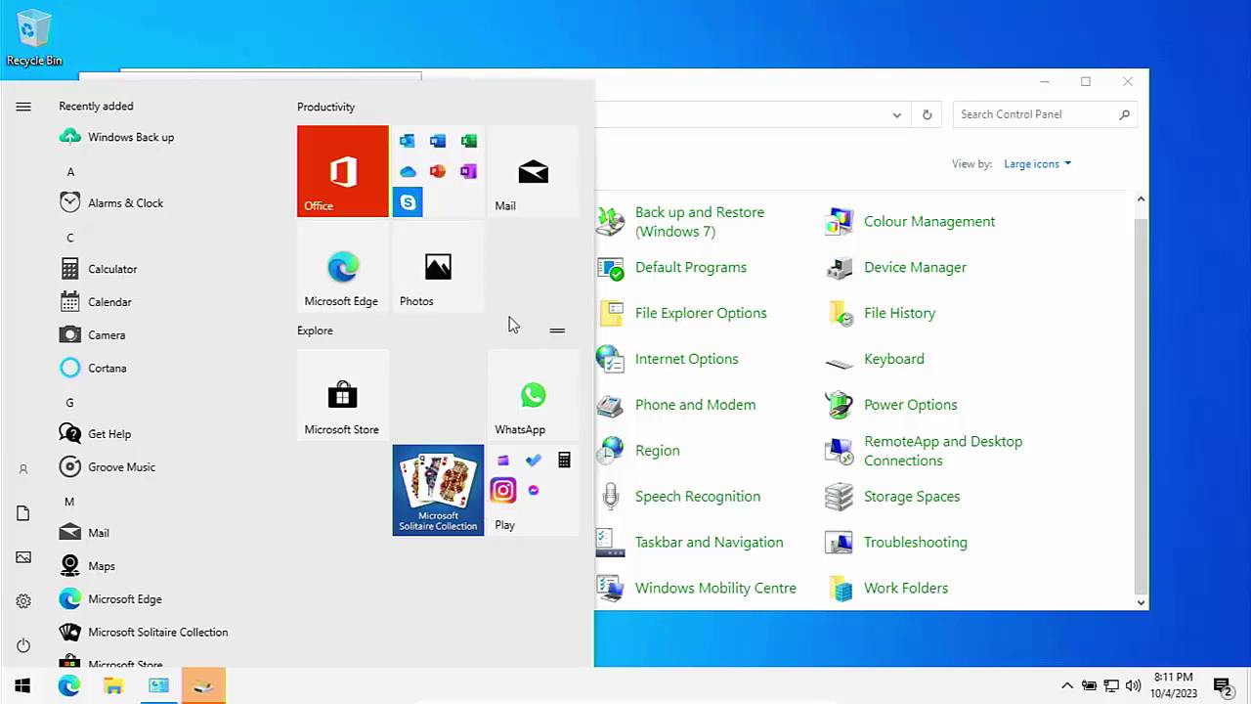
right_click(517, 379)
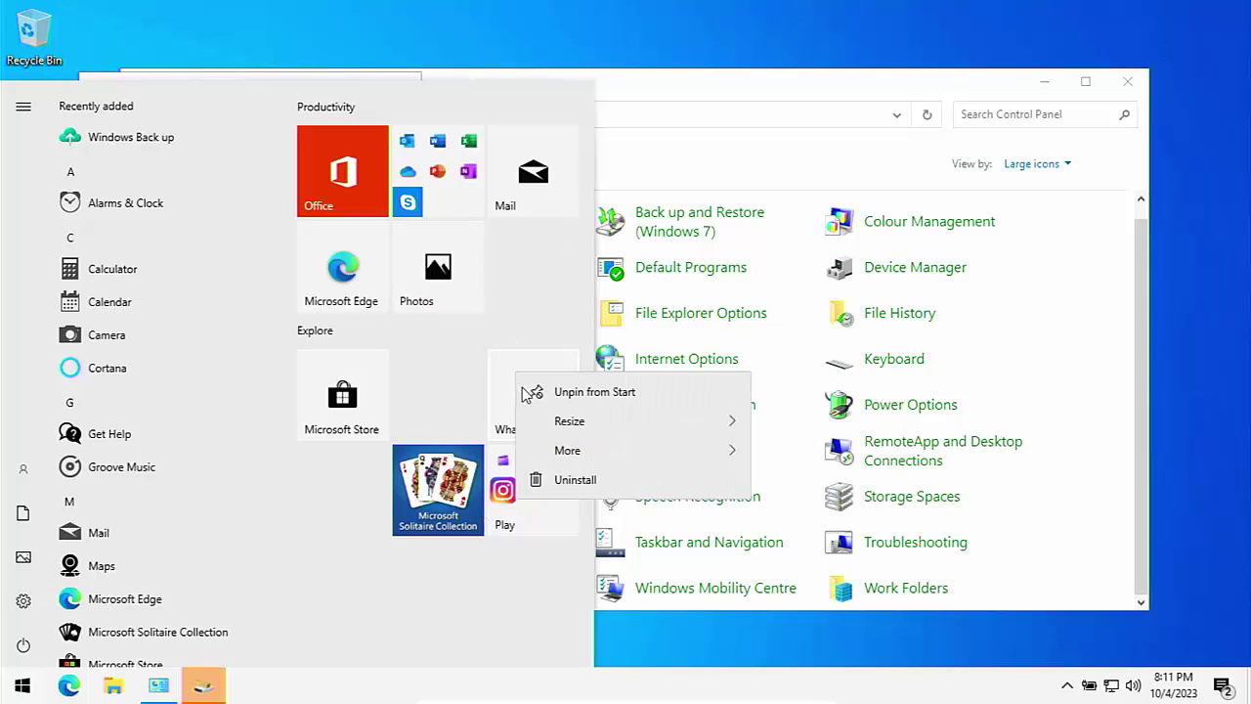
left_click(575, 480)
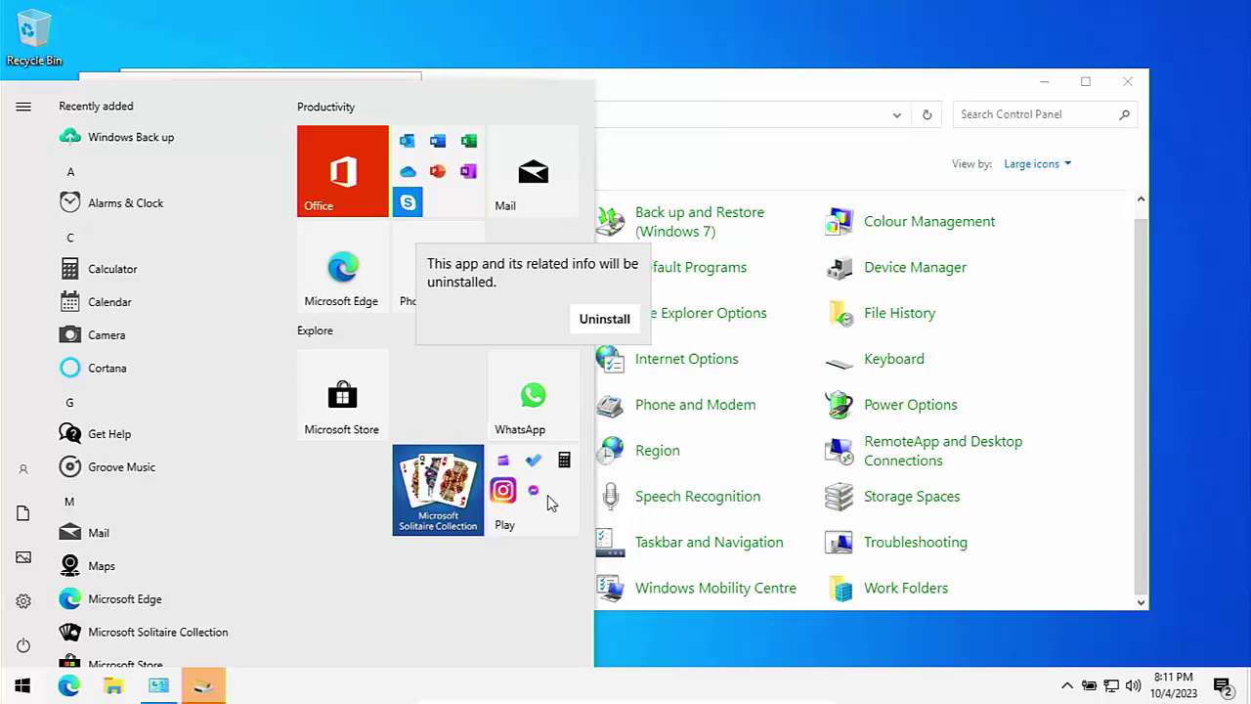
left_click(590, 330)
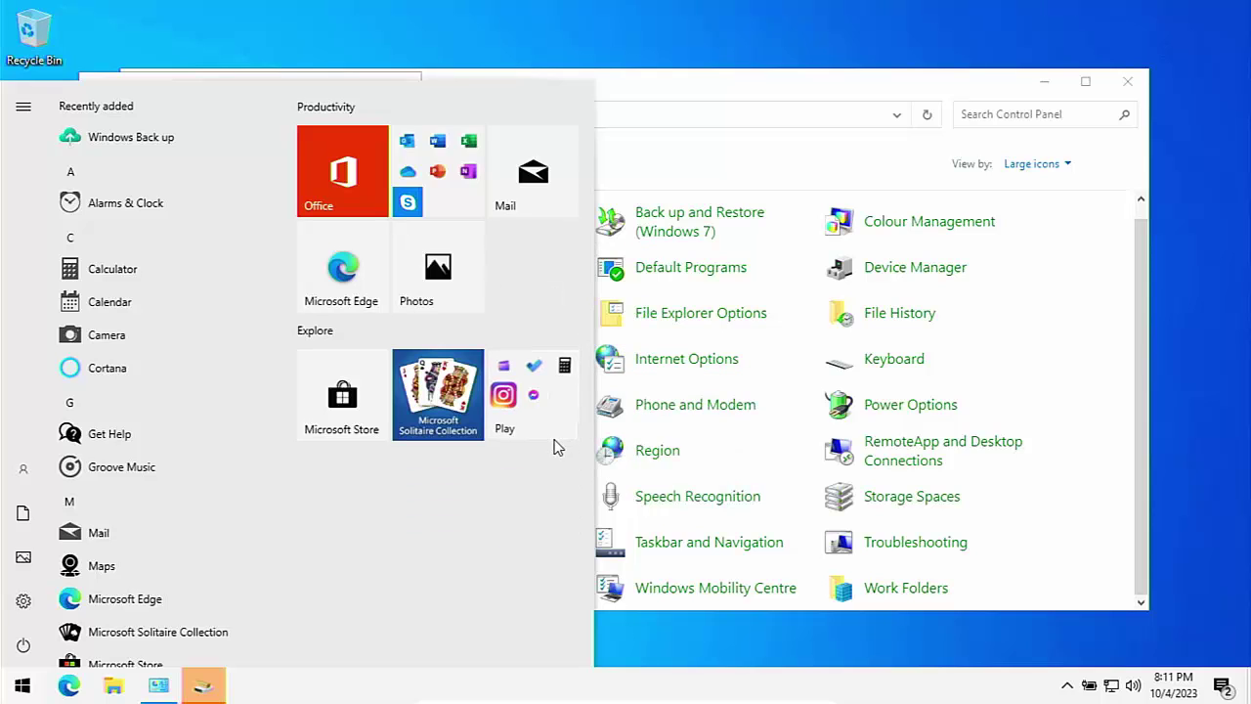
Uninstall Instagram and Messenger from the Play folder of tiles.
left_click(563, 365)
right_click(389, 618)
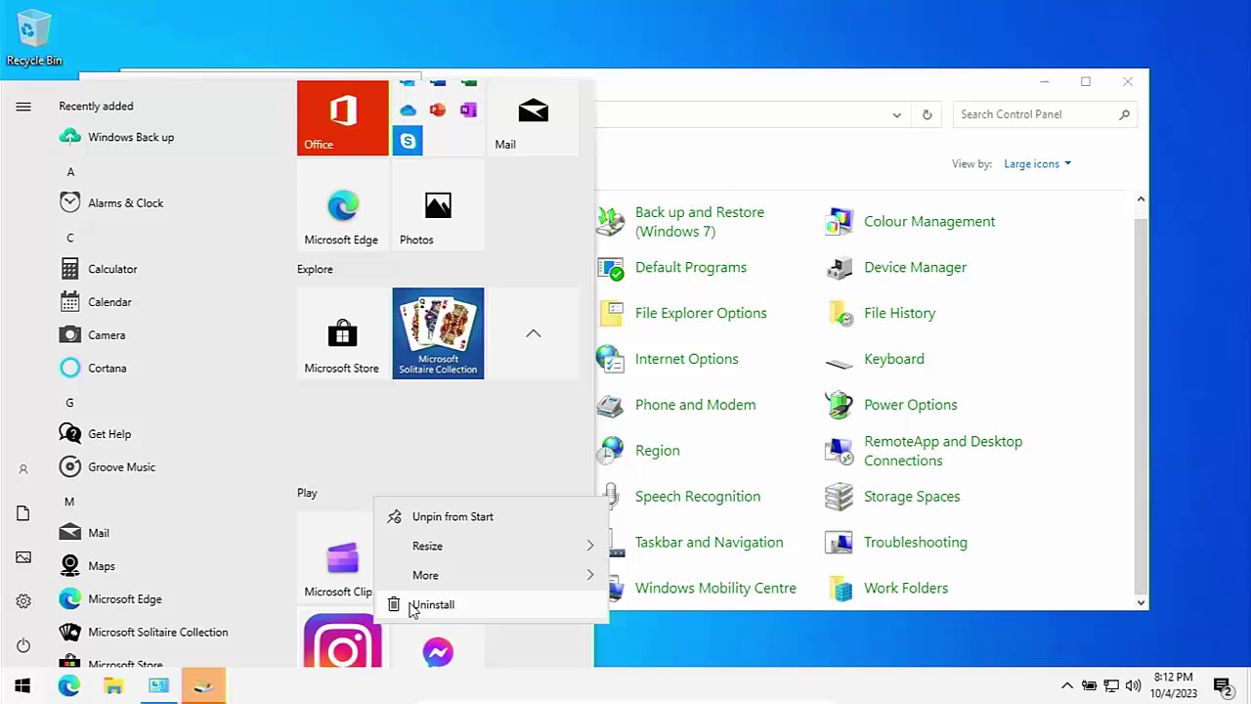
left_click(418, 603)
left_click(440, 579)
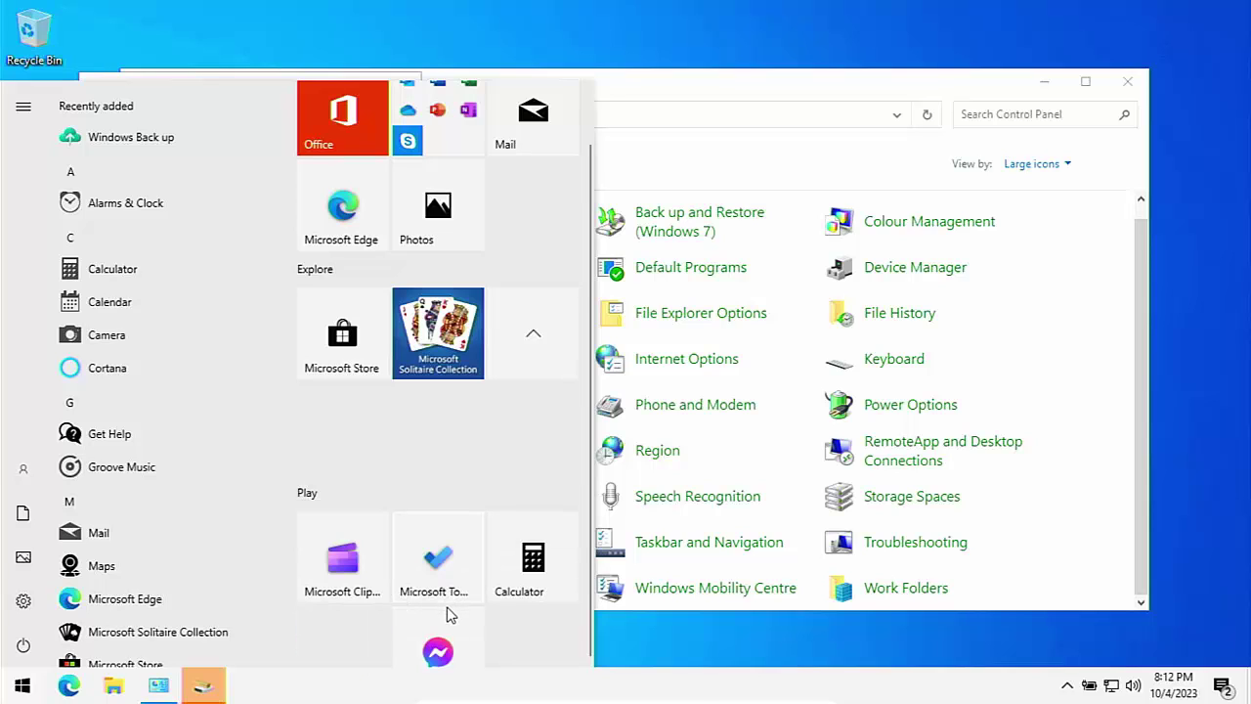
right_click(451, 631)
left_click(503, 605)
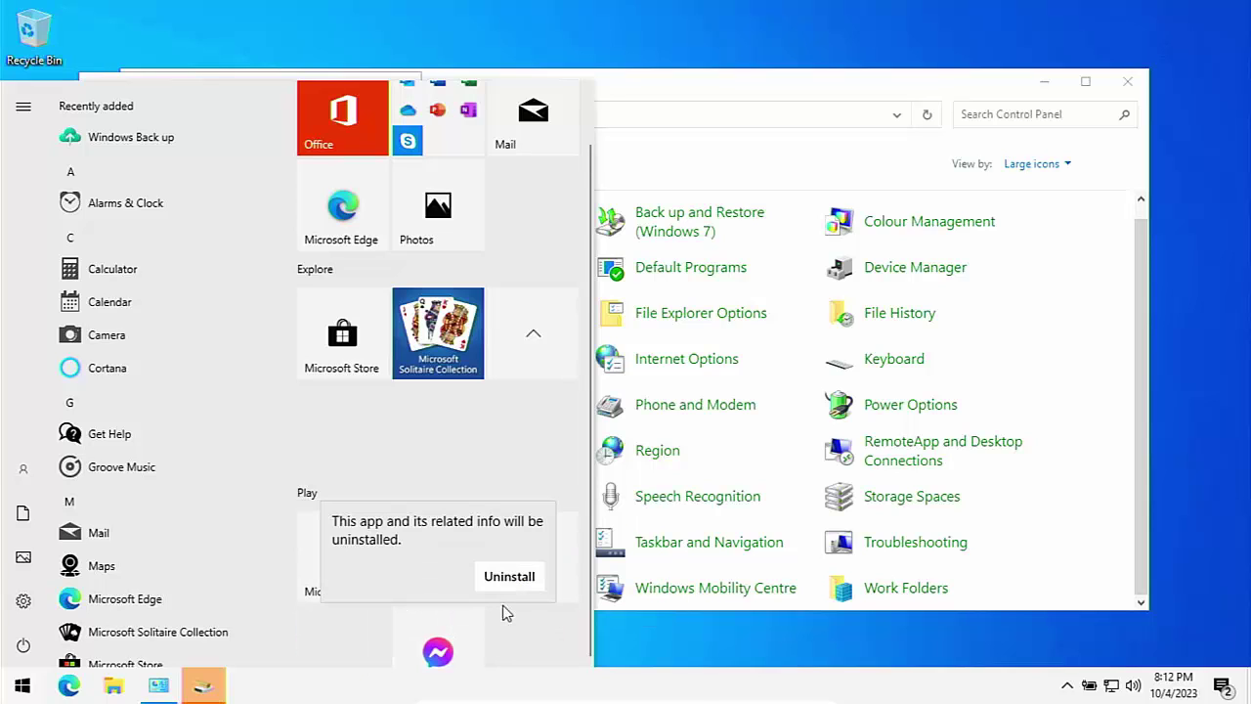
left_click(490, 578)
Turn off the Solitaire live tile.
right_click(430, 545)
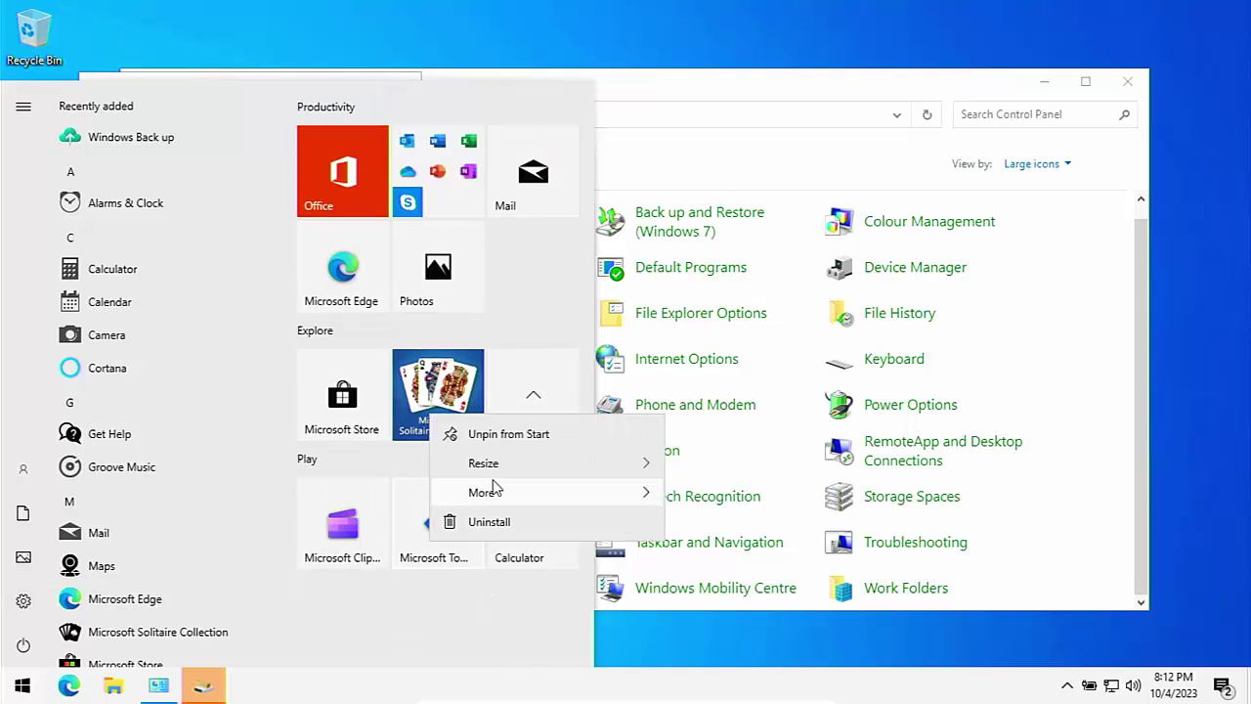
mouse_move(492, 483)
left_click(738, 499)
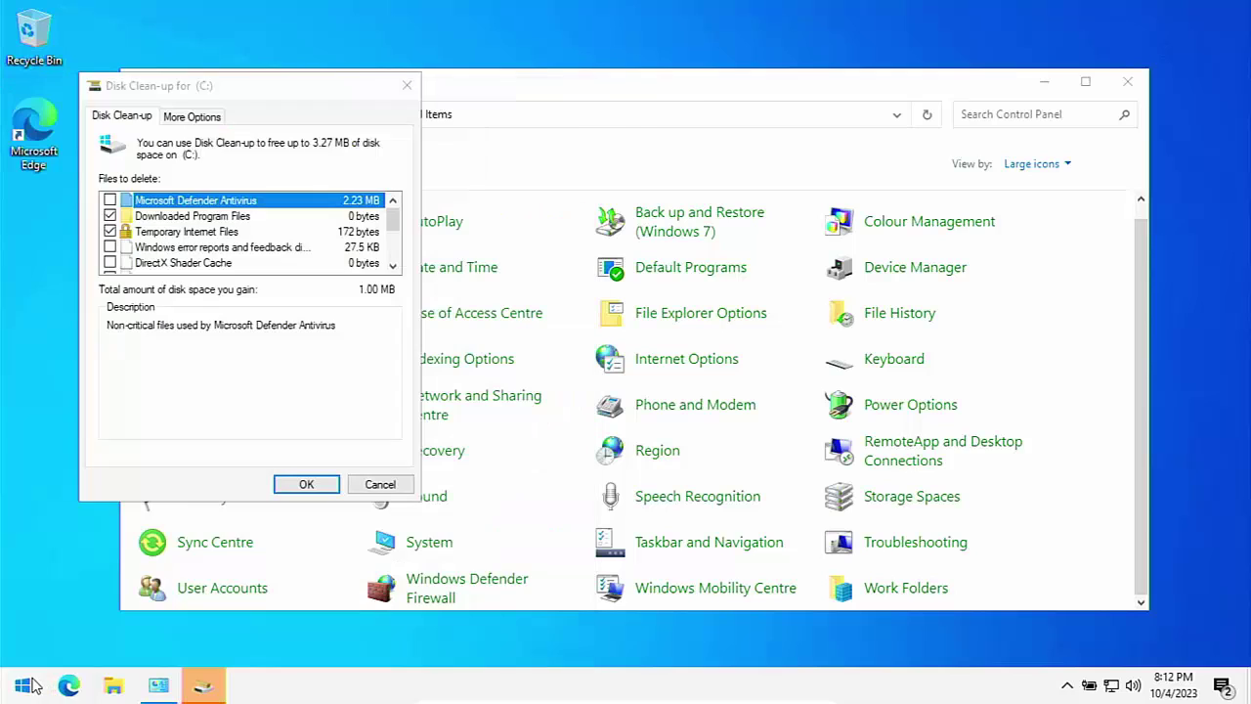
Delete Defender files, error reports, DirectX Shader Cache, Recycle Bin and temporary files from C:.
left_click(21, 684)
left_click(110, 200)
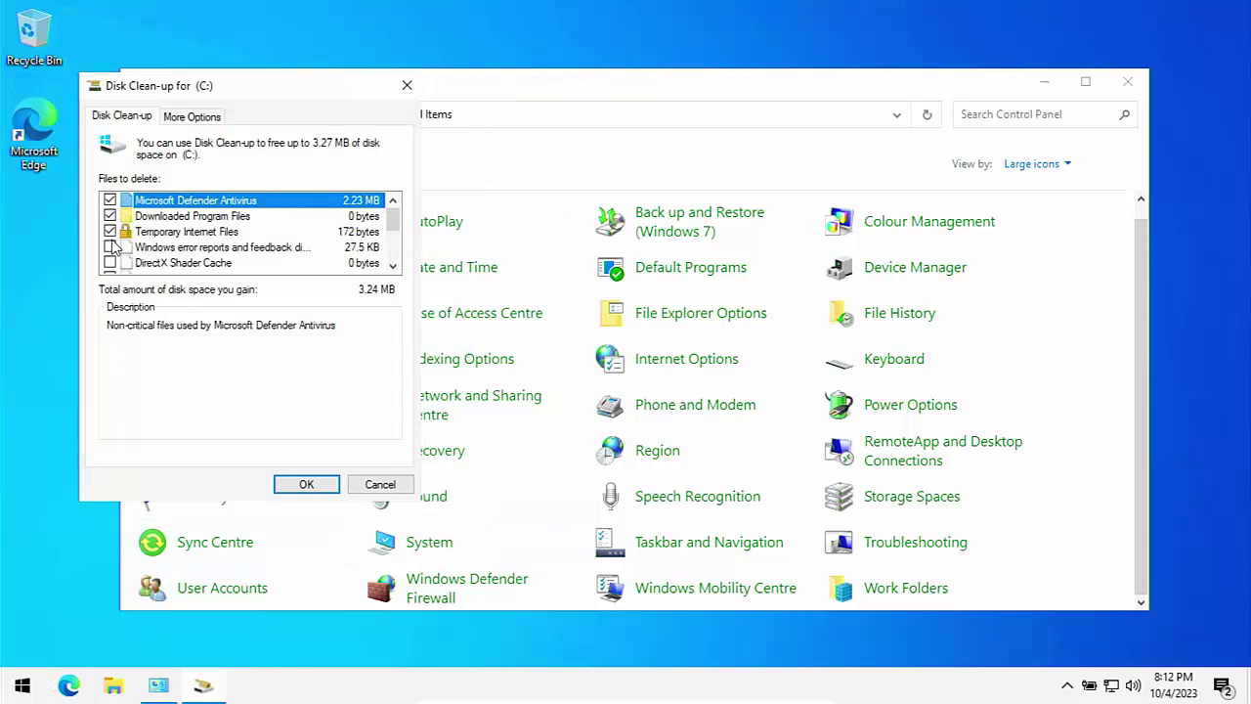
left_click(109, 248)
left_click(109, 263)
scroll(113, 280, "down", 1)
scroll(111, 270, "down", 1)
left_click(110, 232)
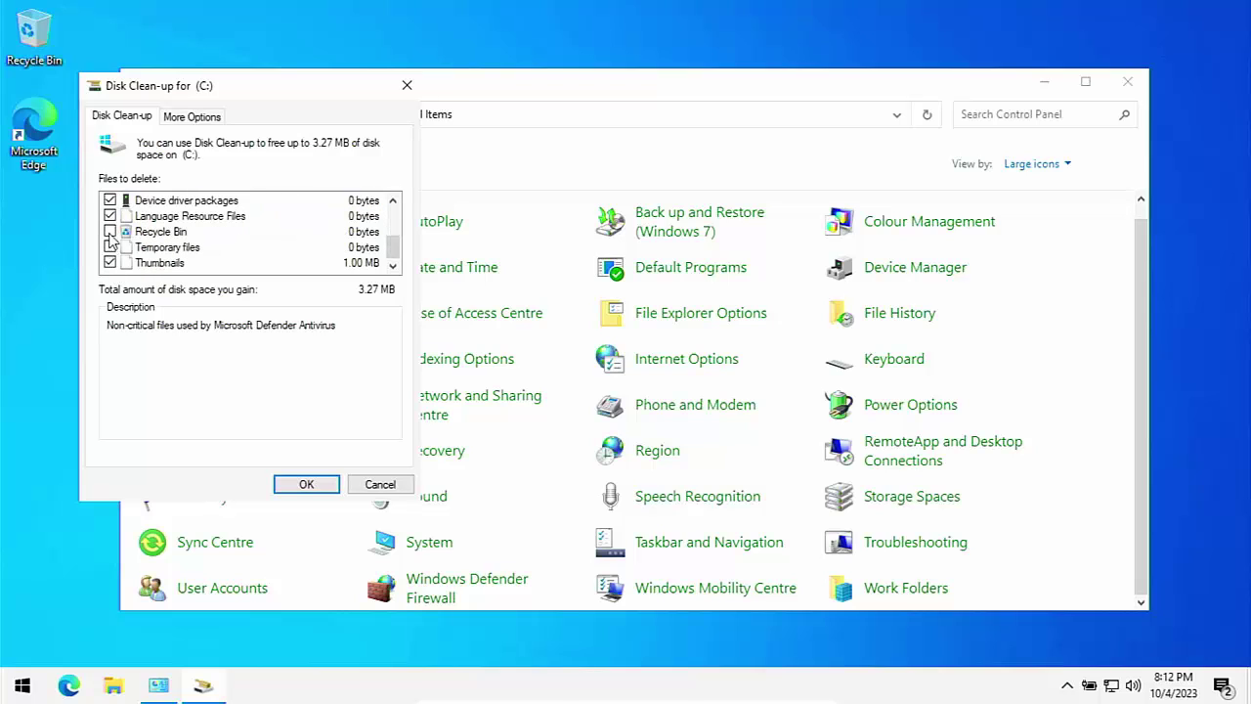
left_click(109, 247)
scroll(274, 270, "up", 2)
scroll(274, 276, "down", 2)
left_click(310, 483)
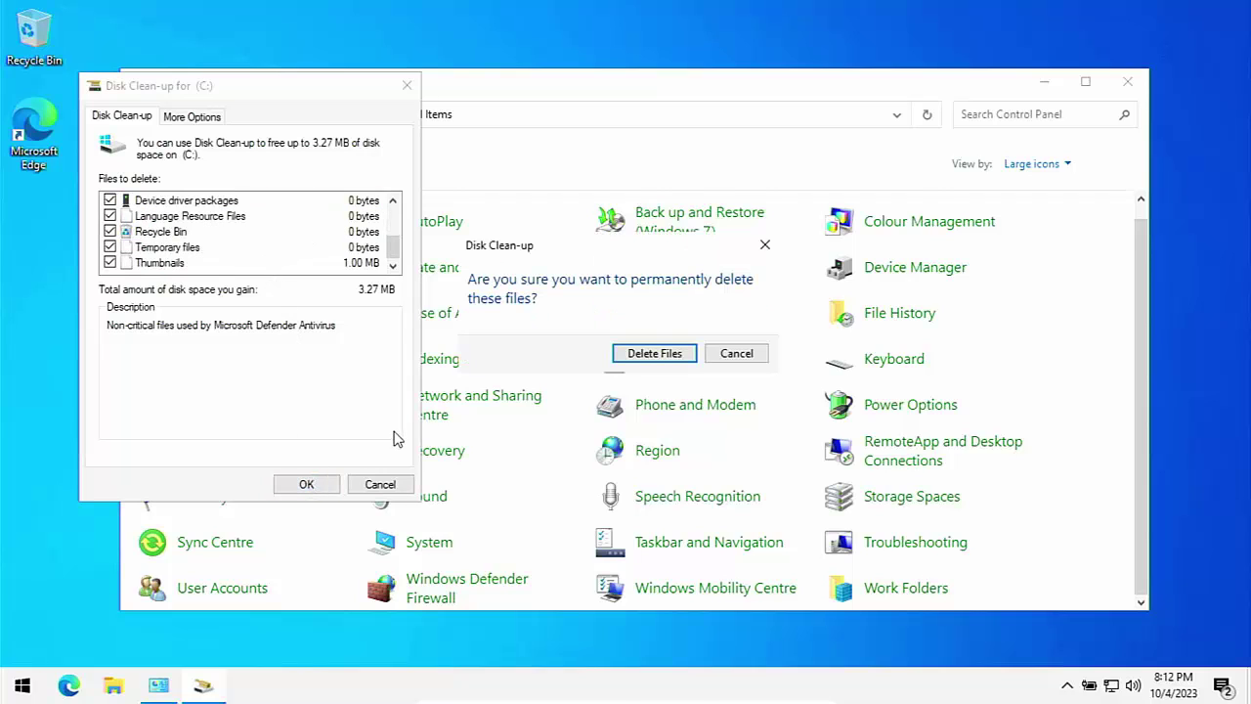
left_click(652, 354)
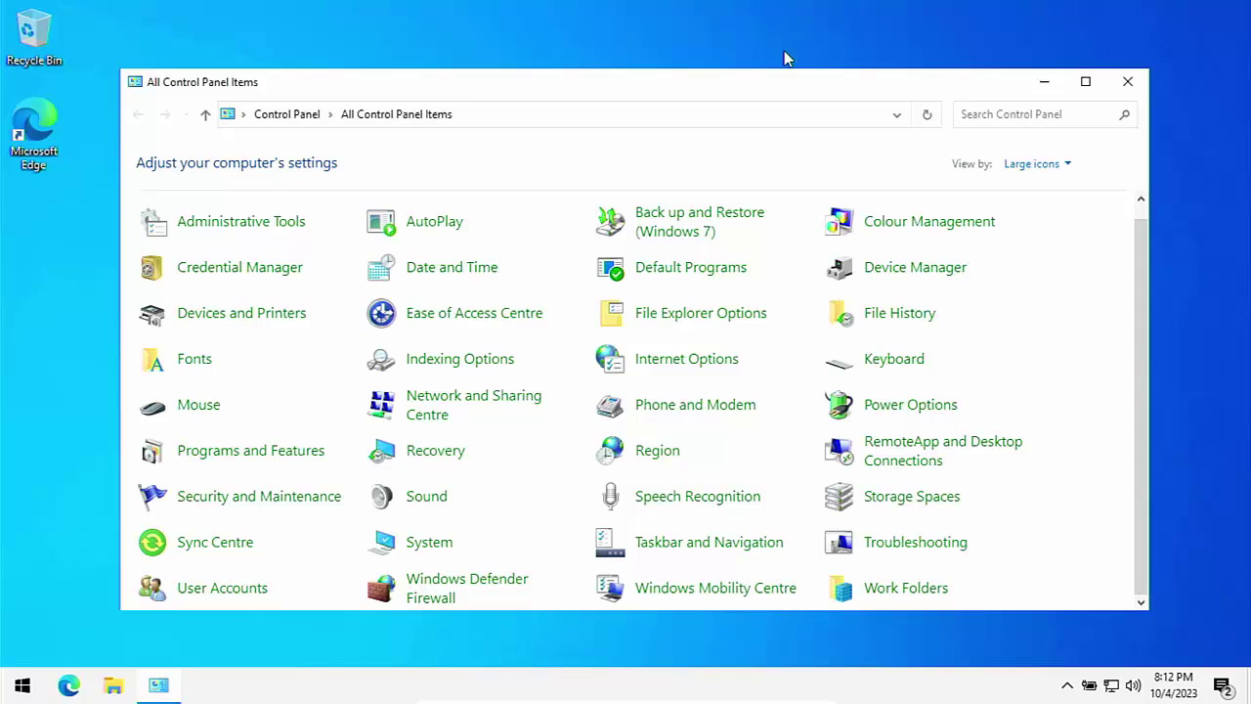
Close Control Panel, check CPU and memory on Task Manager's Performance tab, then close it.
left_click(1127, 82)
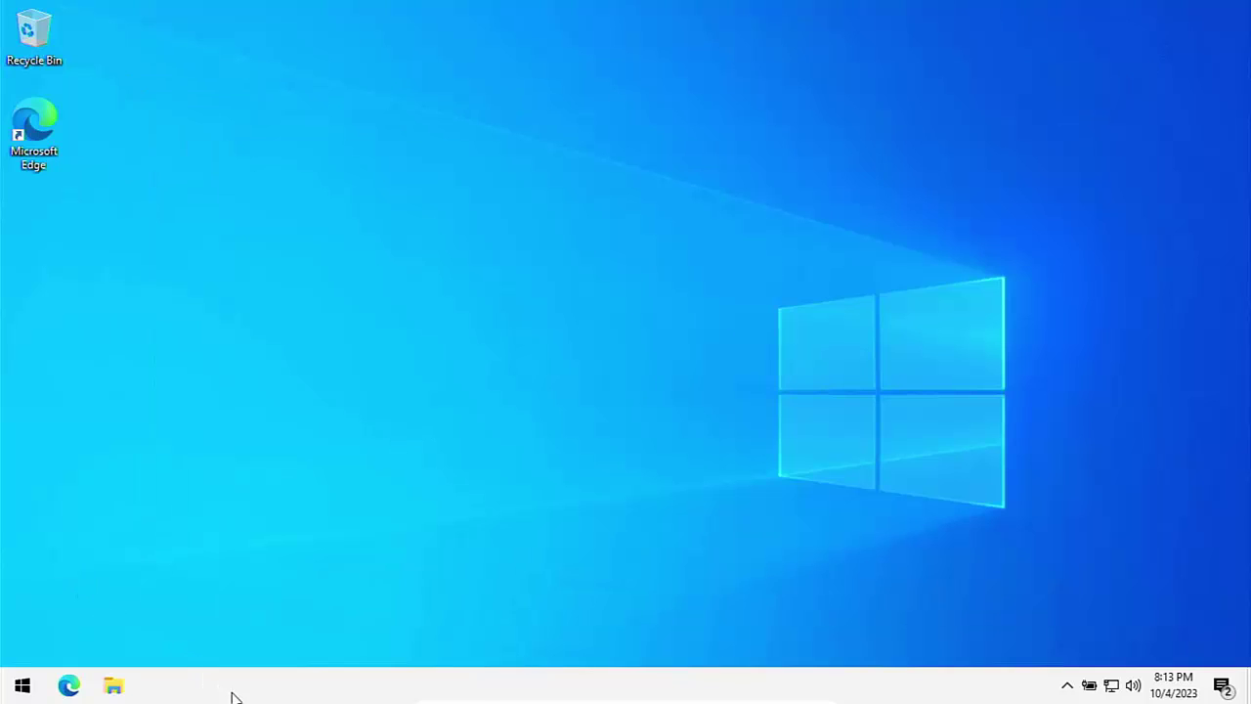
right_click(300, 688)
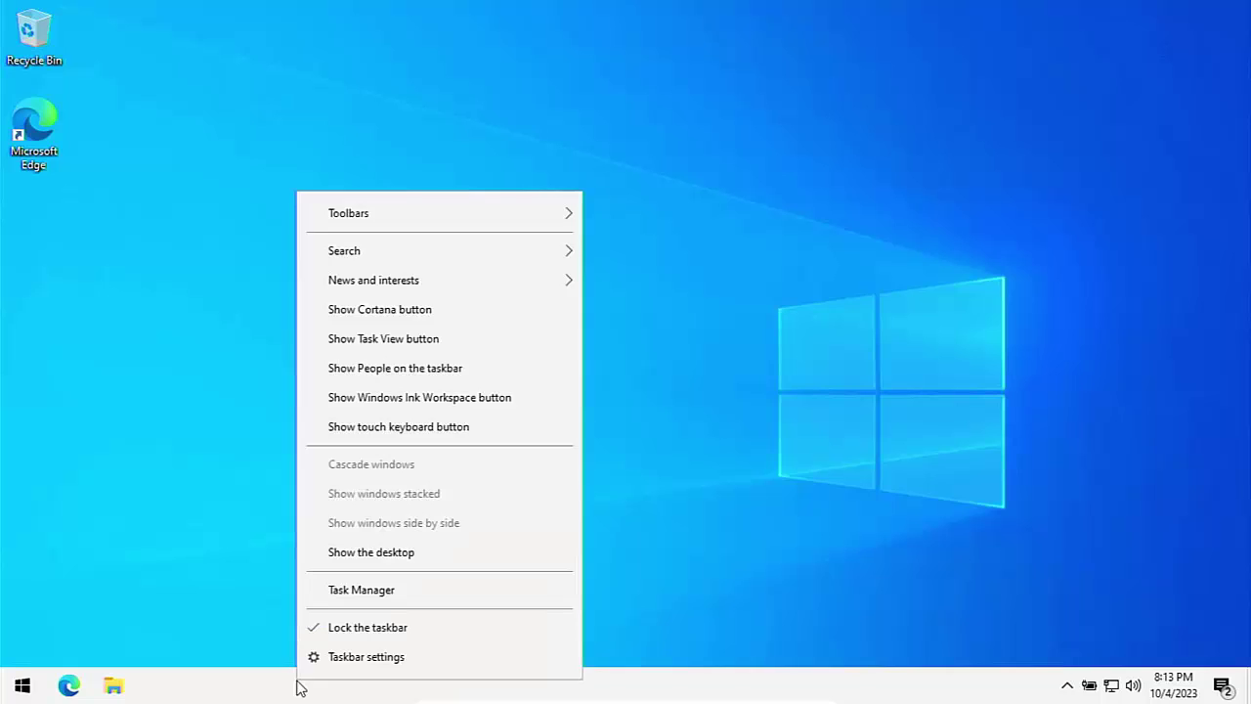
right_click(543, 686)
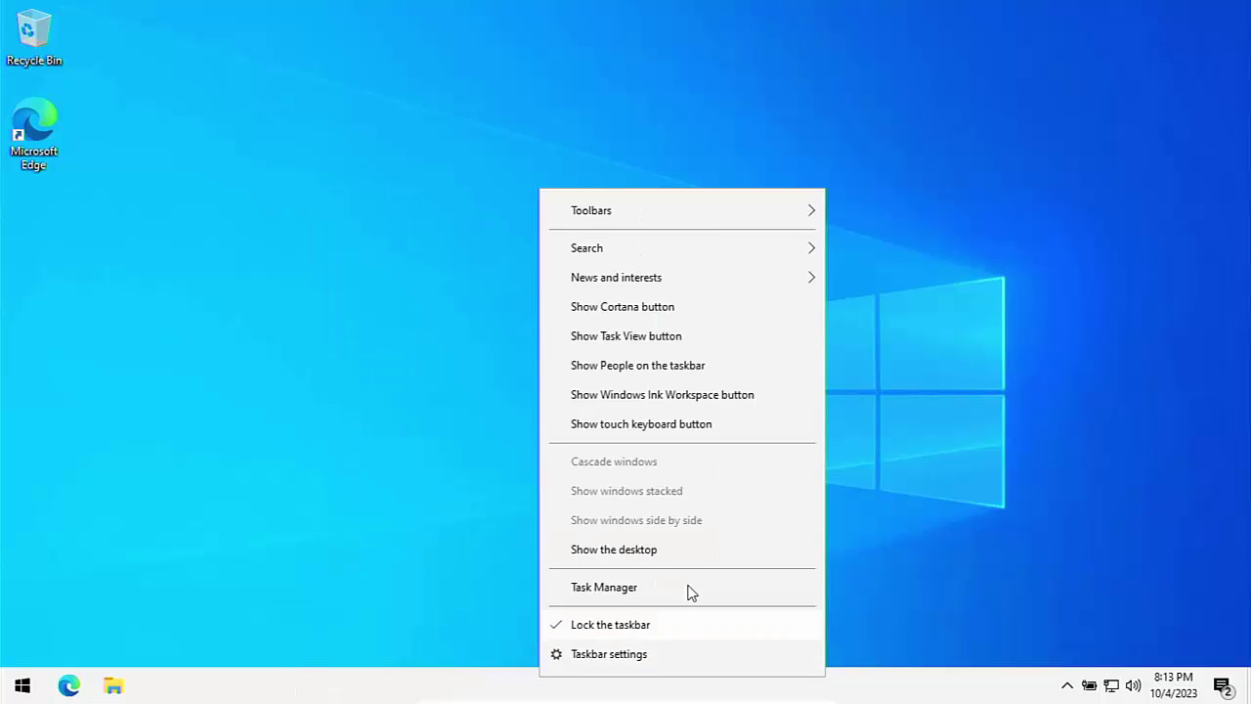
left_click(662, 586)
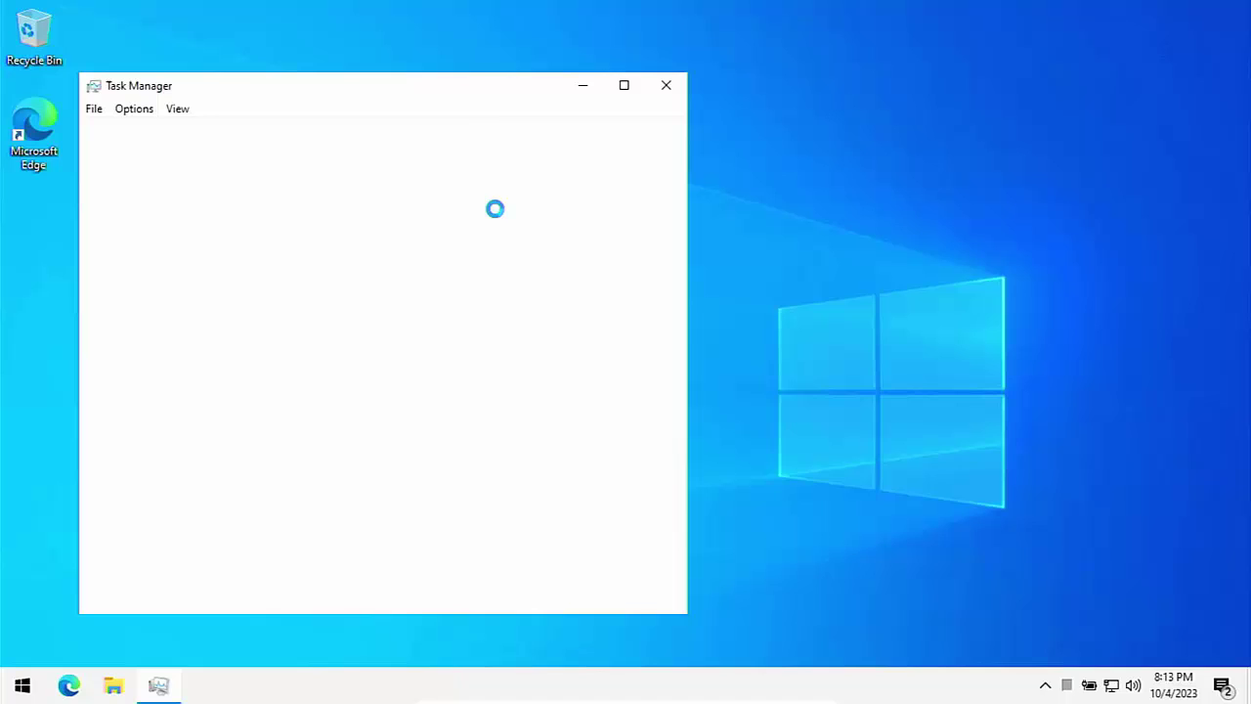
left_click(173, 131)
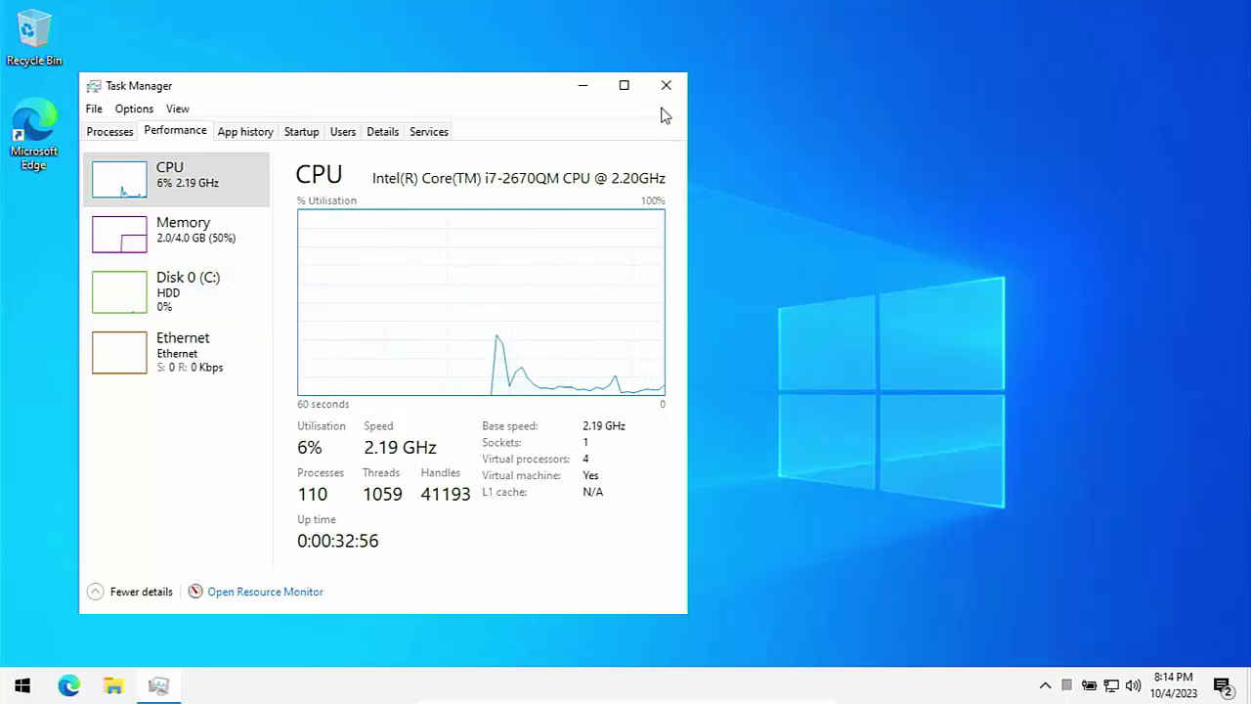
left_click(683, 83)
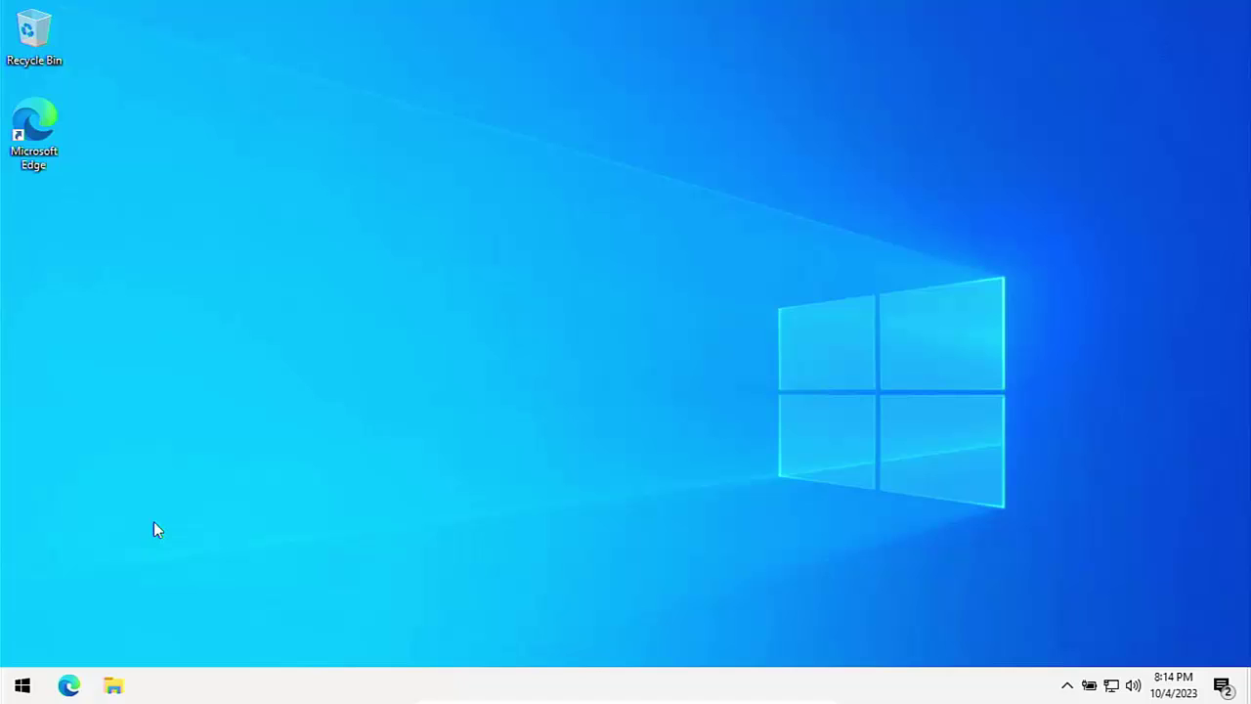
Launch Defragment and Optimise Drives via a 'defrag' search and select drive C:.
left_click(16, 692)
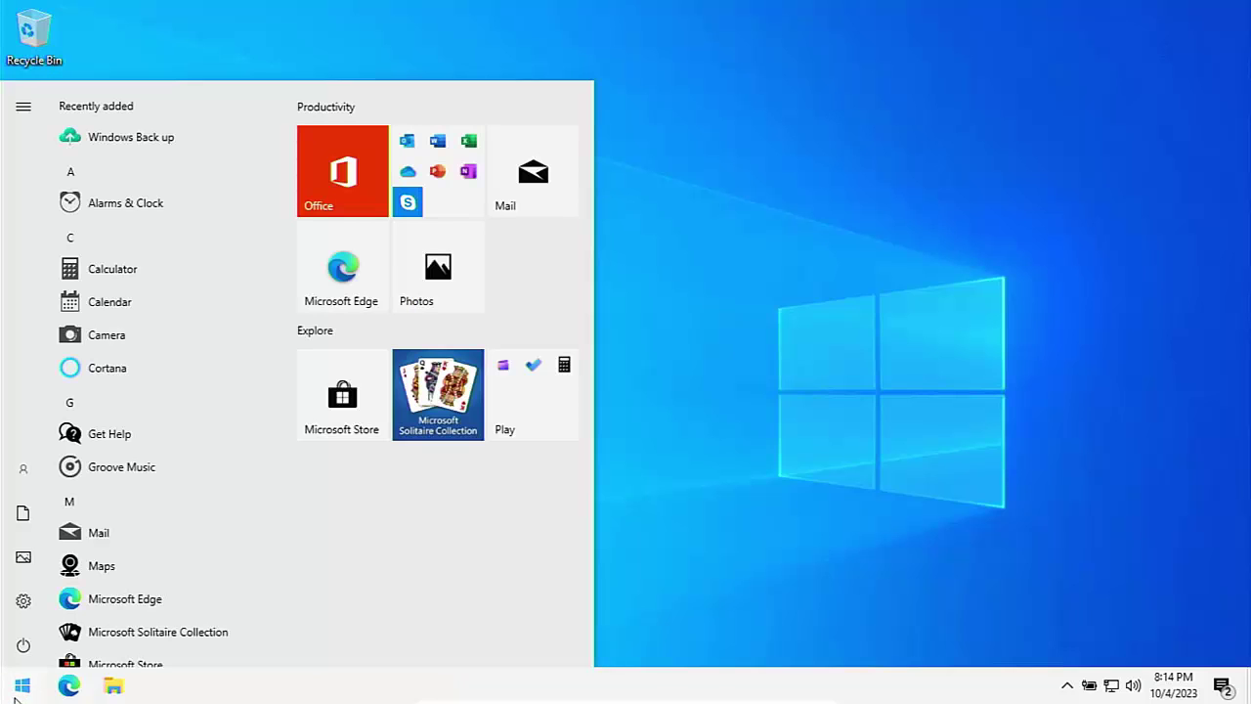
type("defrag")
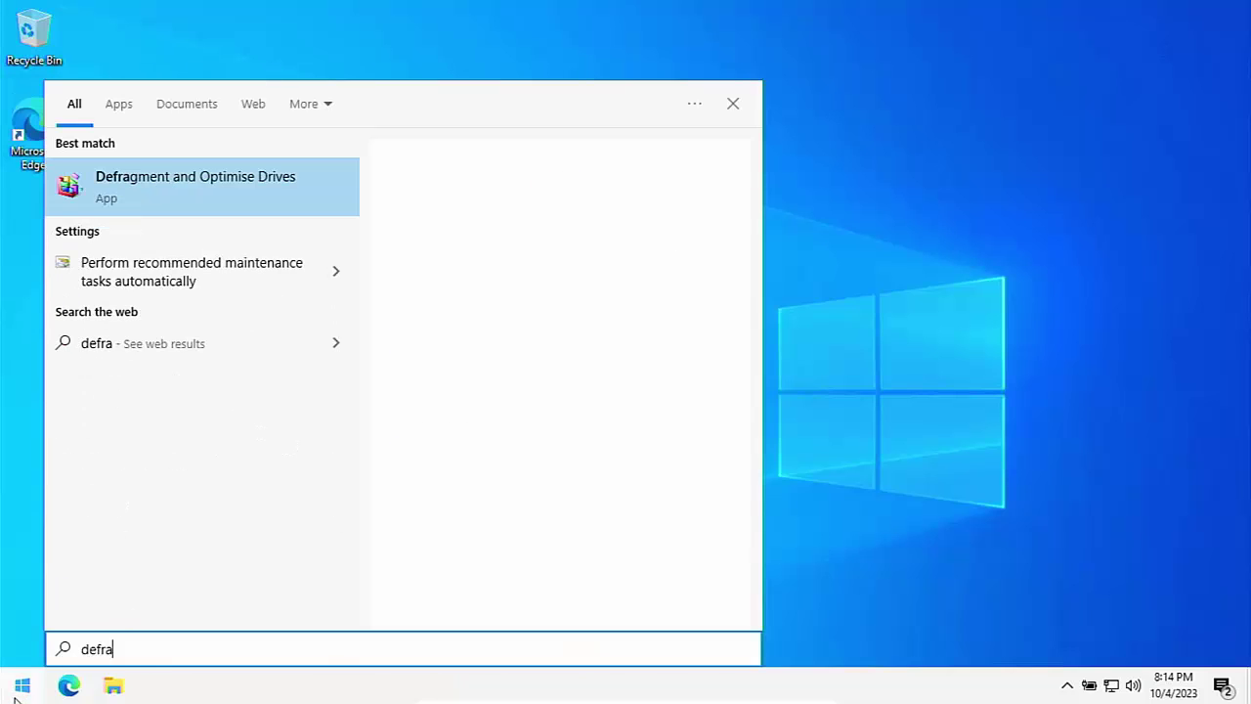
left_click(177, 196)
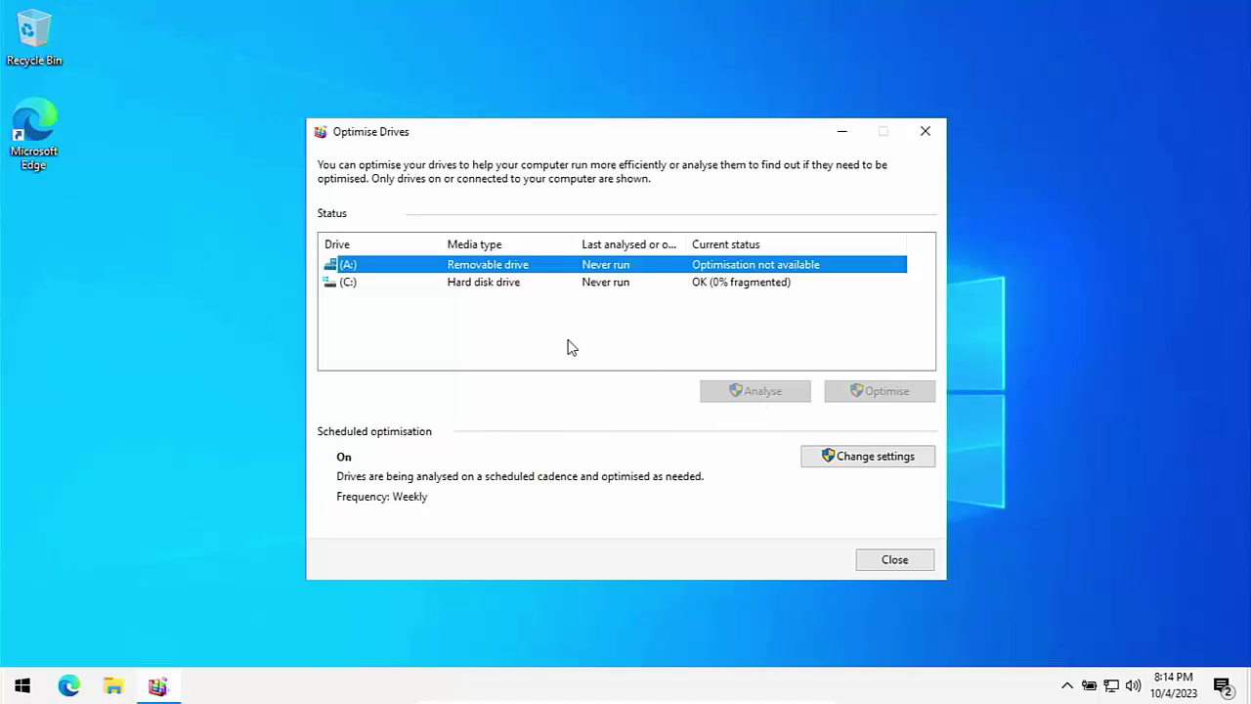
left_click(506, 286)
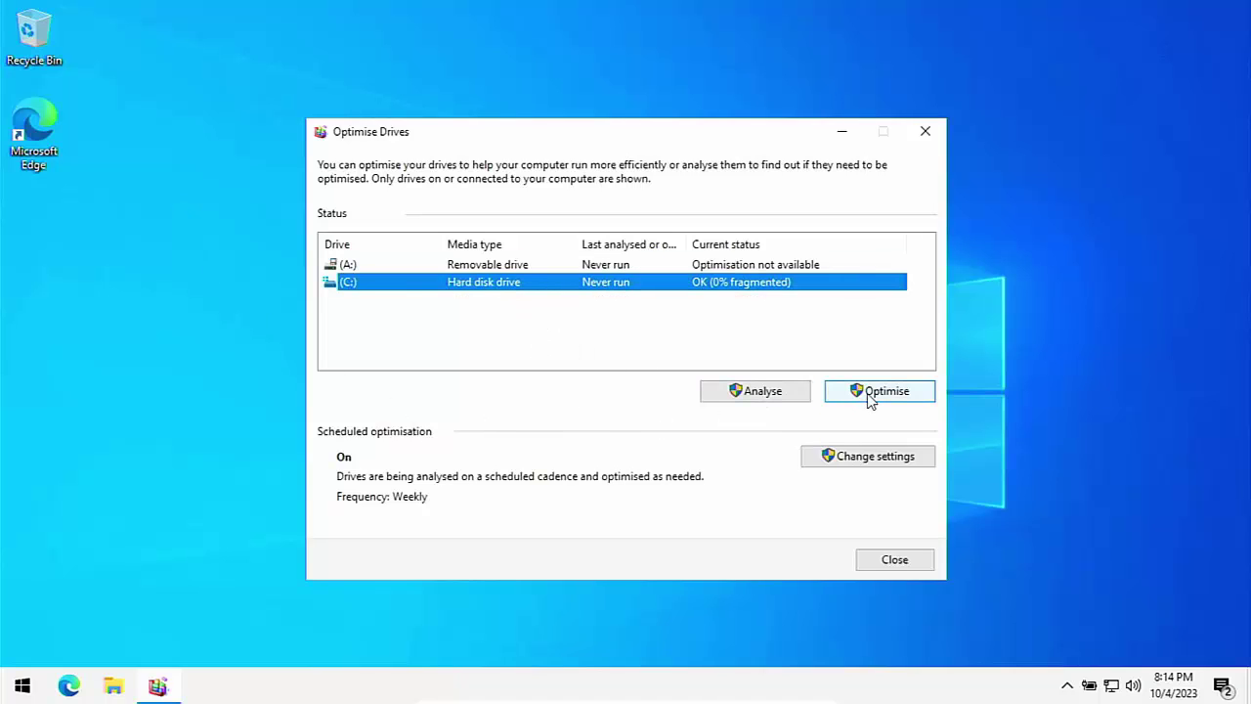